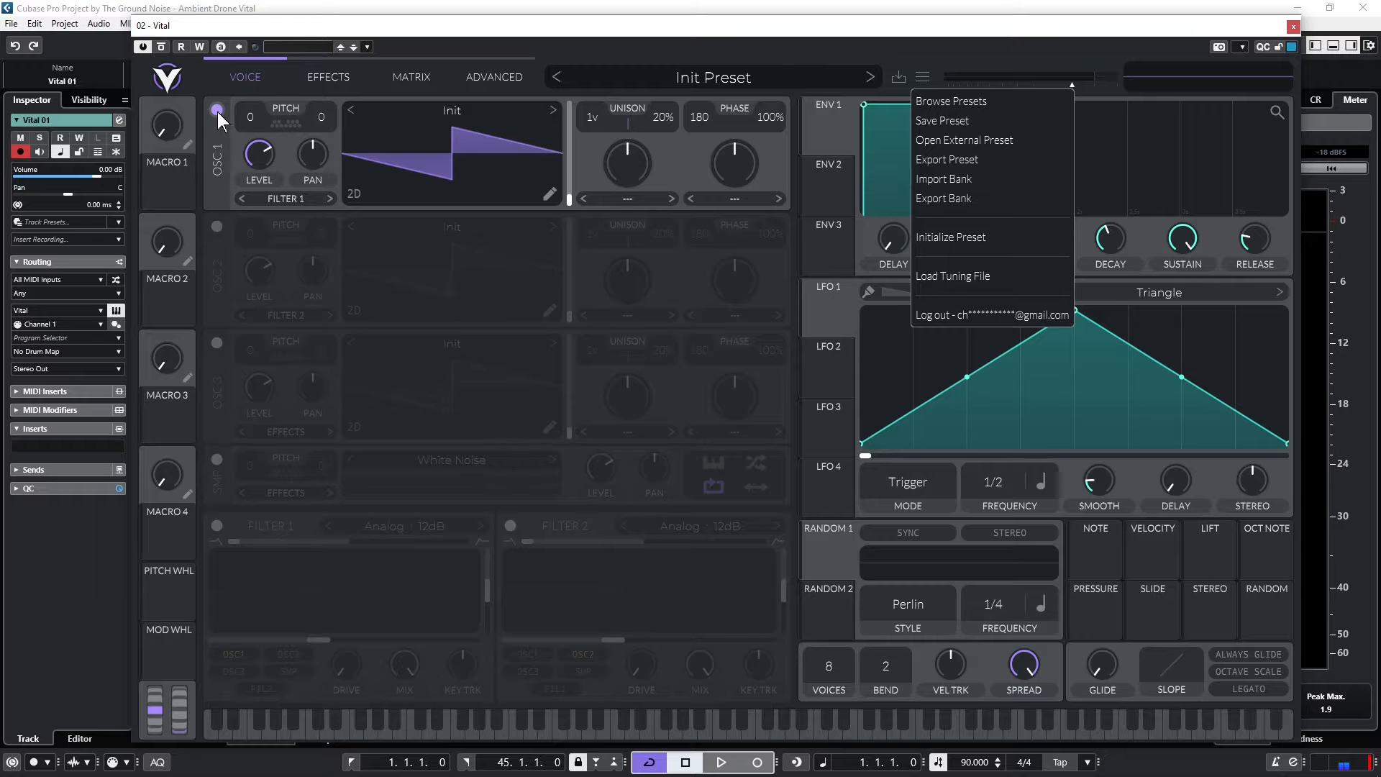
# Turn off oscillator 1 and enable the sampler with White Noise as the sound source
pyautogui.click(217, 111)
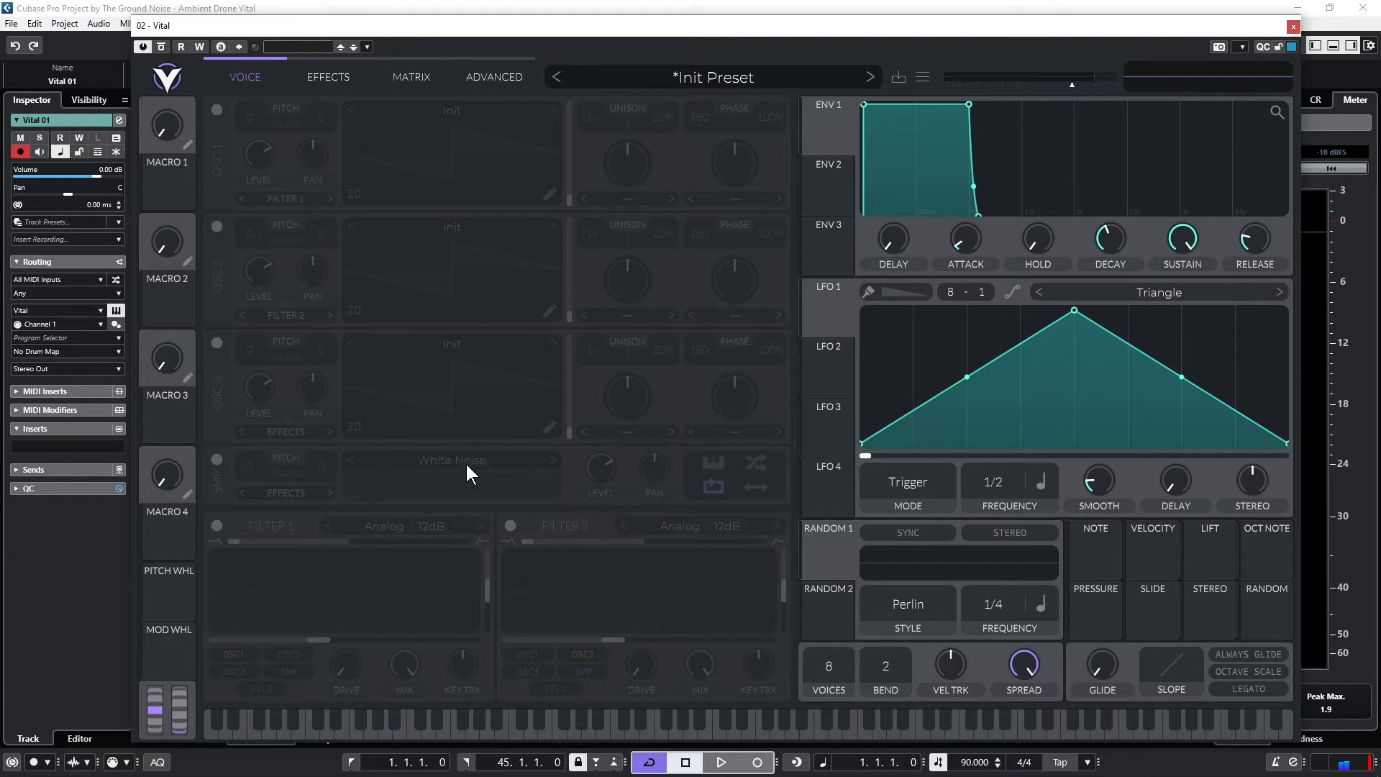
pyautogui.click(217, 460)
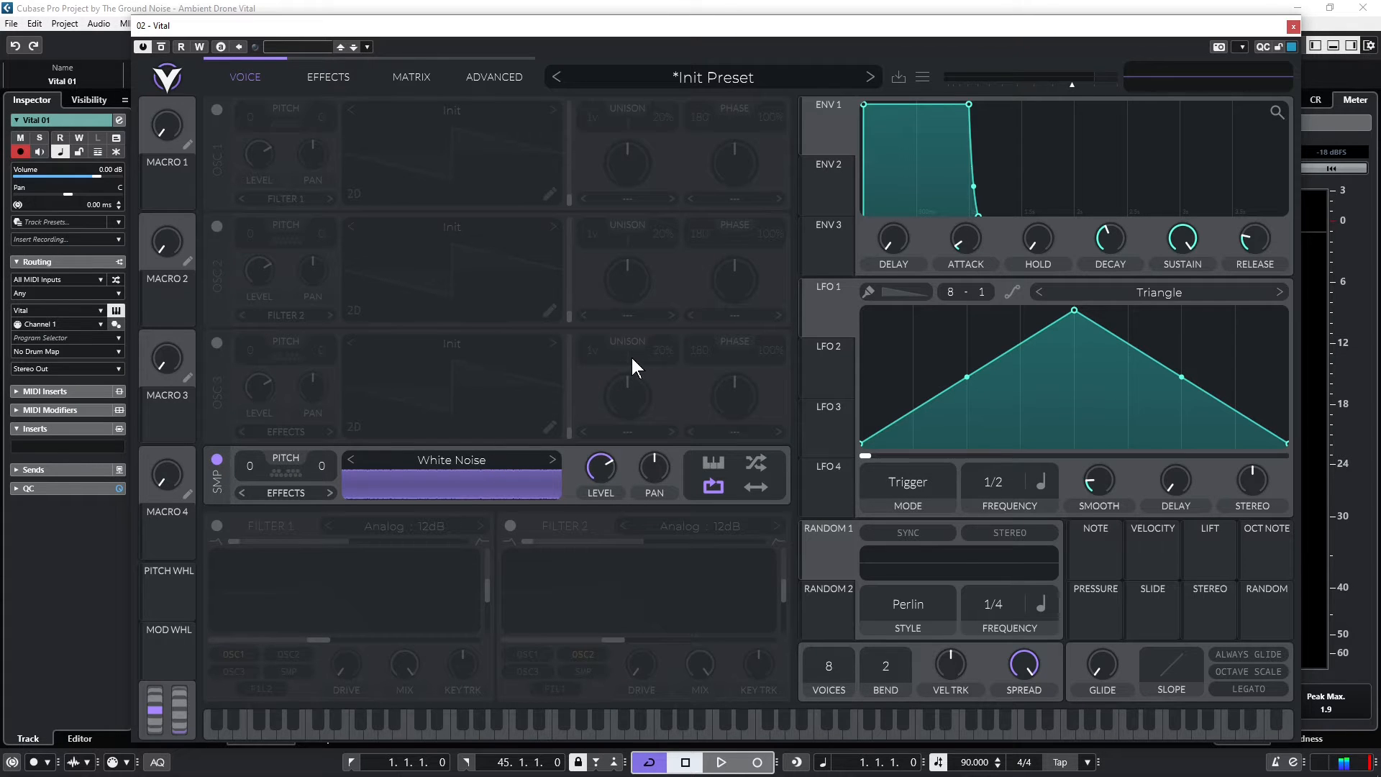
# Lower the white noise sampler's level and enable its back-and-forth looping while auditioning the sound
pyautogui.press('space')
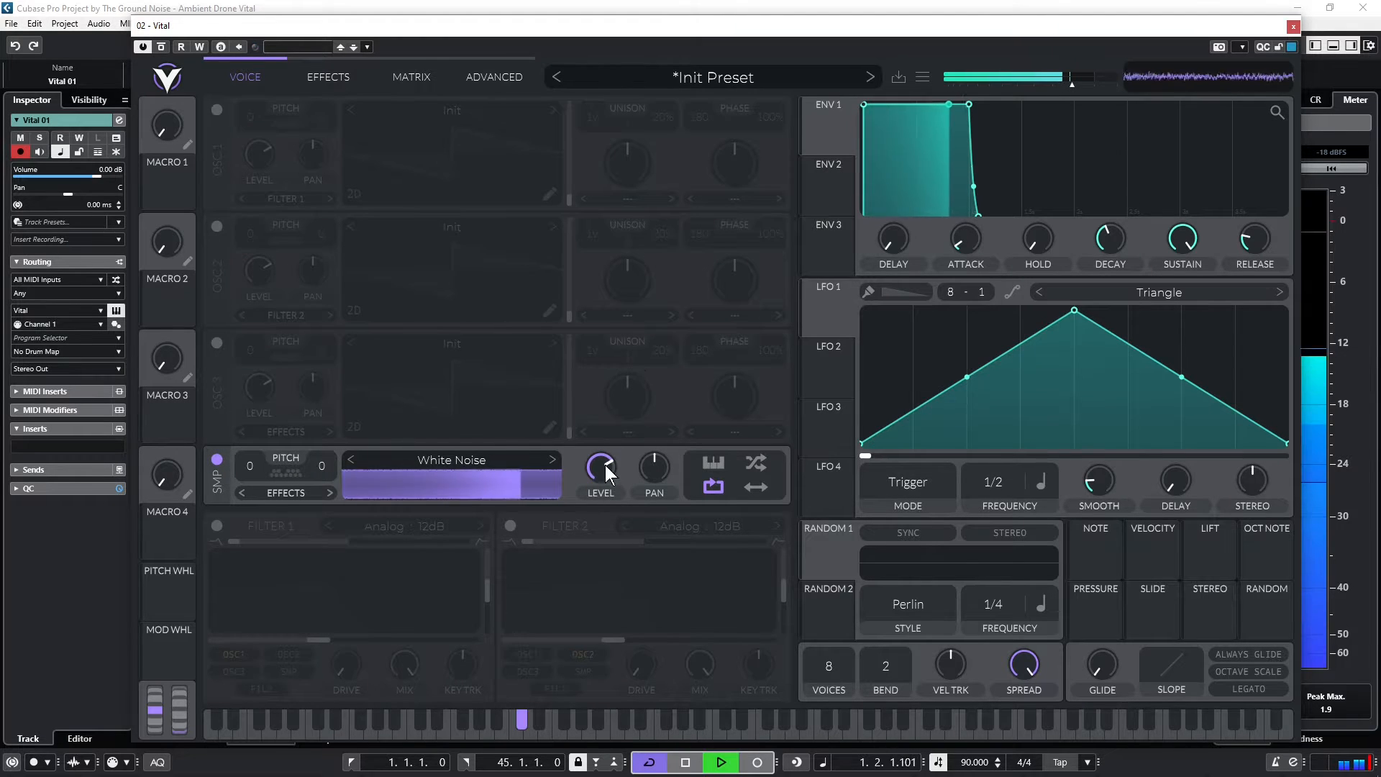
pyautogui.moveTo(606, 466)
pyautogui.mouseDown()
pyautogui.moveTo(605, 498)
pyautogui.moveTo(609, 487)
pyautogui.mouseUp()
pyautogui.press('space')
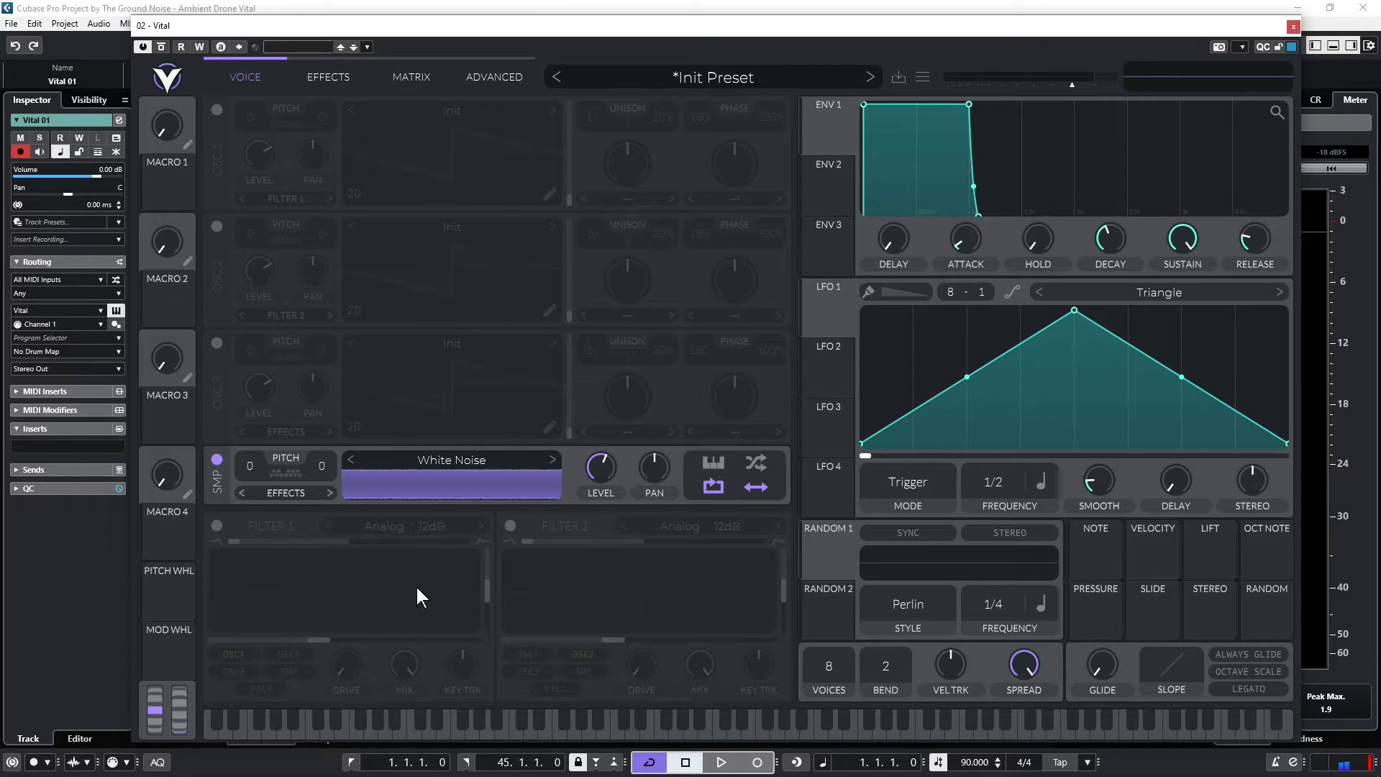
pyautogui.press('space')
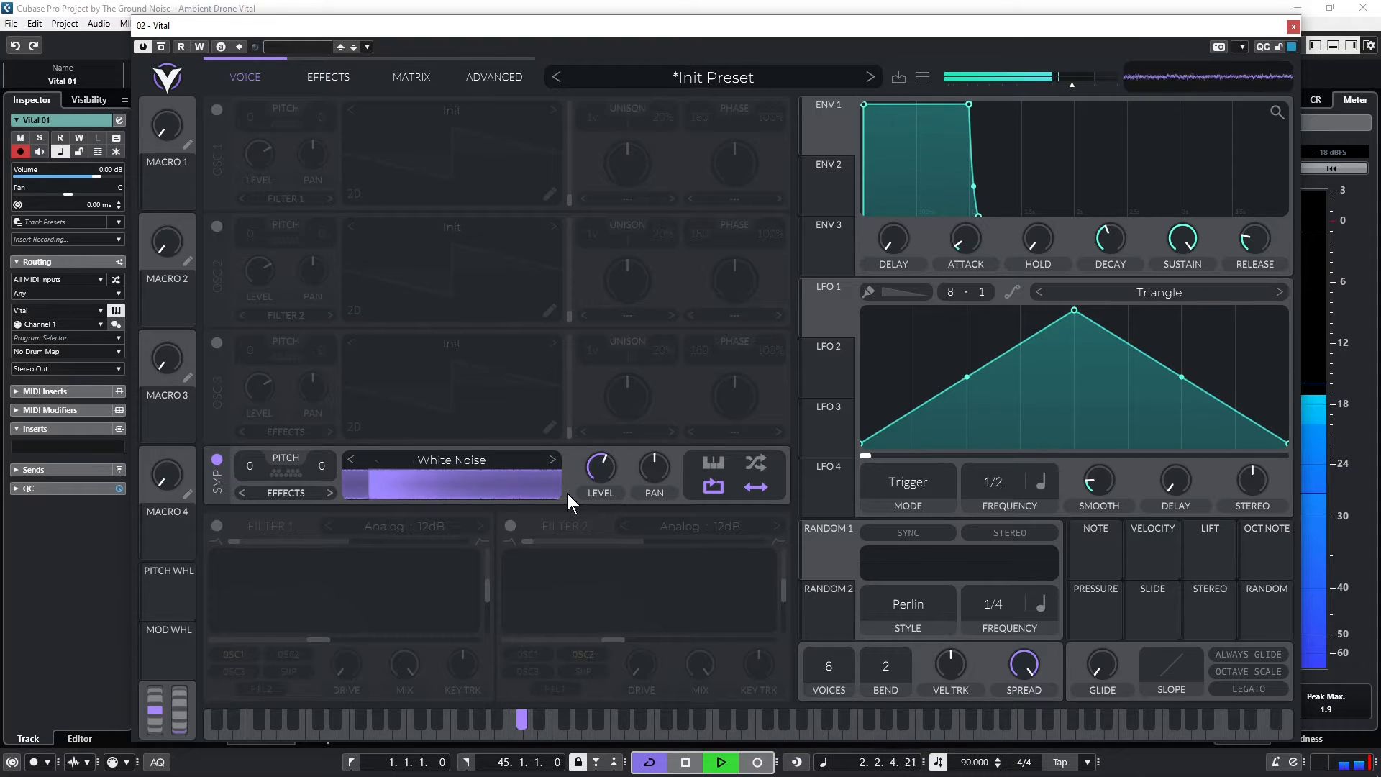
pyautogui.press('space')
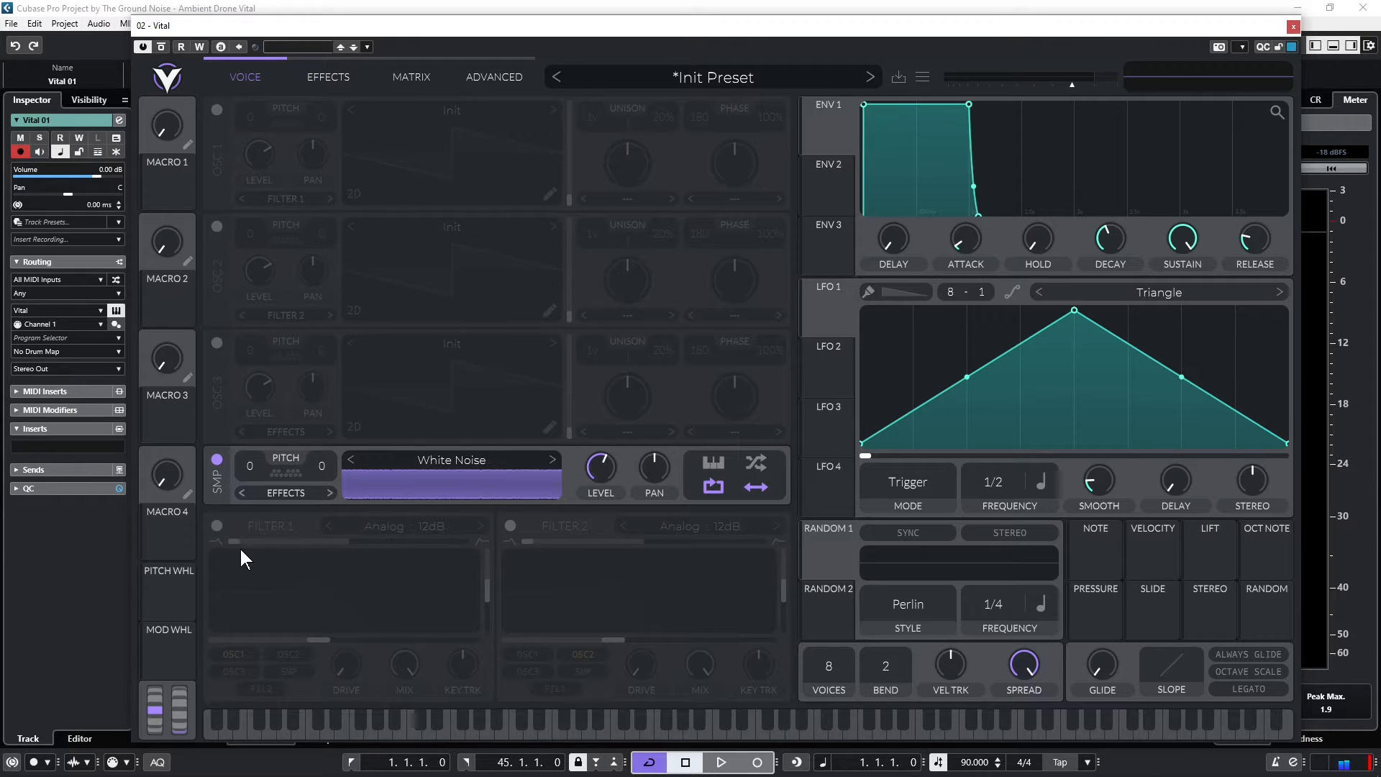
# Turn on Filter 1, route the sampler to it and set the filter type to Analog 24dB
pyautogui.click(219, 526)
pyautogui.click(299, 492)
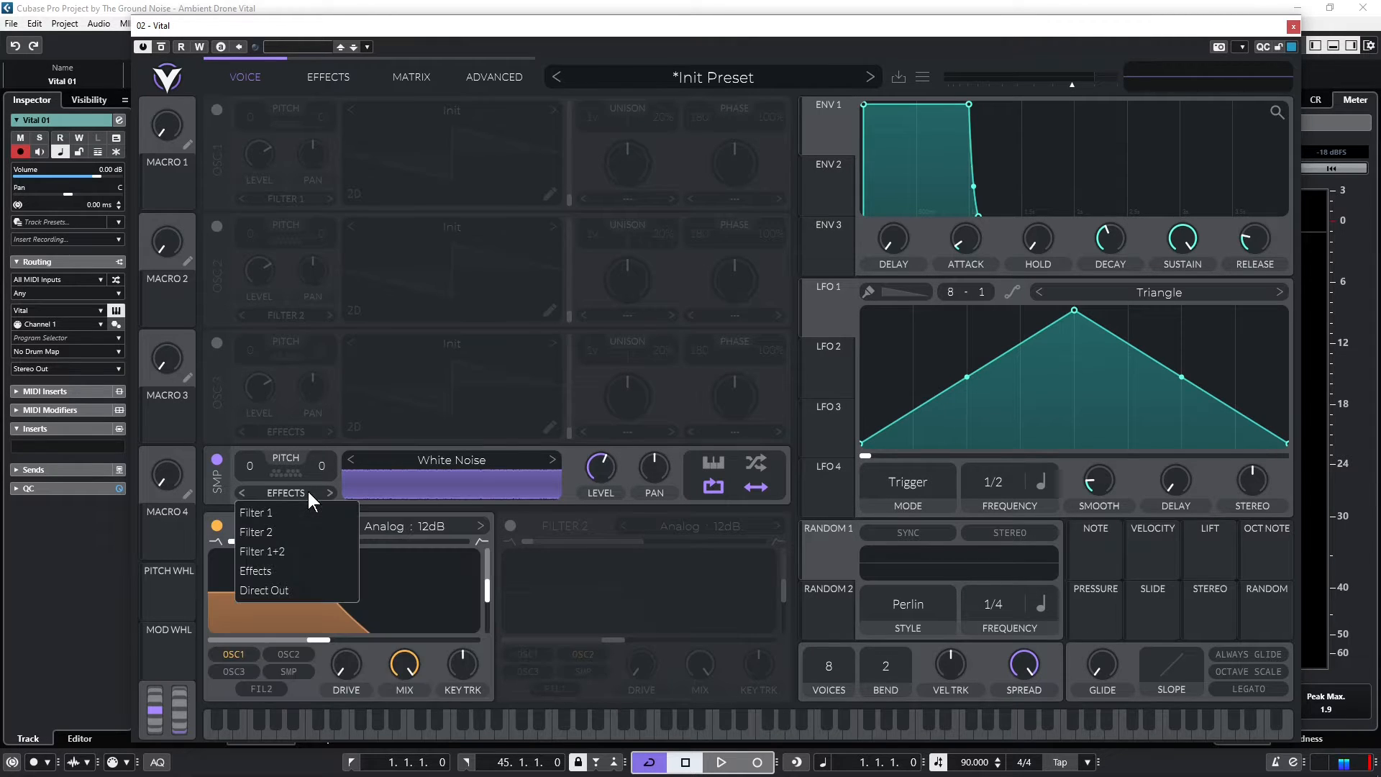
pyautogui.click(262, 514)
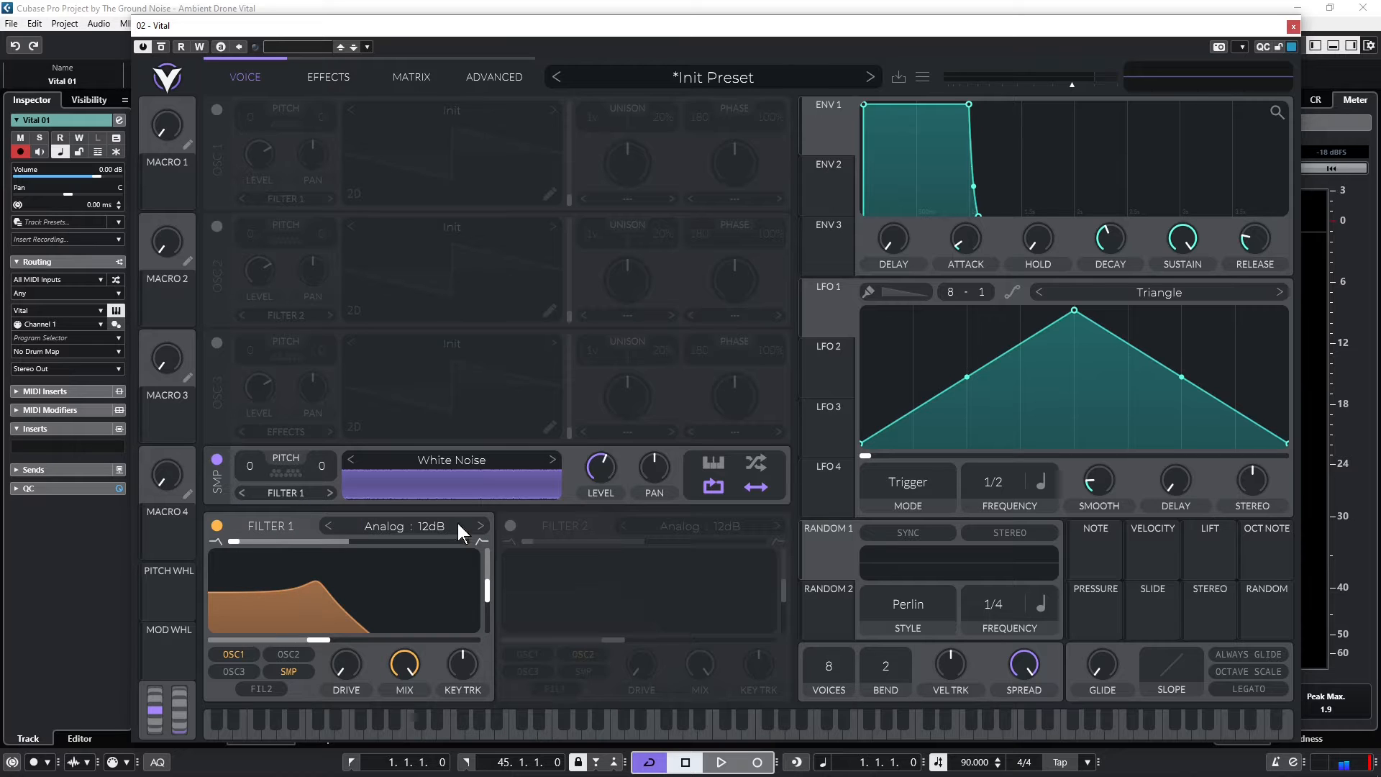
pyautogui.click(481, 526)
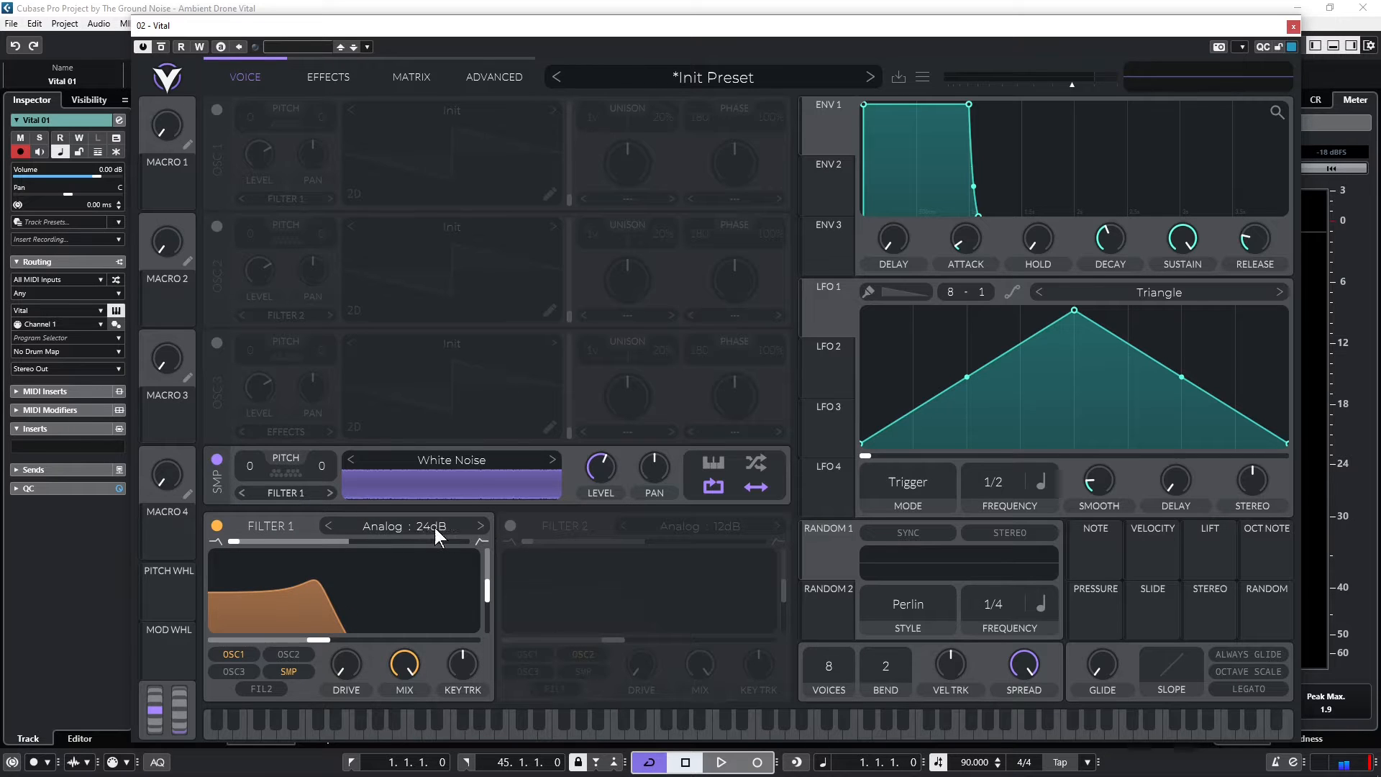
# Reduce Filter 1's resonance to the minimum and sweep its cutoff during playback, raising the synth's output volume slightly
pyautogui.moveTo(491, 583); pyautogui.dragTo(489, 640)
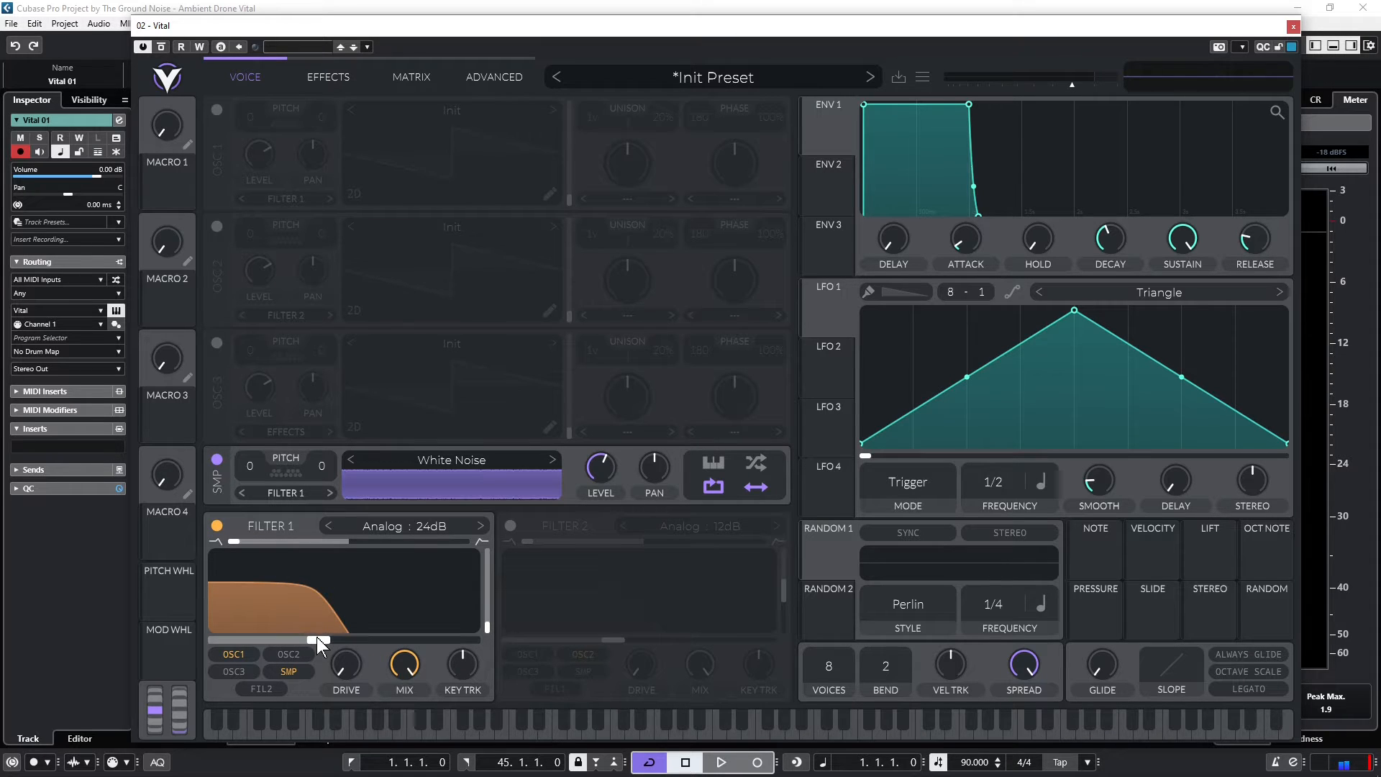
pyautogui.press('space')
pyautogui.moveTo(317, 638); pyautogui.dragTo(344, 638)
pyautogui.moveTo(1072, 84); pyautogui.dragTo(1086, 85)
pyautogui.moveTo(345, 638); pyautogui.dragTo(309, 644)
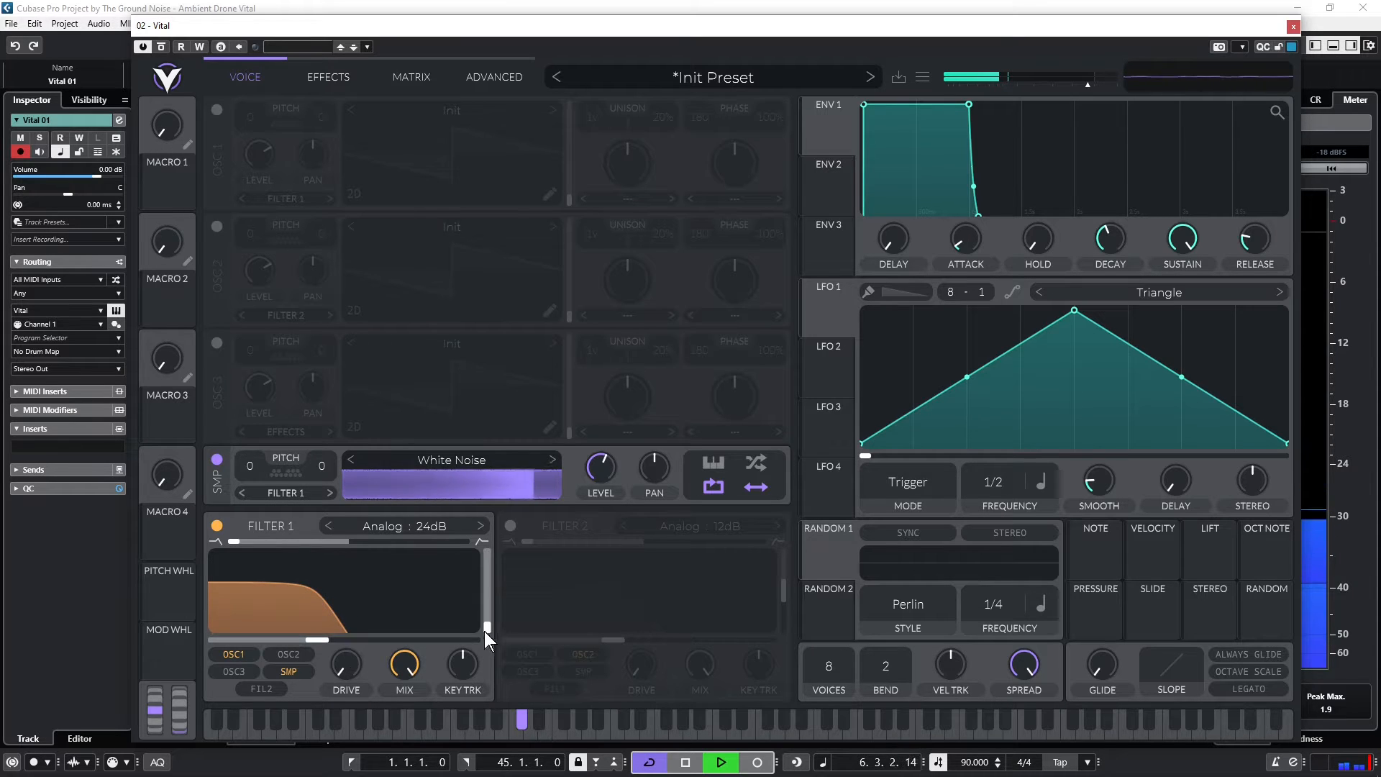
# Raise Filter 1's resonance to about 57% and set its cutoff to about 0.65 semitones while auditioning
pyautogui.moveTo(489, 628); pyautogui.dragTo(491, 586)
pyautogui.press('space')
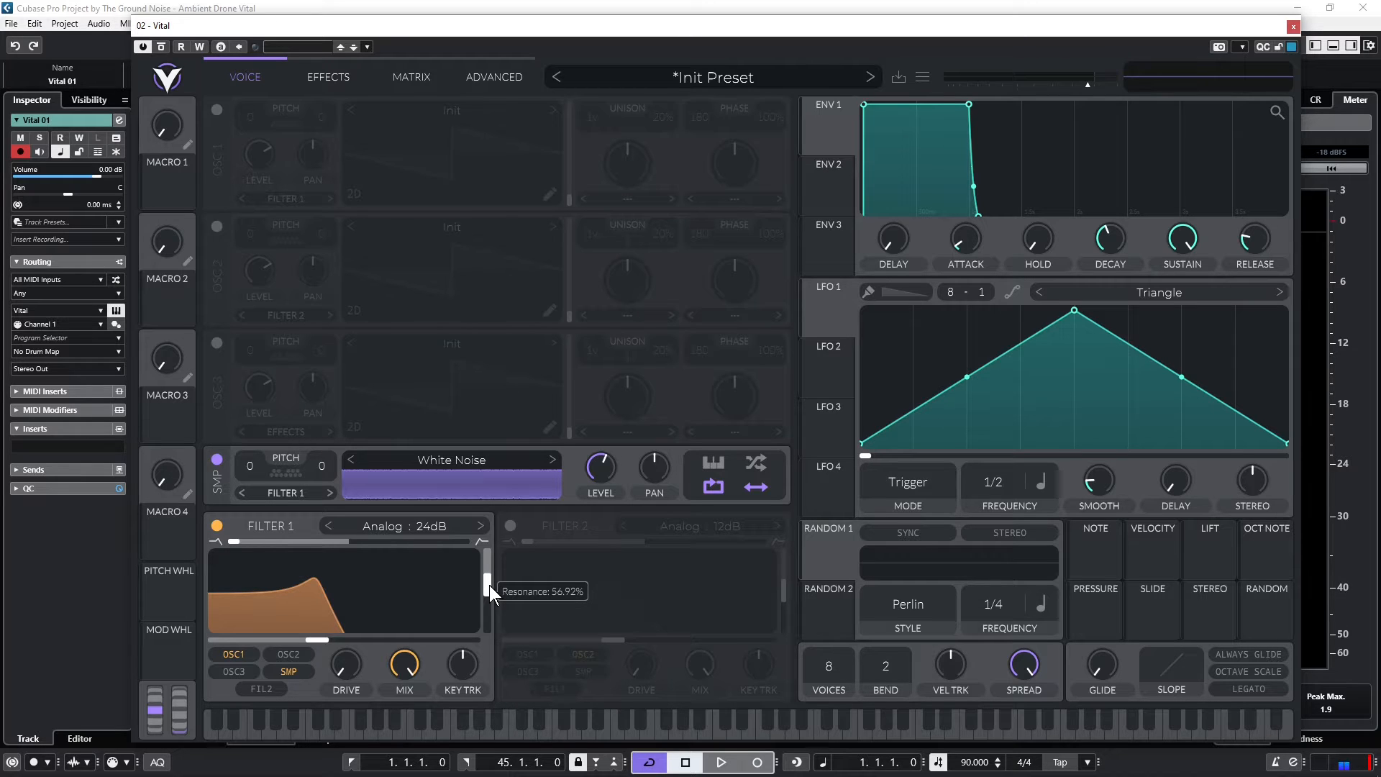
pyautogui.press('space')
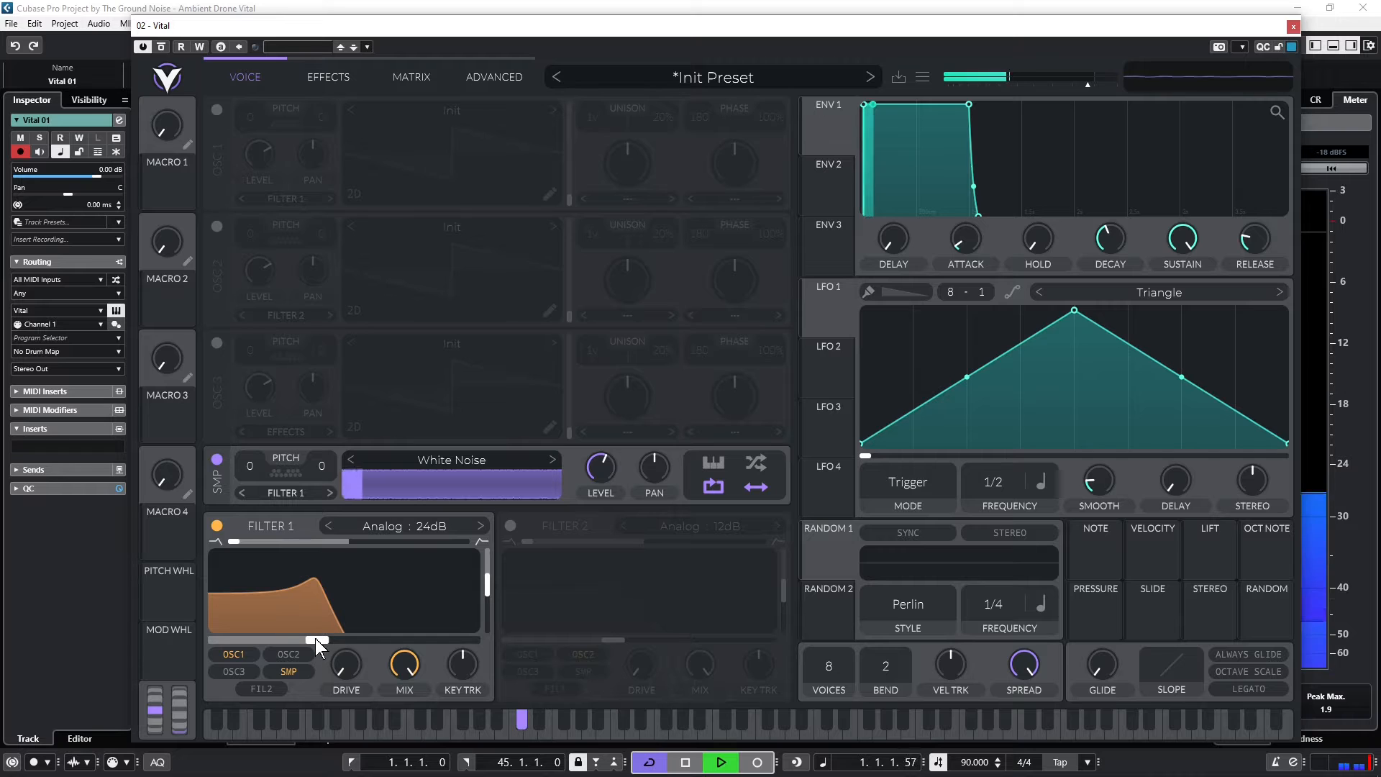
pyautogui.moveTo(316, 638)
pyautogui.mouseDown()
pyautogui.moveTo(339, 641)
pyautogui.moveTo(320, 644)
pyautogui.mouseUp()
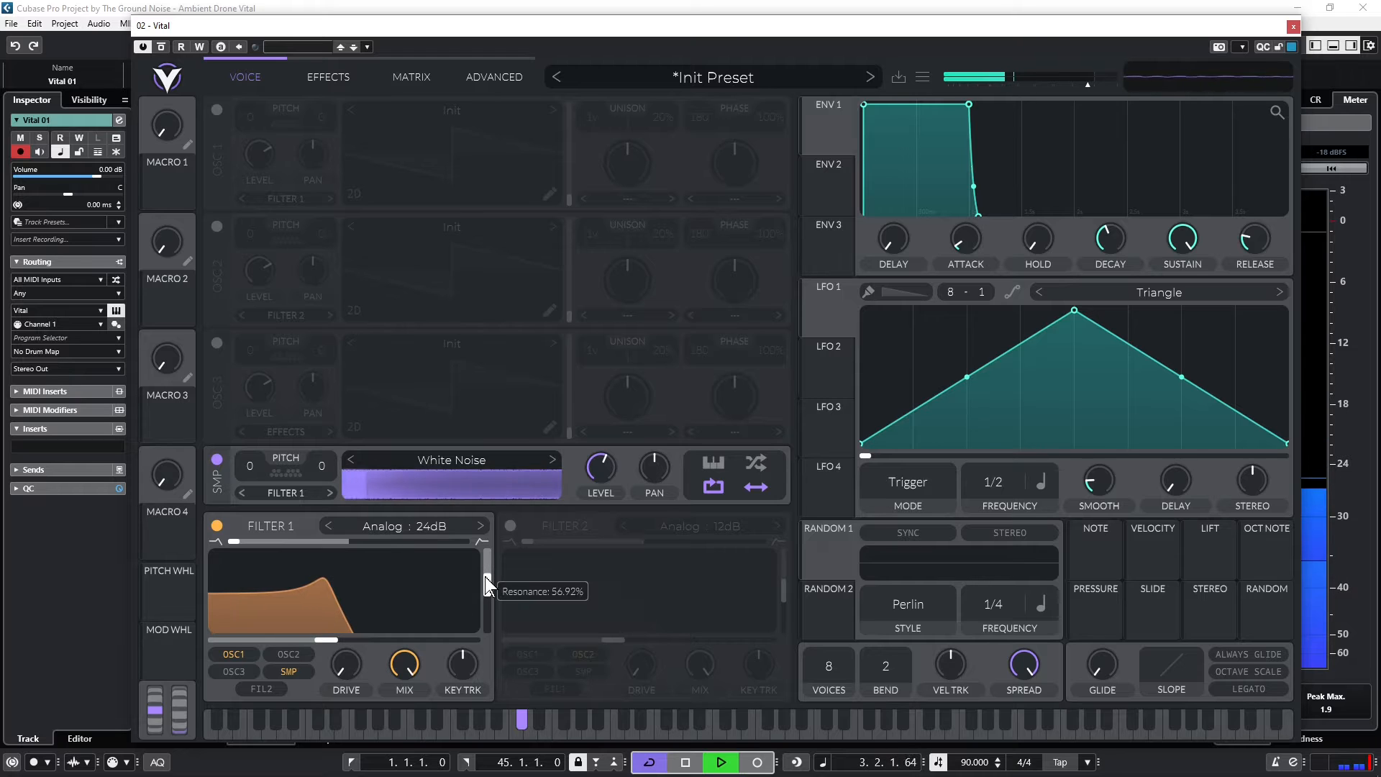
pyautogui.press('space')
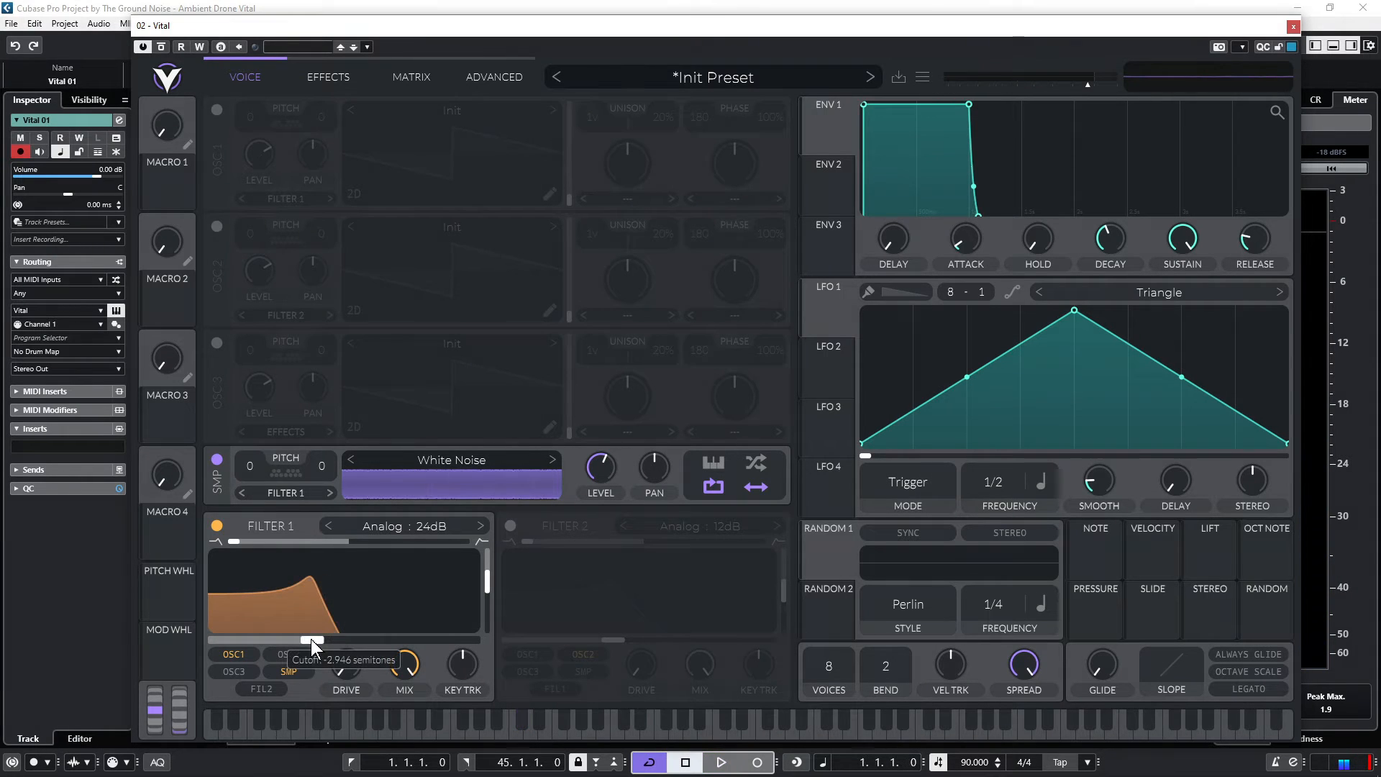
pyautogui.moveTo(311, 639); pyautogui.dragTo(318, 640)
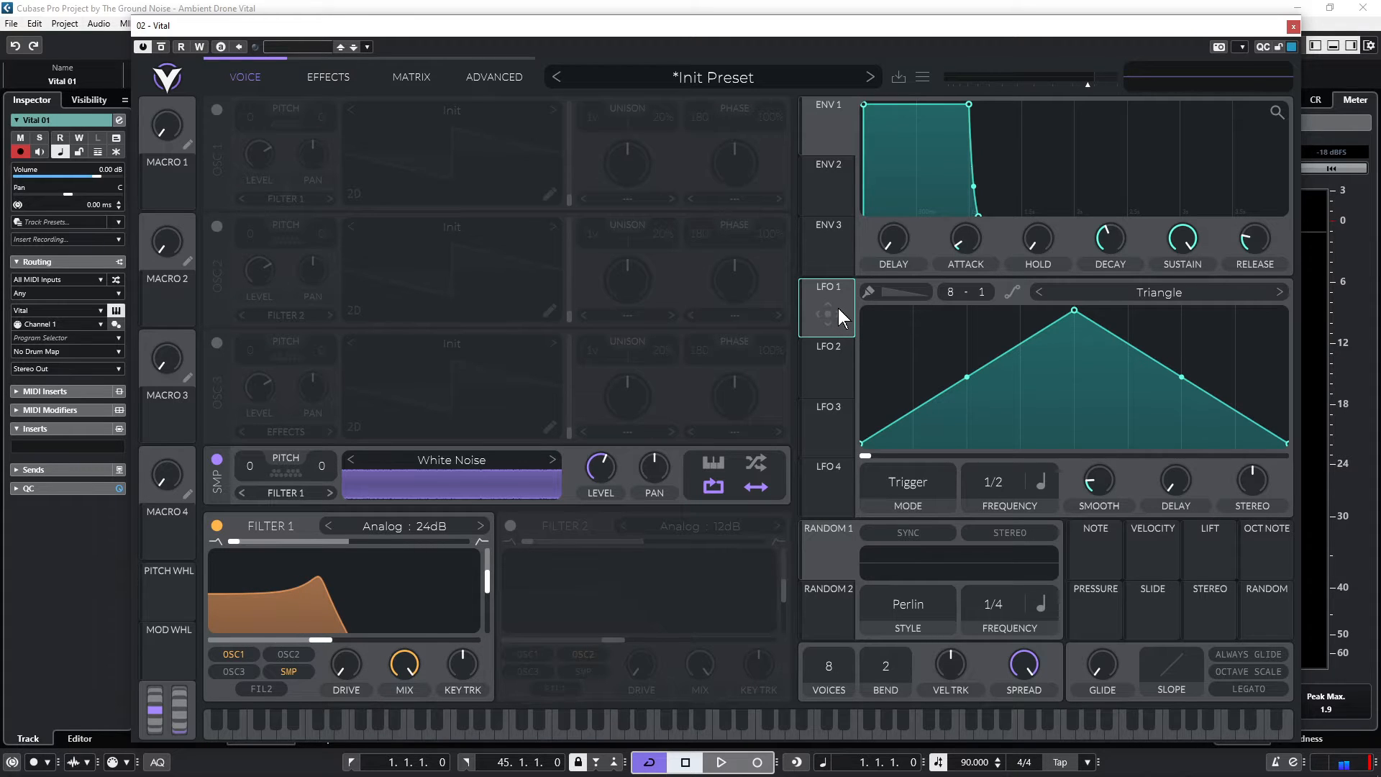
# Set LFO 1's waveform to Sin and its frequency to 8/1
pyautogui.click(1279, 289)
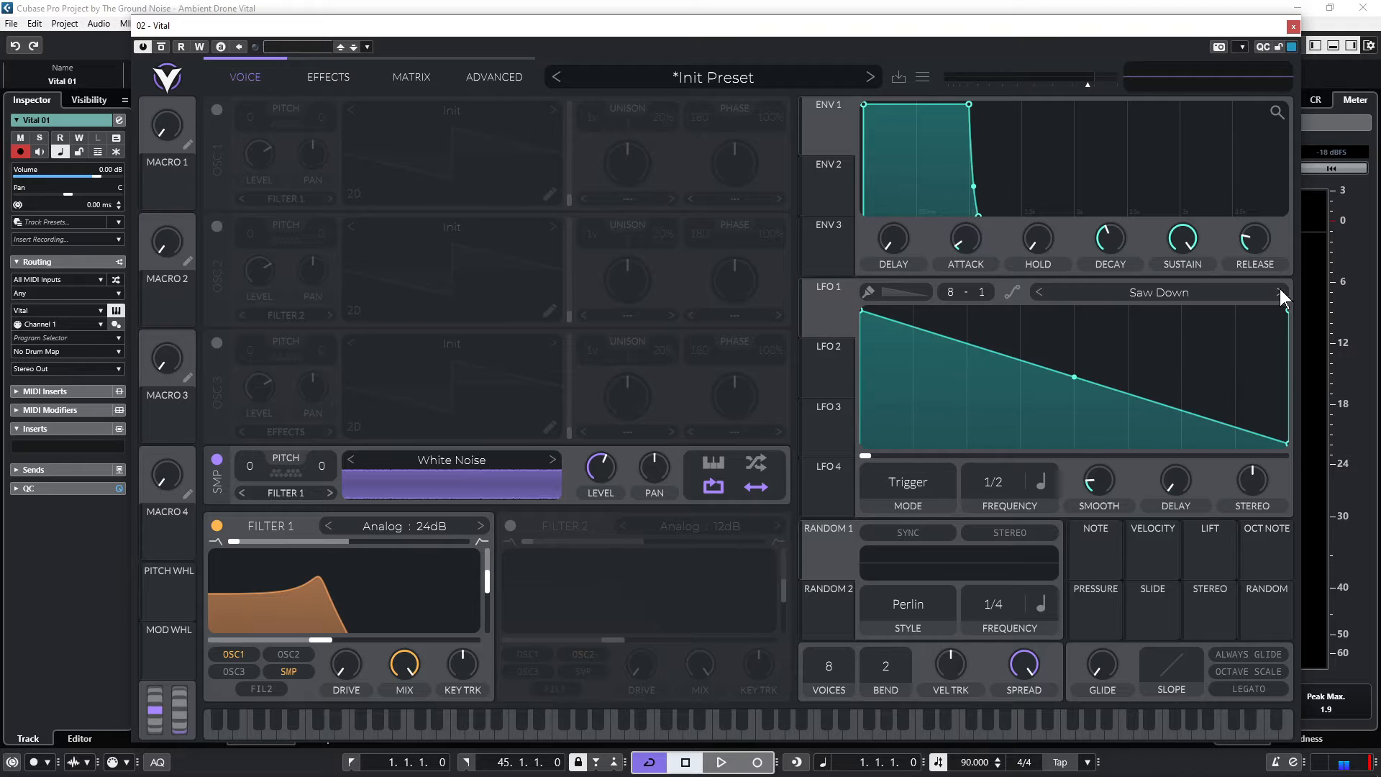
pyautogui.click(1280, 289)
pyautogui.click(1280, 289)
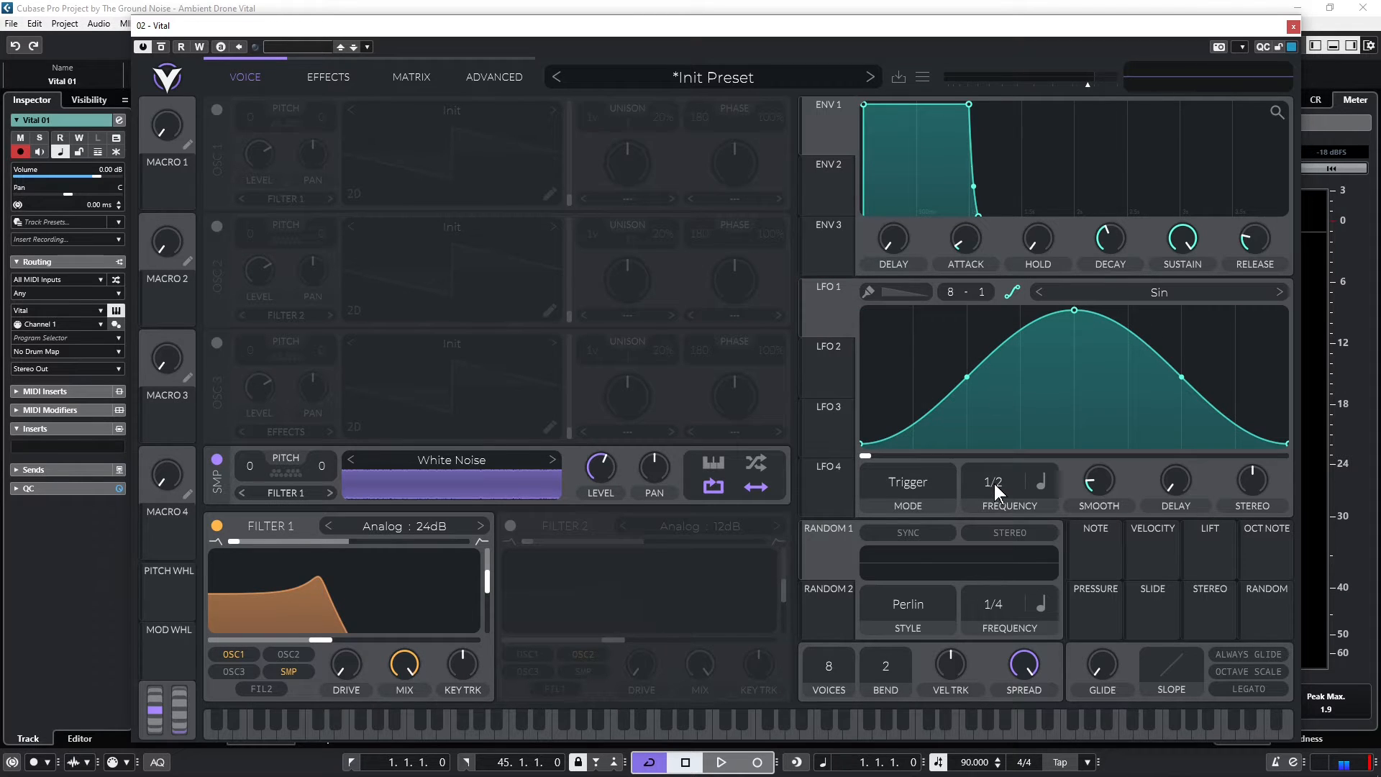
pyautogui.scroll(-4, 994, 485)
# Assign LFO 1 to Filter 1's cutoff and reduce the modulation amount to a subtle movement during playback
pyautogui.moveTo(828, 309); pyautogui.dragTo(321, 640)
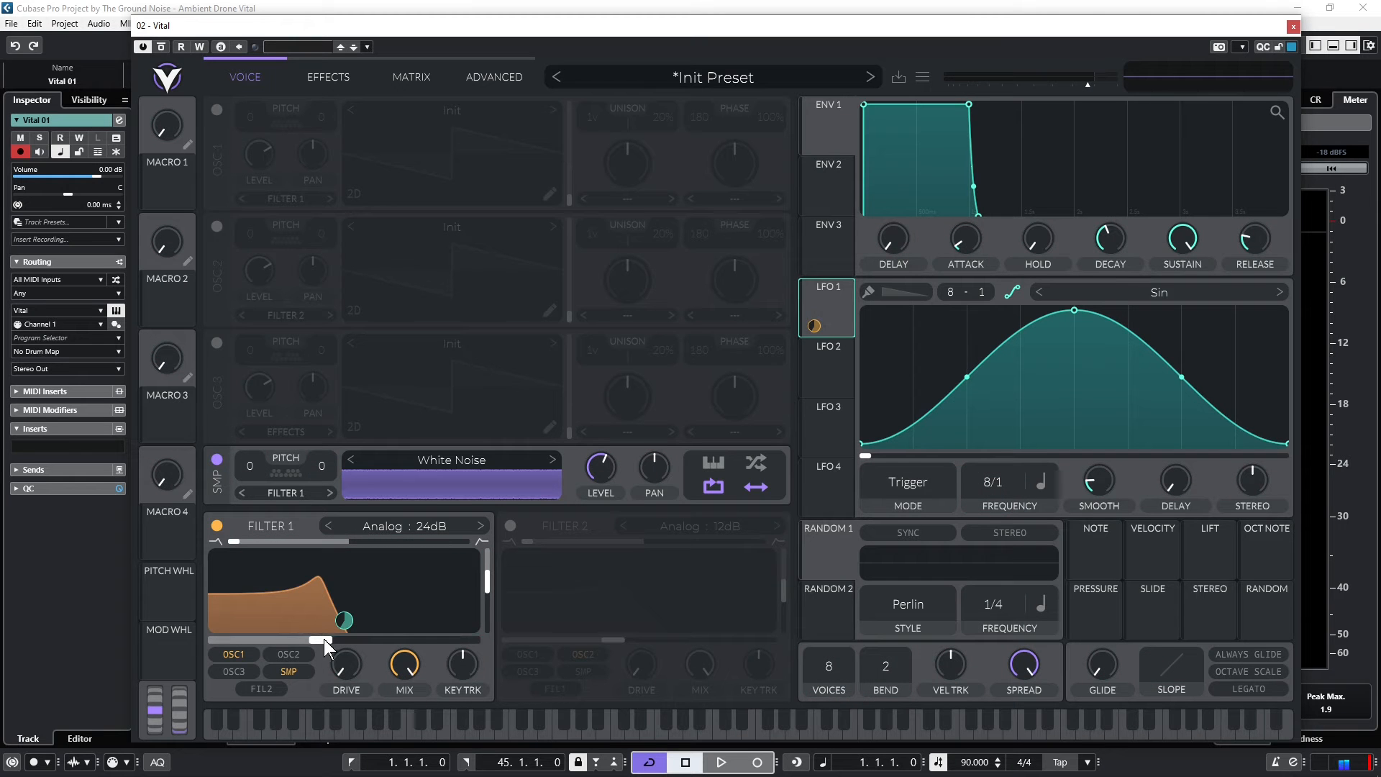
pyautogui.press('space')
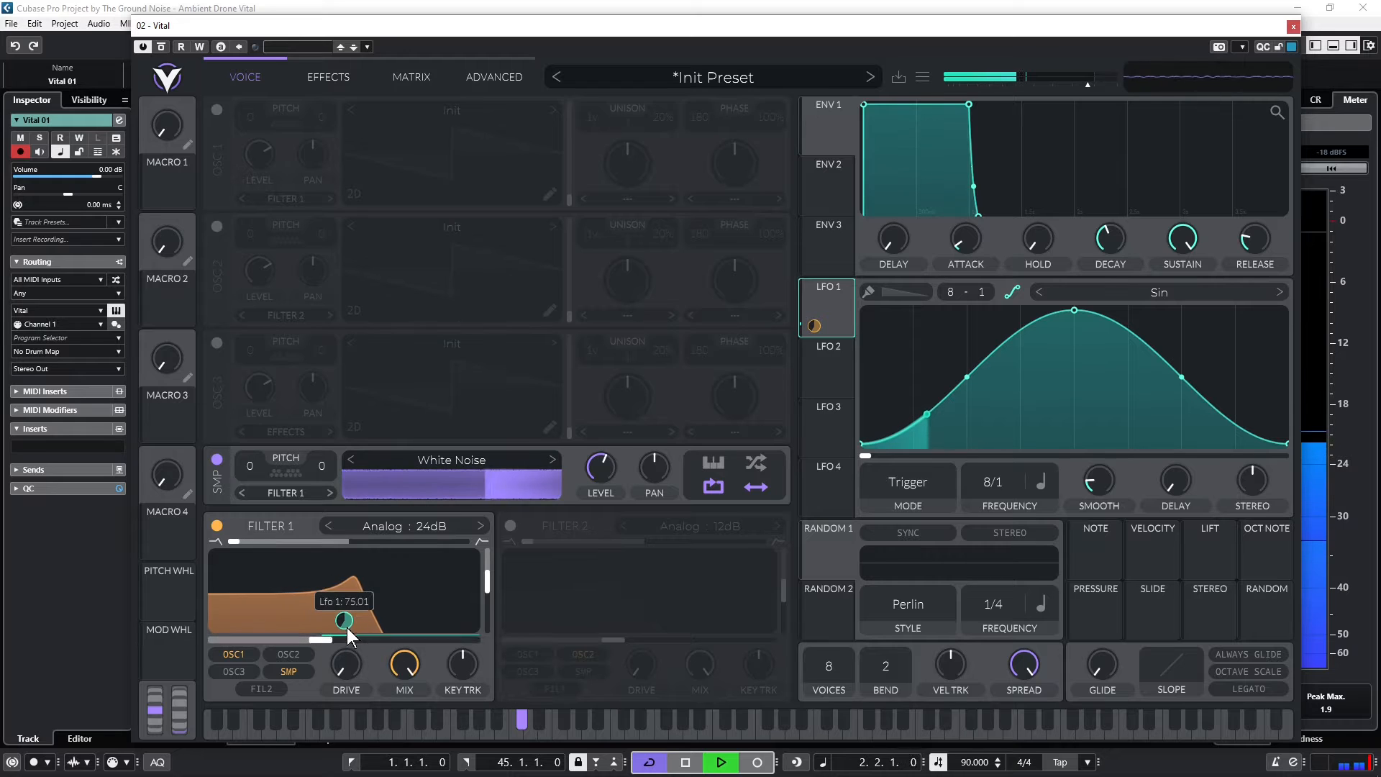
pyautogui.moveTo(348, 627); pyautogui.dragTo(347, 680)
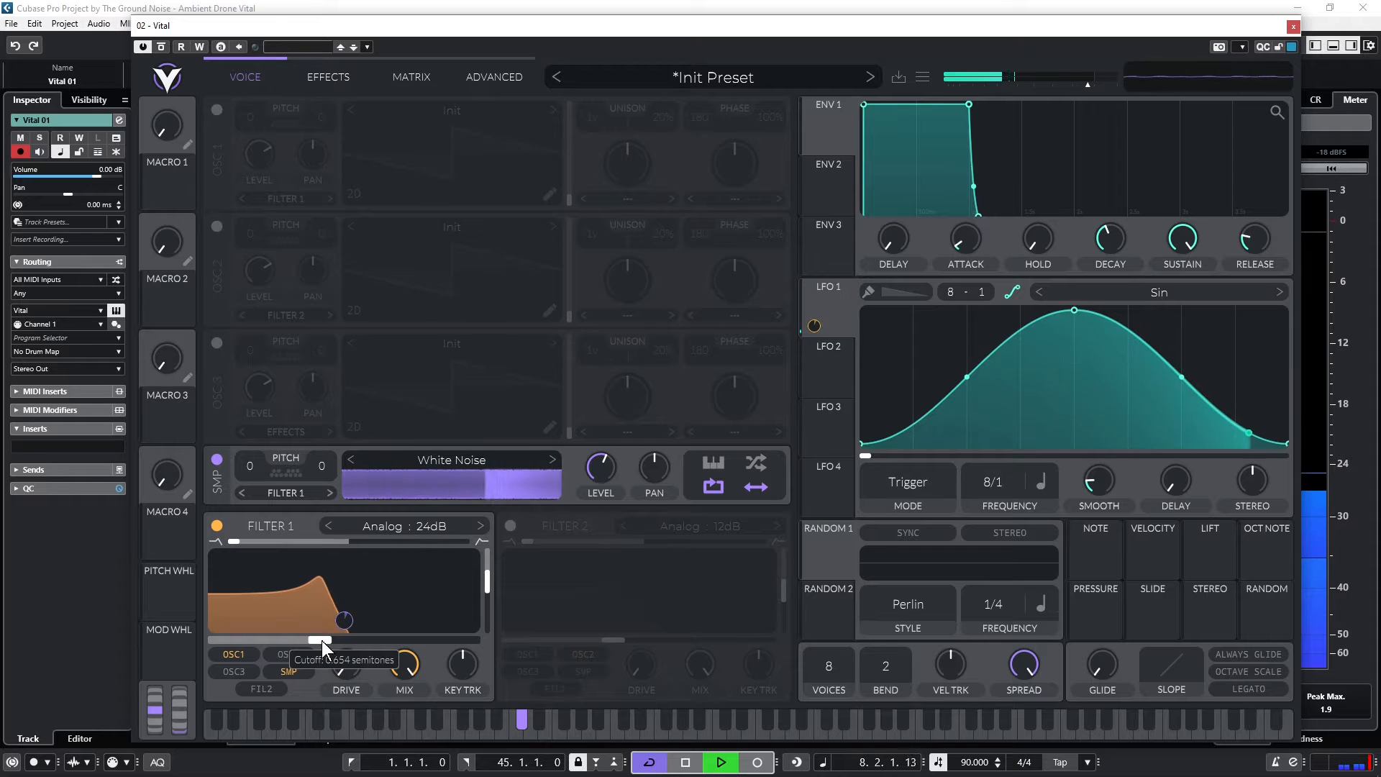
pyautogui.press('space')
# Load the Ambient Drone preset and turn on oscillator 1 with the Basic Shapes wavetable at its sawtooth frame
pyautogui.click(871, 77)
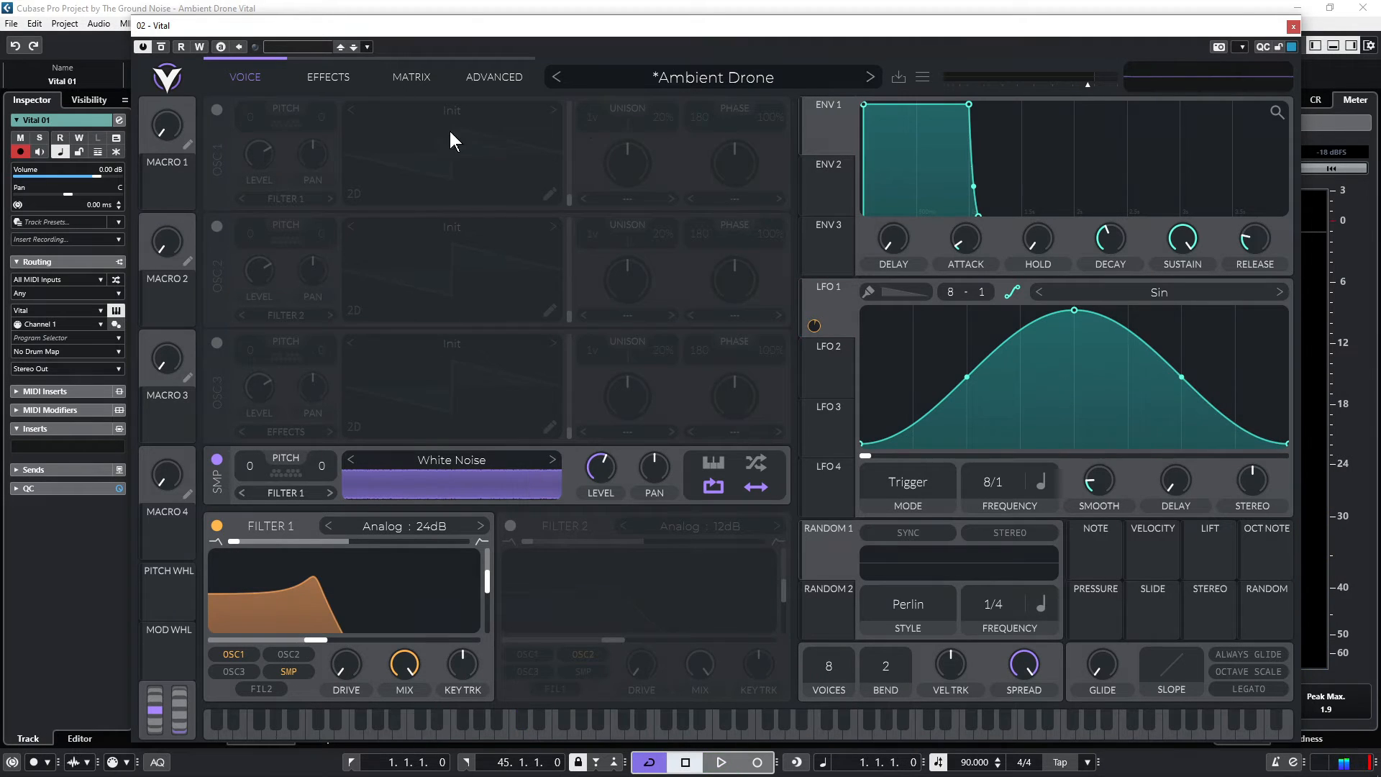
pyautogui.click(216, 108)
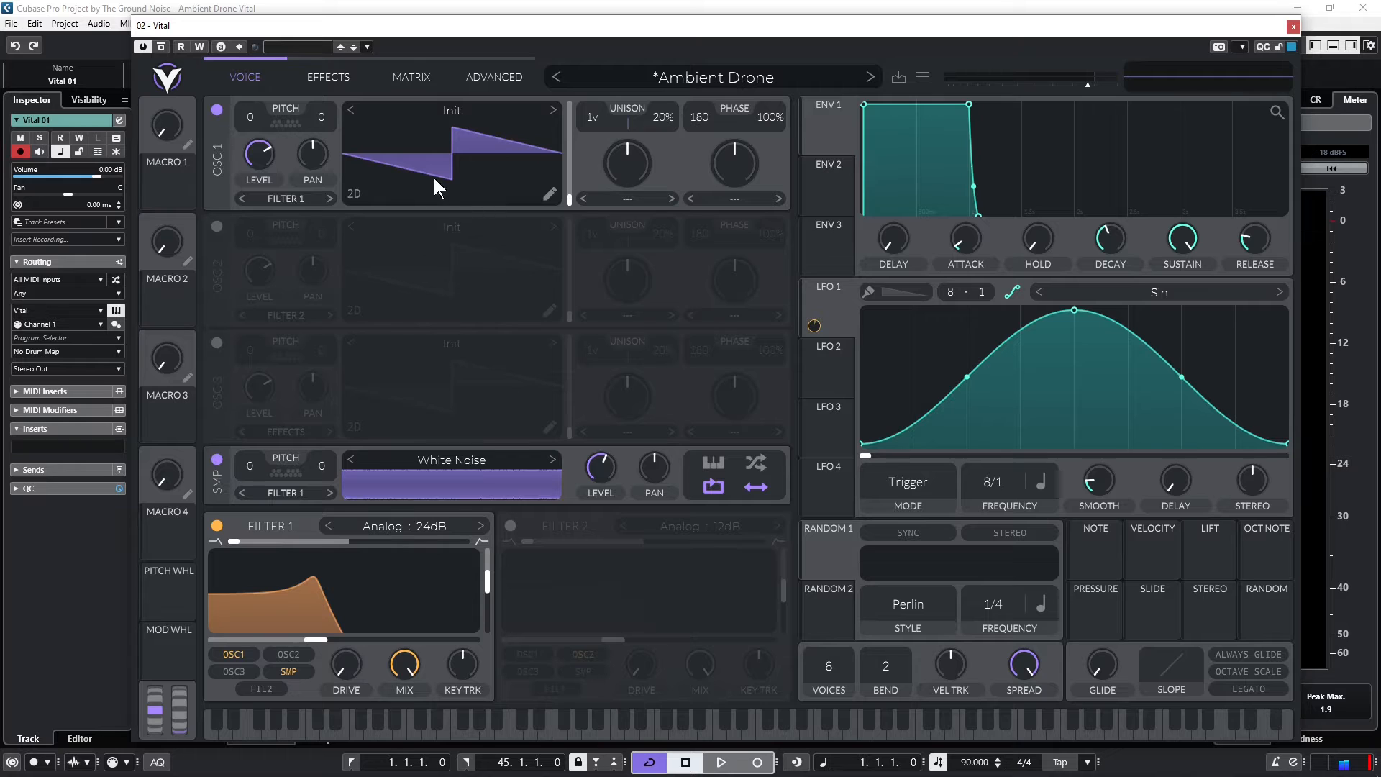
pyautogui.moveTo(568, 200)
pyautogui.moveTo(569, 200); pyautogui.dragTo(574, 169)
pyautogui.click(505, 106)
pyautogui.click(552, 108)
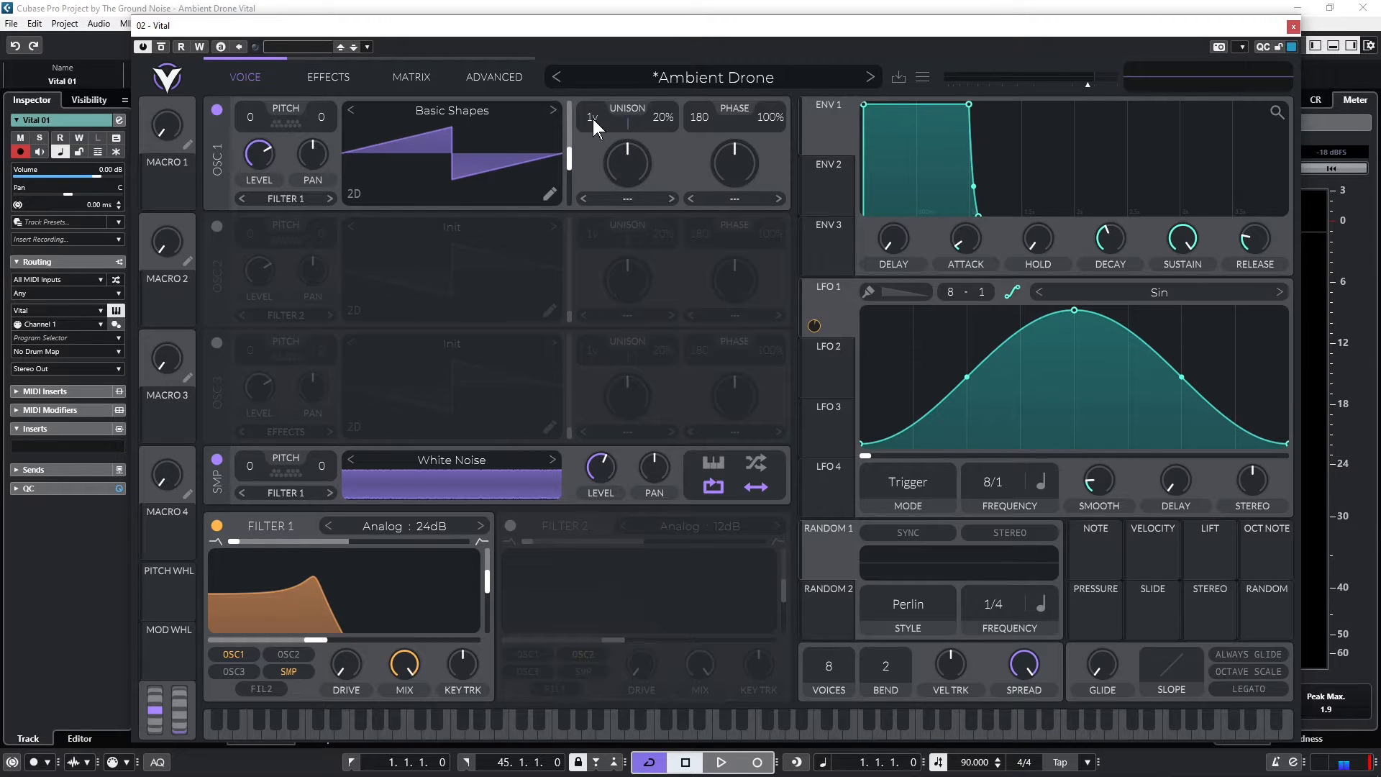
# Lower oscillator 1's level to about 0.23 and set its unison to 3 voices with 8% detune during playback
pyautogui.press('space')
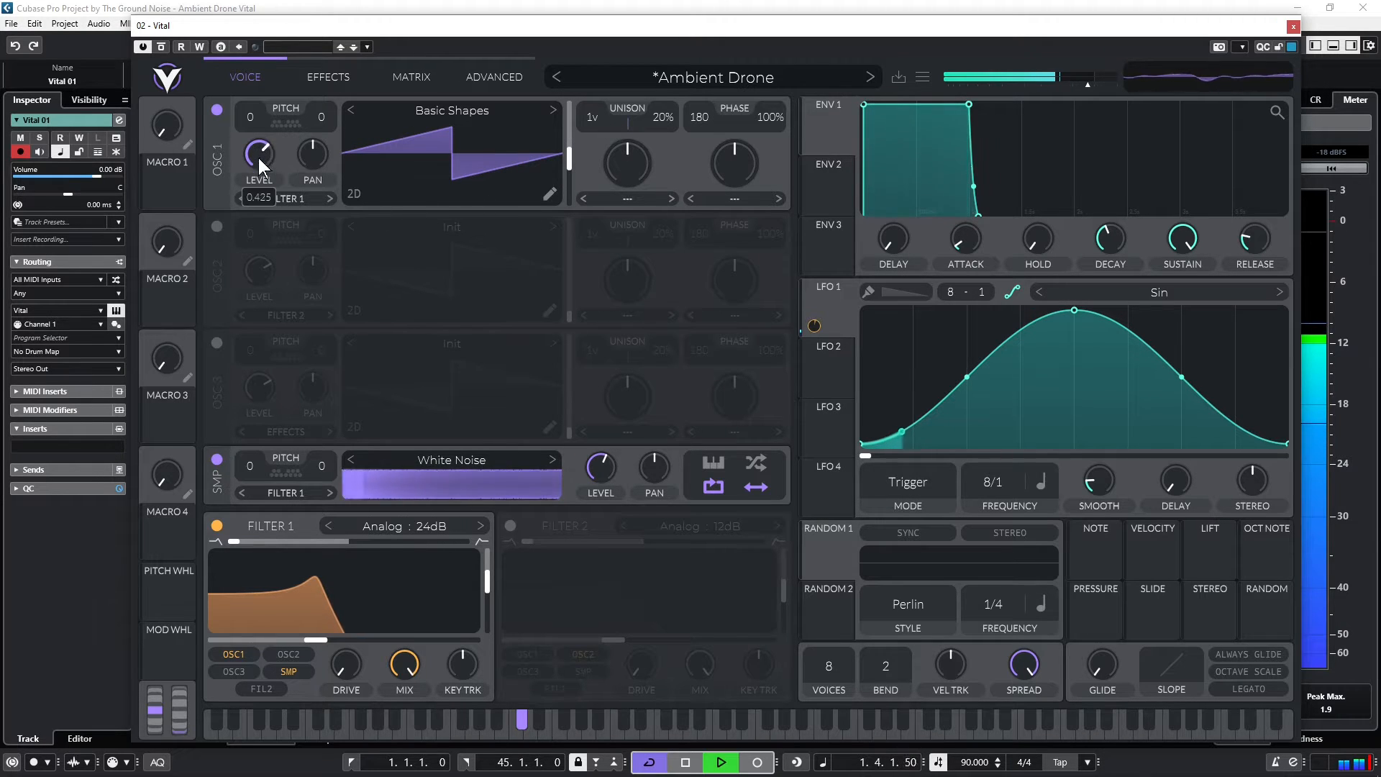
pyautogui.moveTo(259, 158)
pyautogui.mouseDown()
pyautogui.moveTo(259, 195)
pyautogui.moveTo(260, 183)
pyautogui.mouseUp()
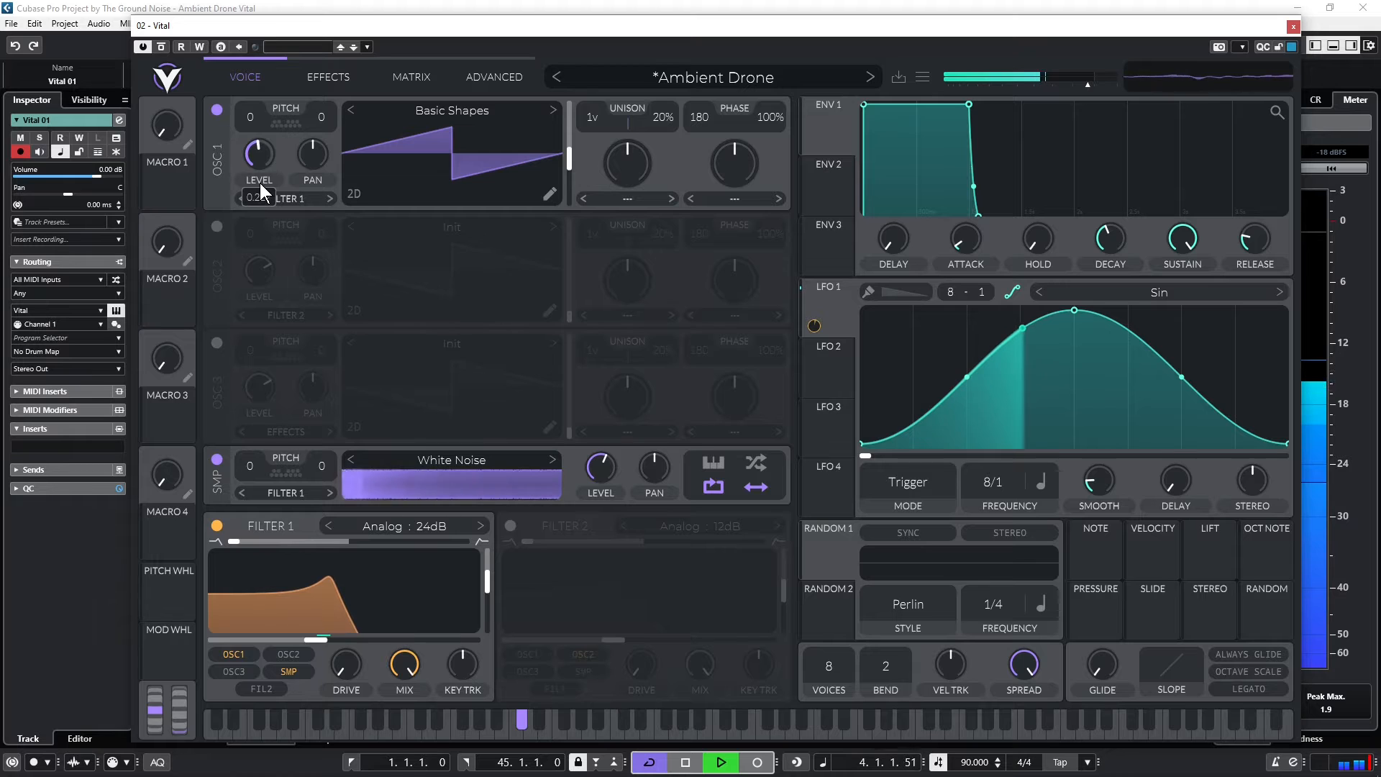
pyautogui.moveTo(596, 118); pyautogui.dragTo(669, 148)
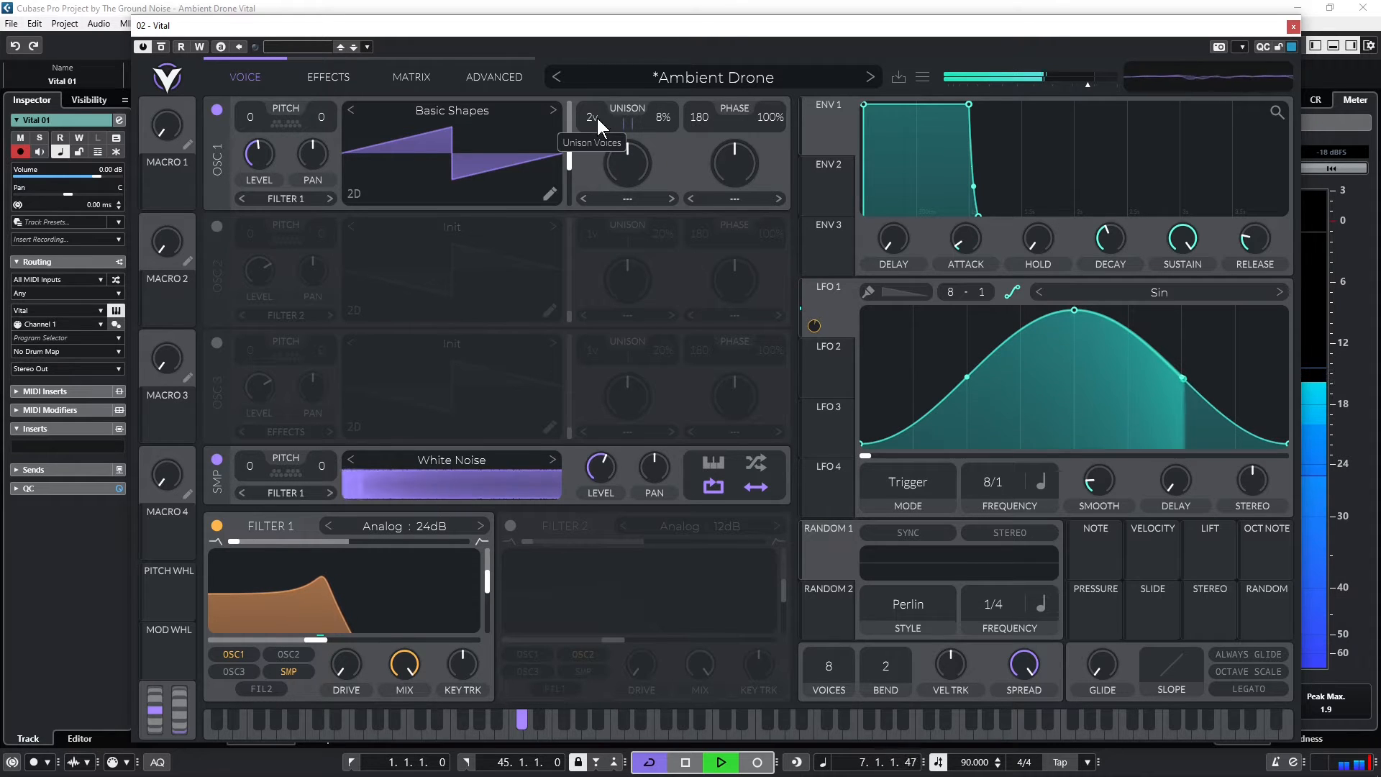
pyautogui.moveTo(597, 118); pyautogui.dragTo(598, 113)
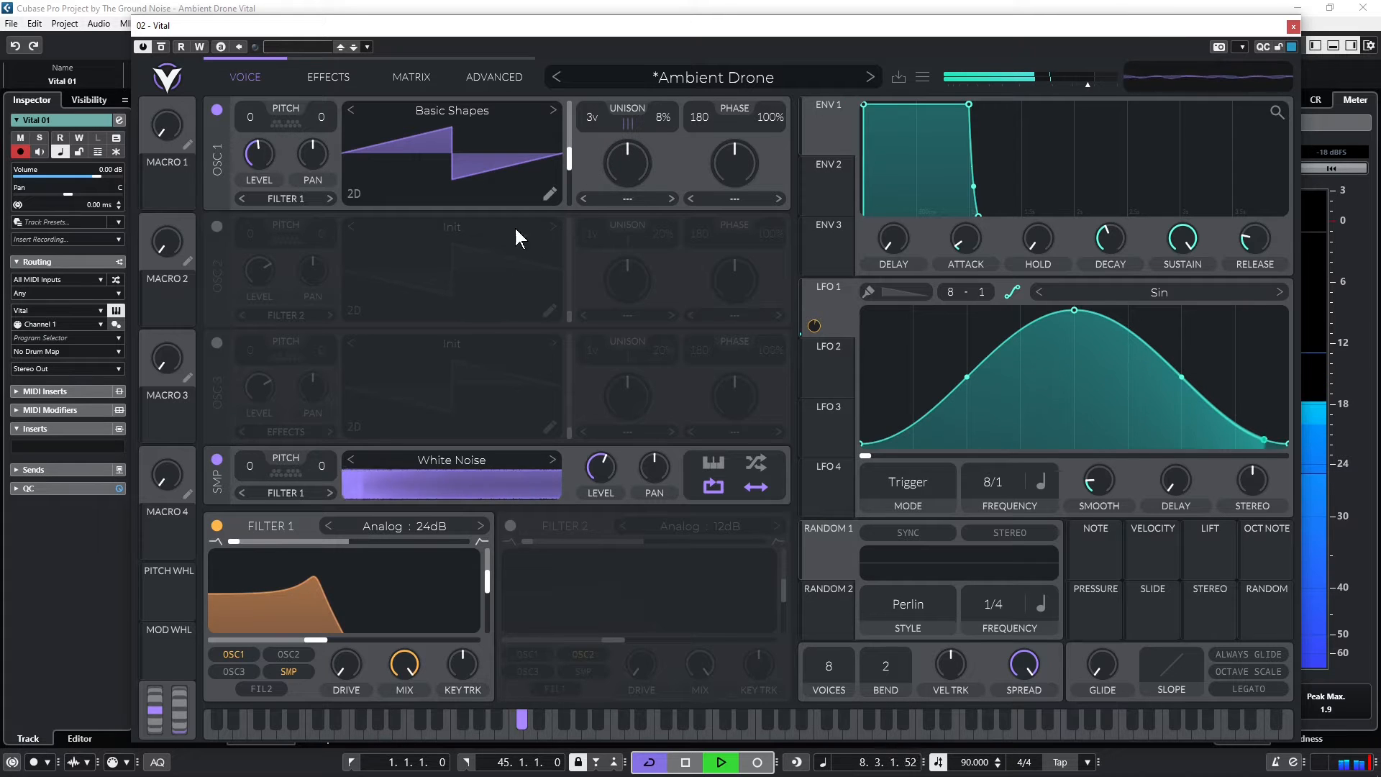
pyautogui.press('space')
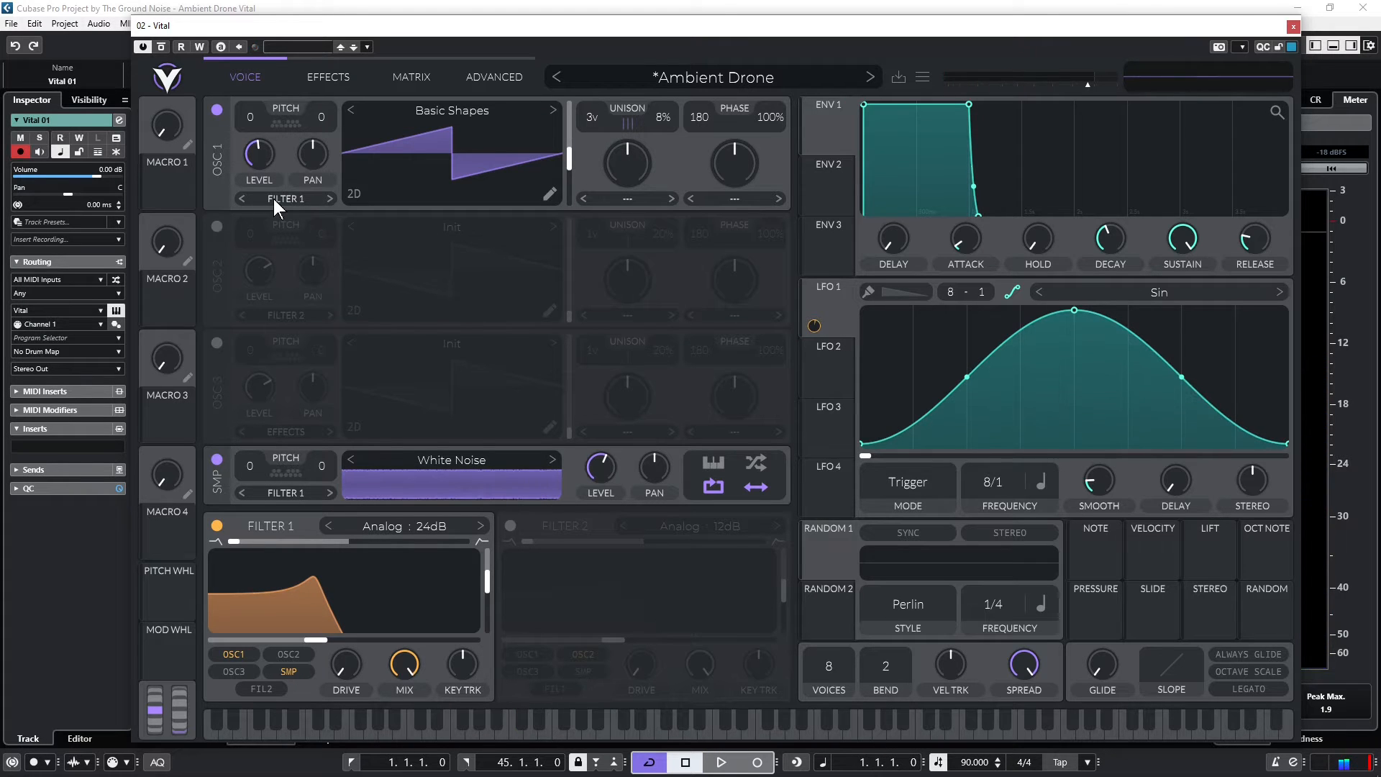
# Audition the combined oscillator and noise sound and fine-tune oscillator 1's level to 0.230
pyautogui.press('space')
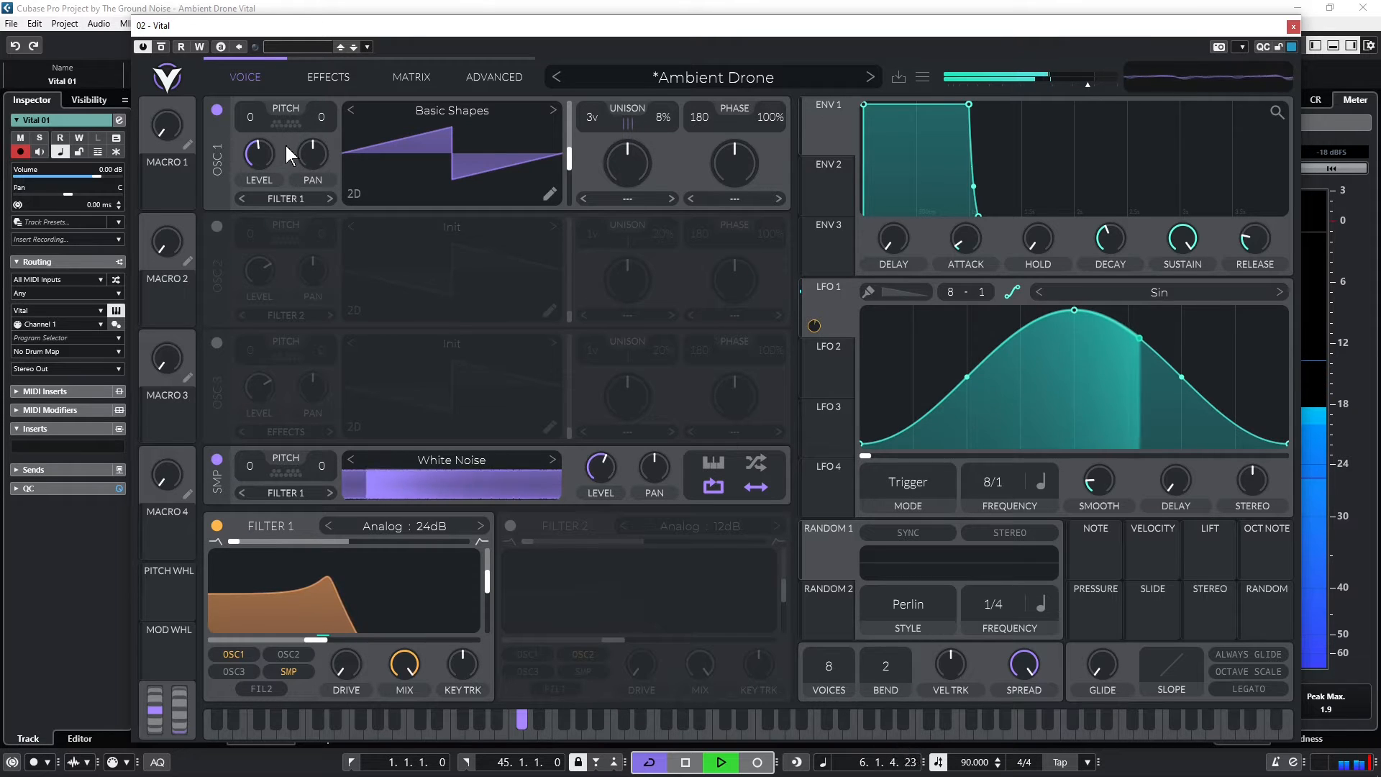
pyautogui.press('space')
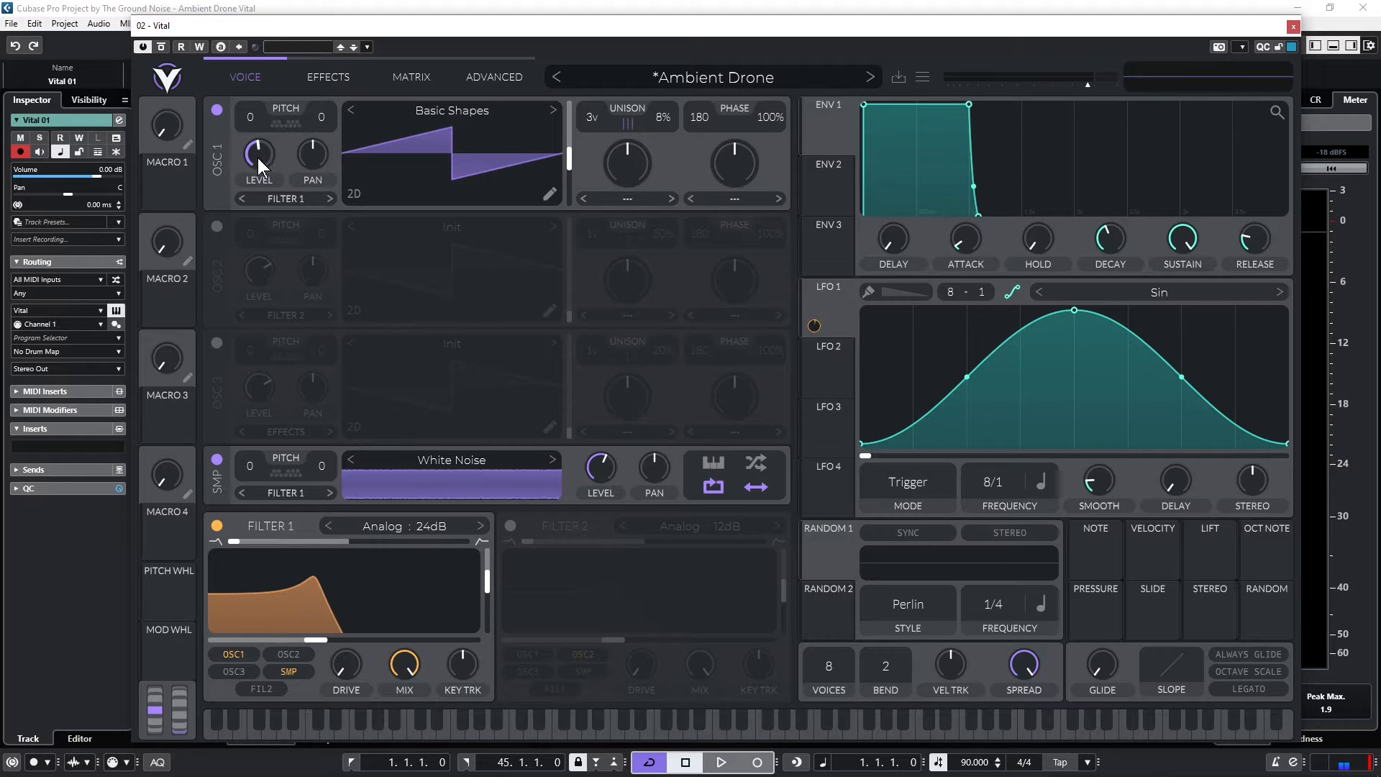
pyautogui.press('space')
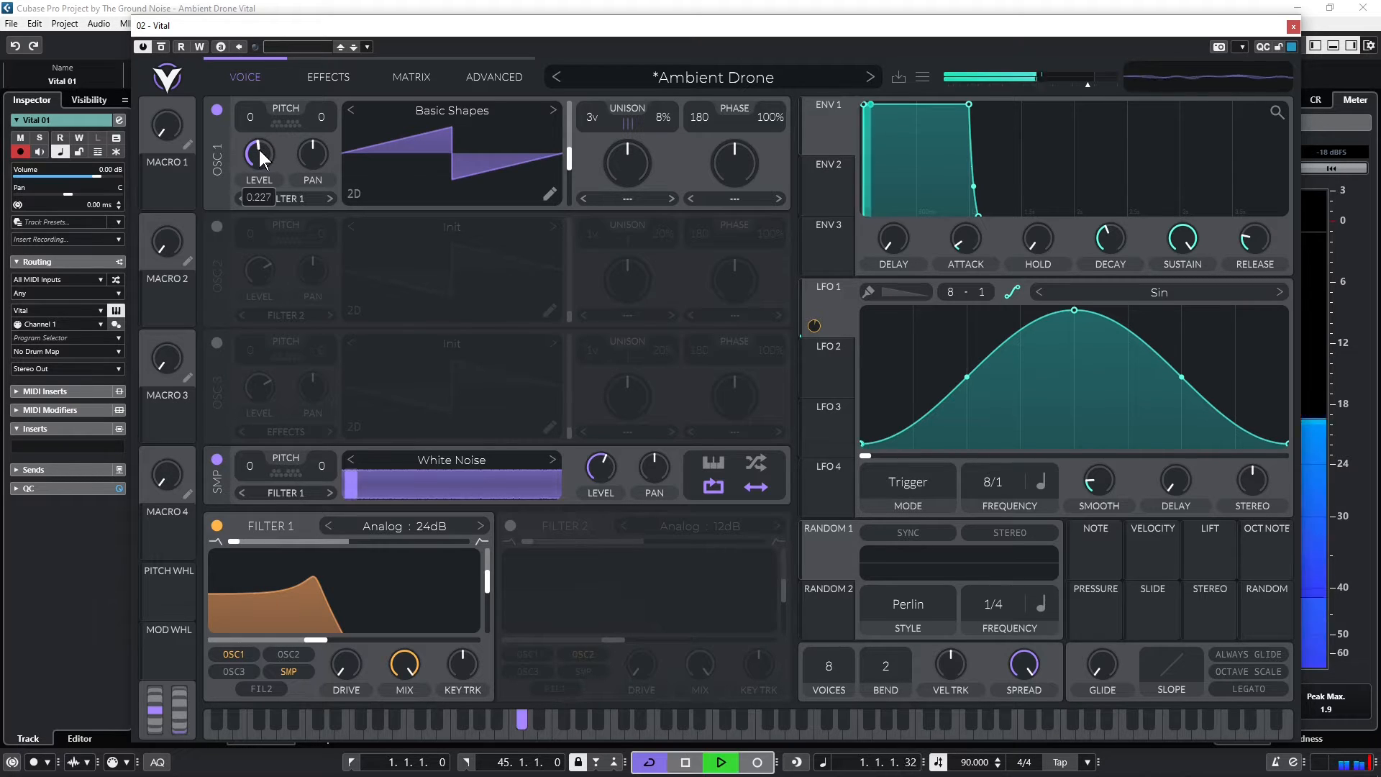
pyautogui.moveTo(259, 150)
pyautogui.mouseDown()
pyautogui.moveTo(244, 212)
pyautogui.moveTo(265, 141)
pyautogui.mouseUp()
pyautogui.press('space')
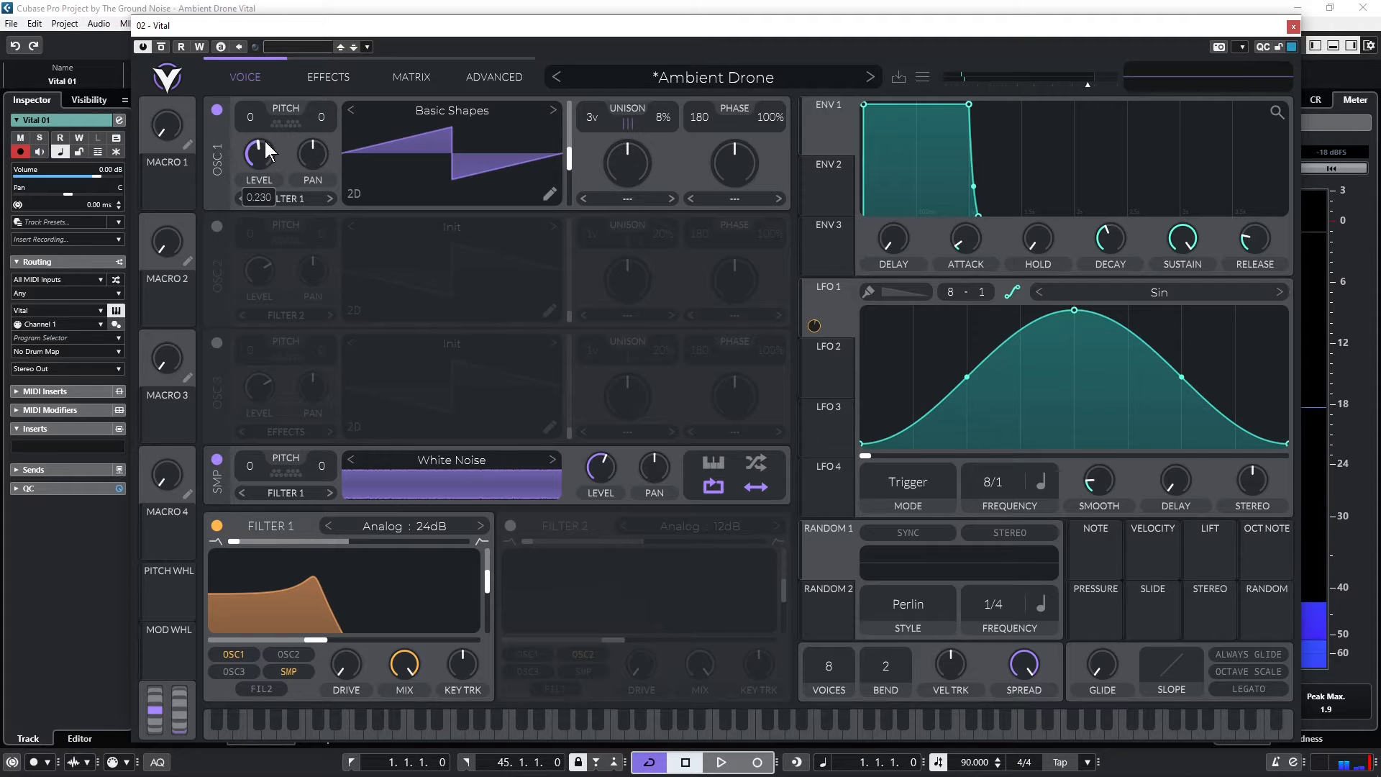
# Select LFO 2 and change its shape to the Square preset
pyautogui.click(843, 351)
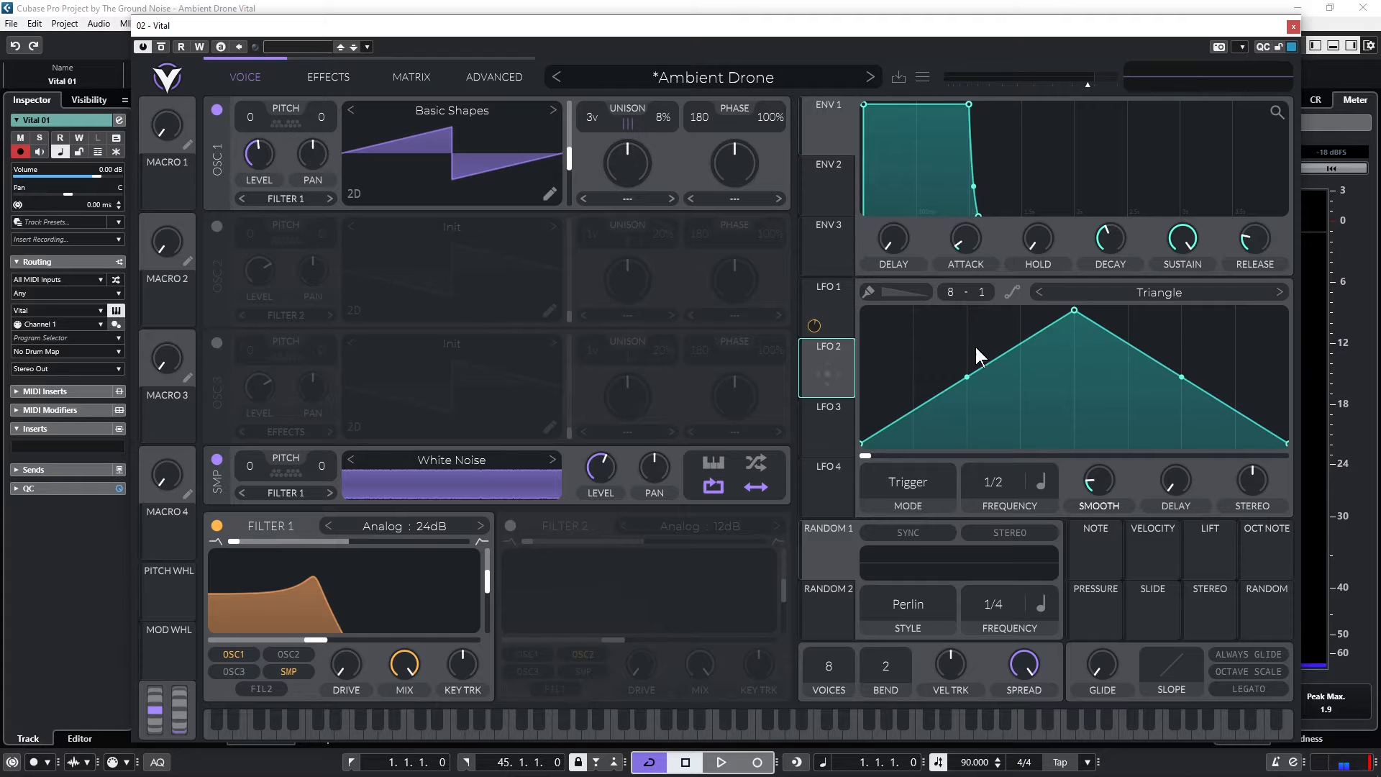
pyautogui.click(1279, 292)
pyautogui.click(1278, 292)
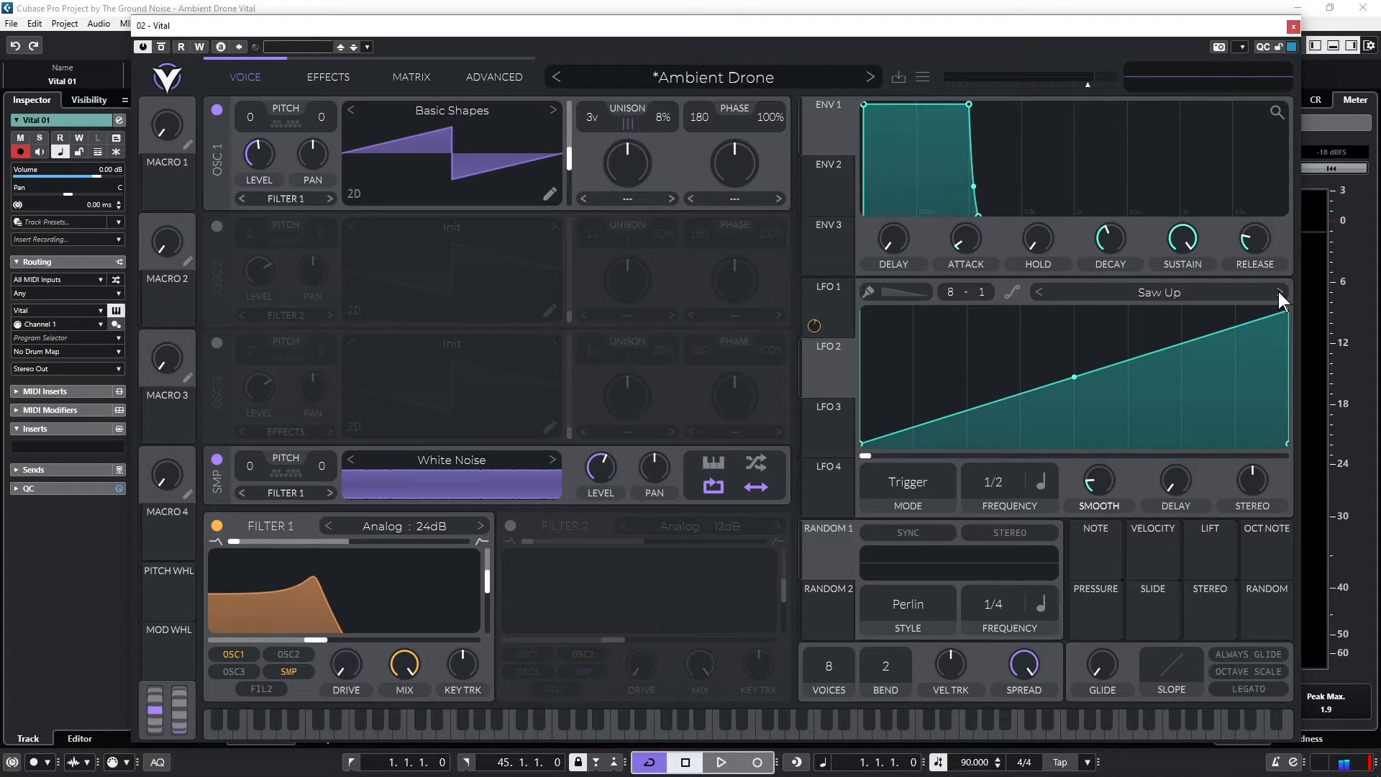
pyautogui.click(1278, 293)
pyautogui.click(1279, 292)
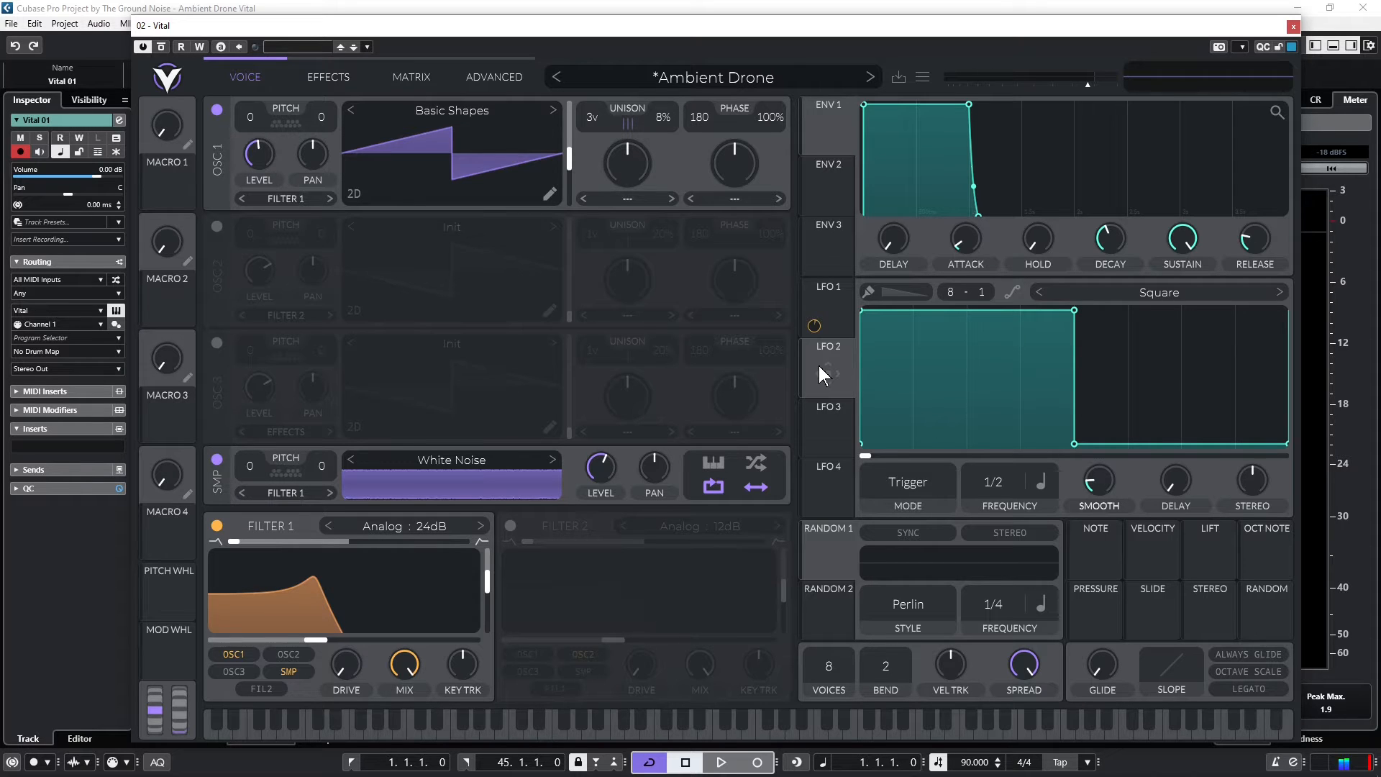
# Reshape LFO 2's square into two narrow full-height pulses, one in the first eighth and one just before the midpoint
pyautogui.moveTo(1074, 309); pyautogui.dragTo(899, 455)
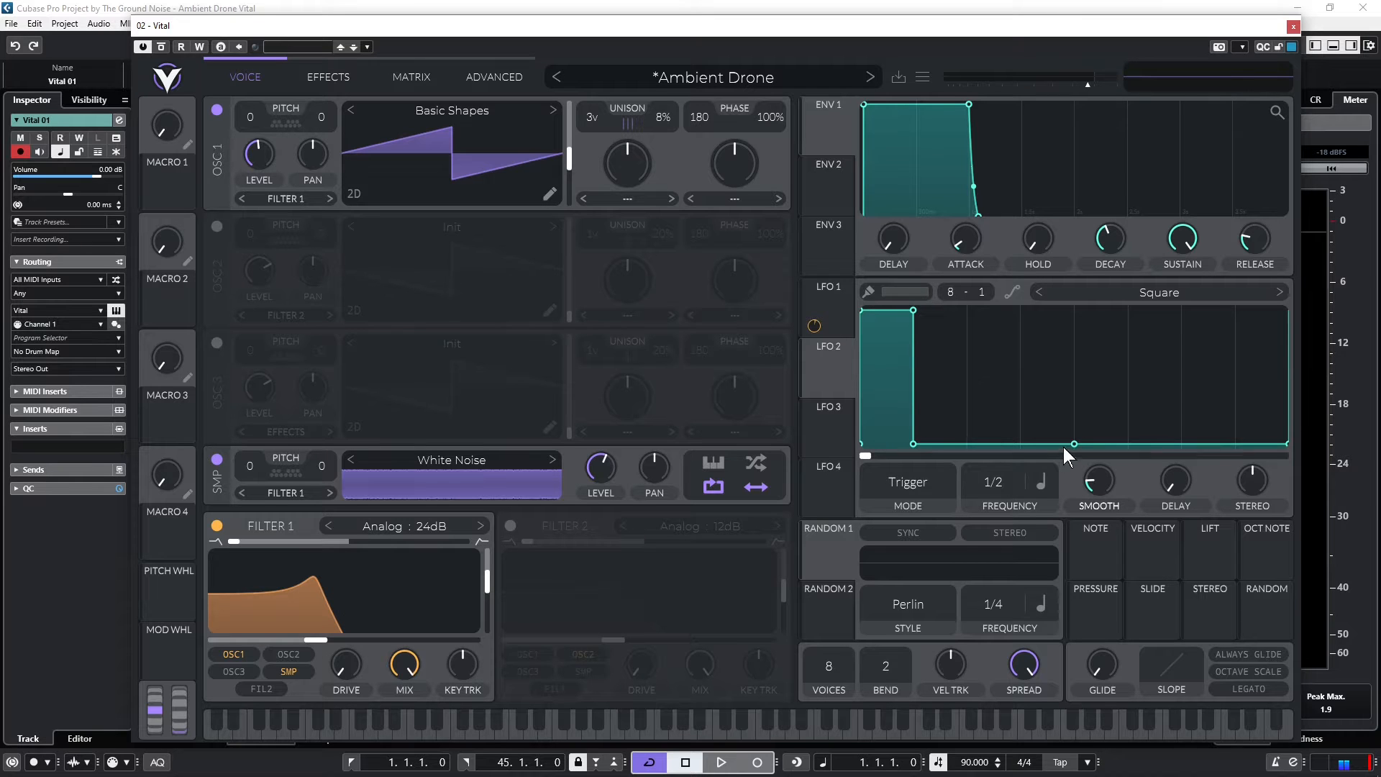
pyautogui.doubleClick(1005, 439)
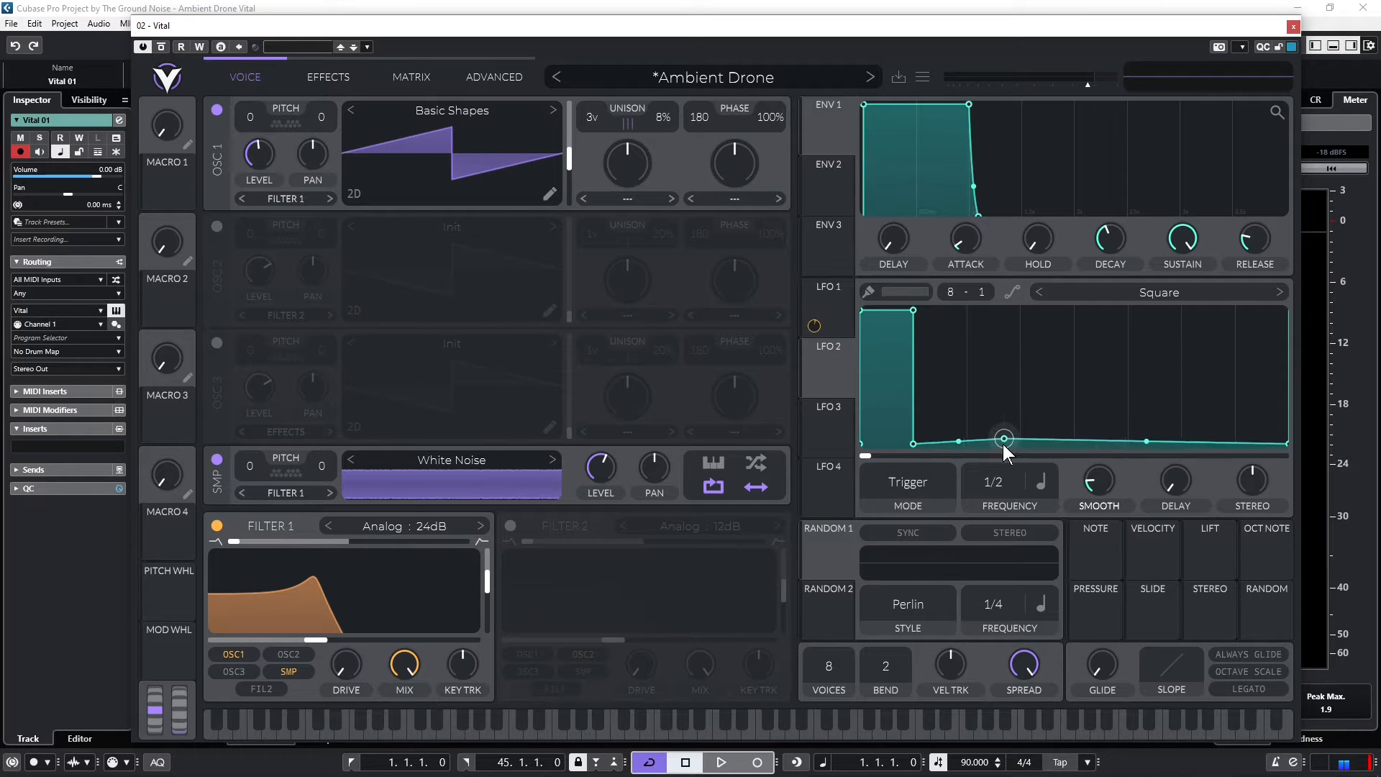
pyautogui.doubleClick(1005, 439)
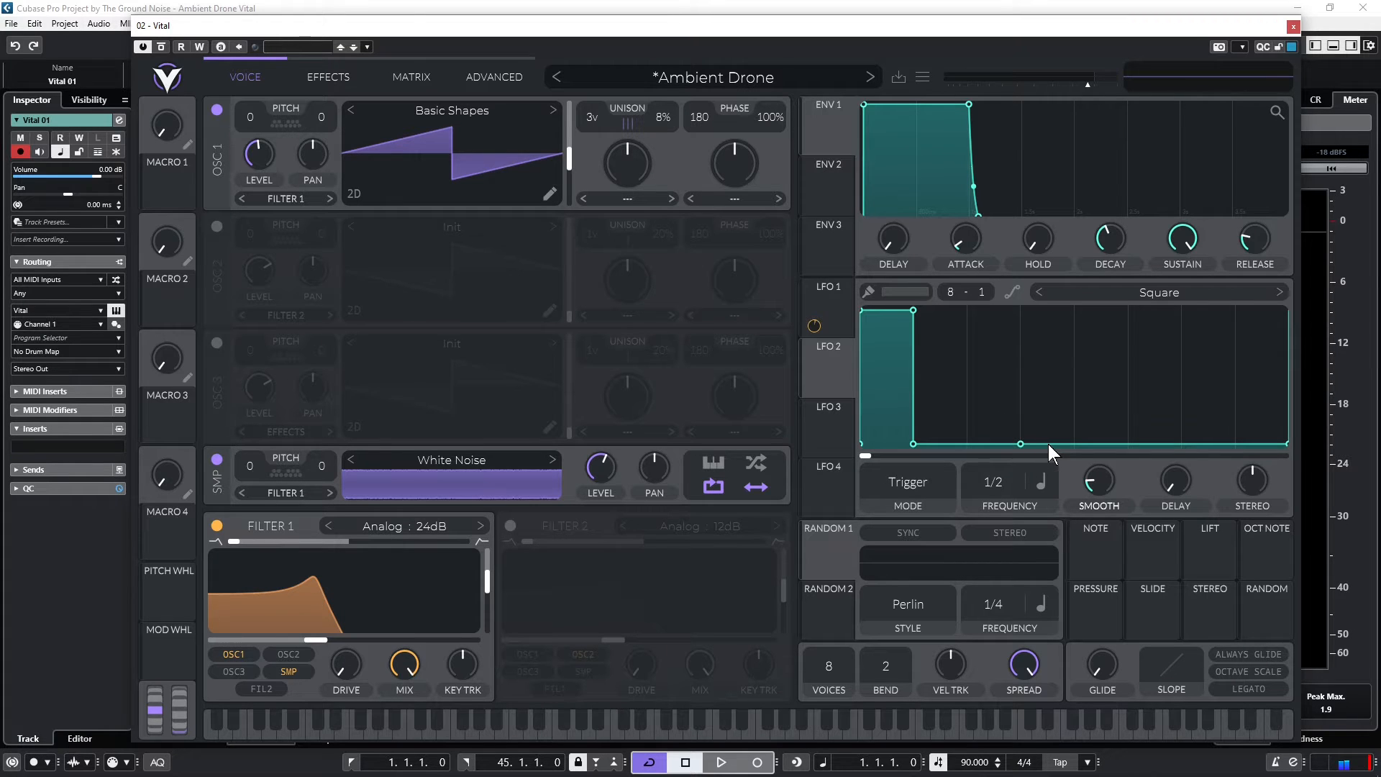
pyautogui.moveTo(1048, 444); pyautogui.dragTo(1013, 301)
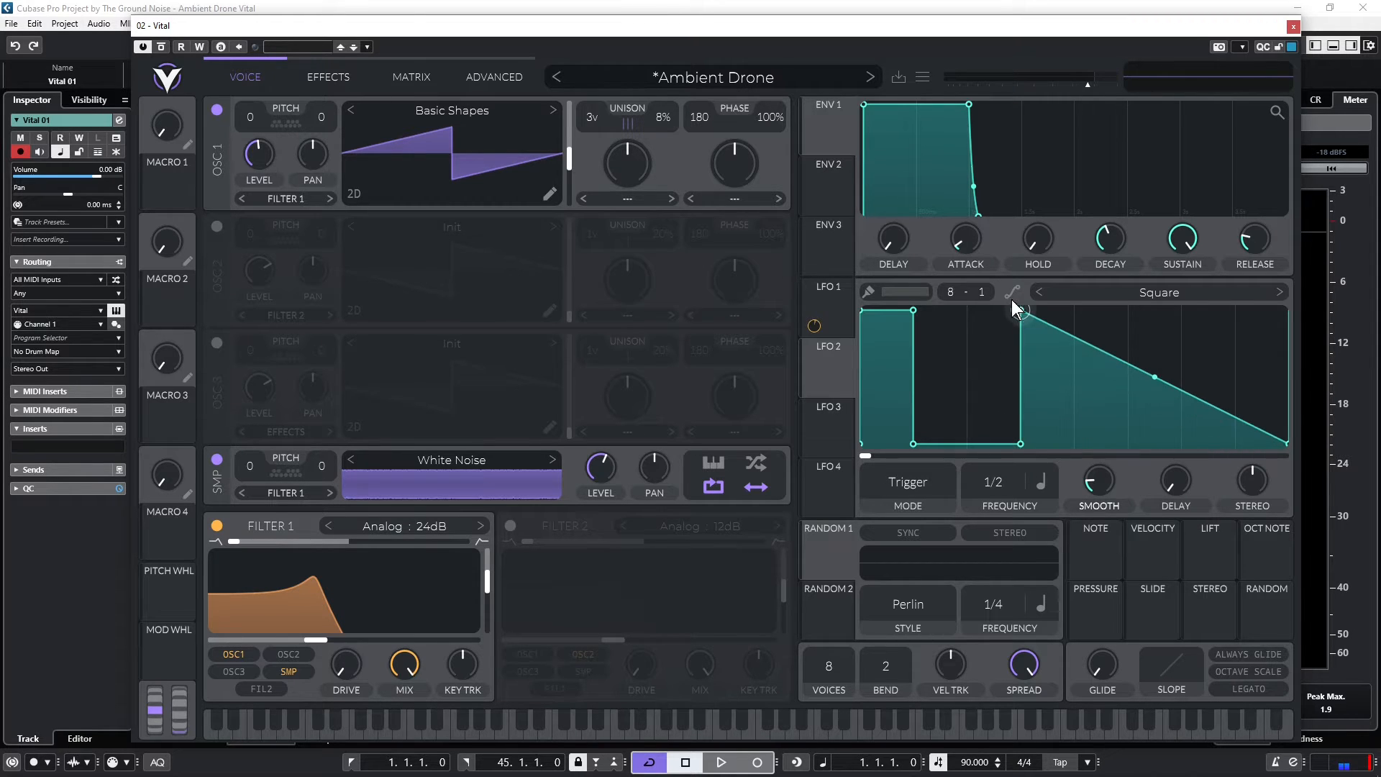
pyautogui.doubleClick(1082, 340)
pyautogui.moveTo(1082, 340); pyautogui.dragTo(1062, 465)
pyautogui.doubleClick(1100, 328)
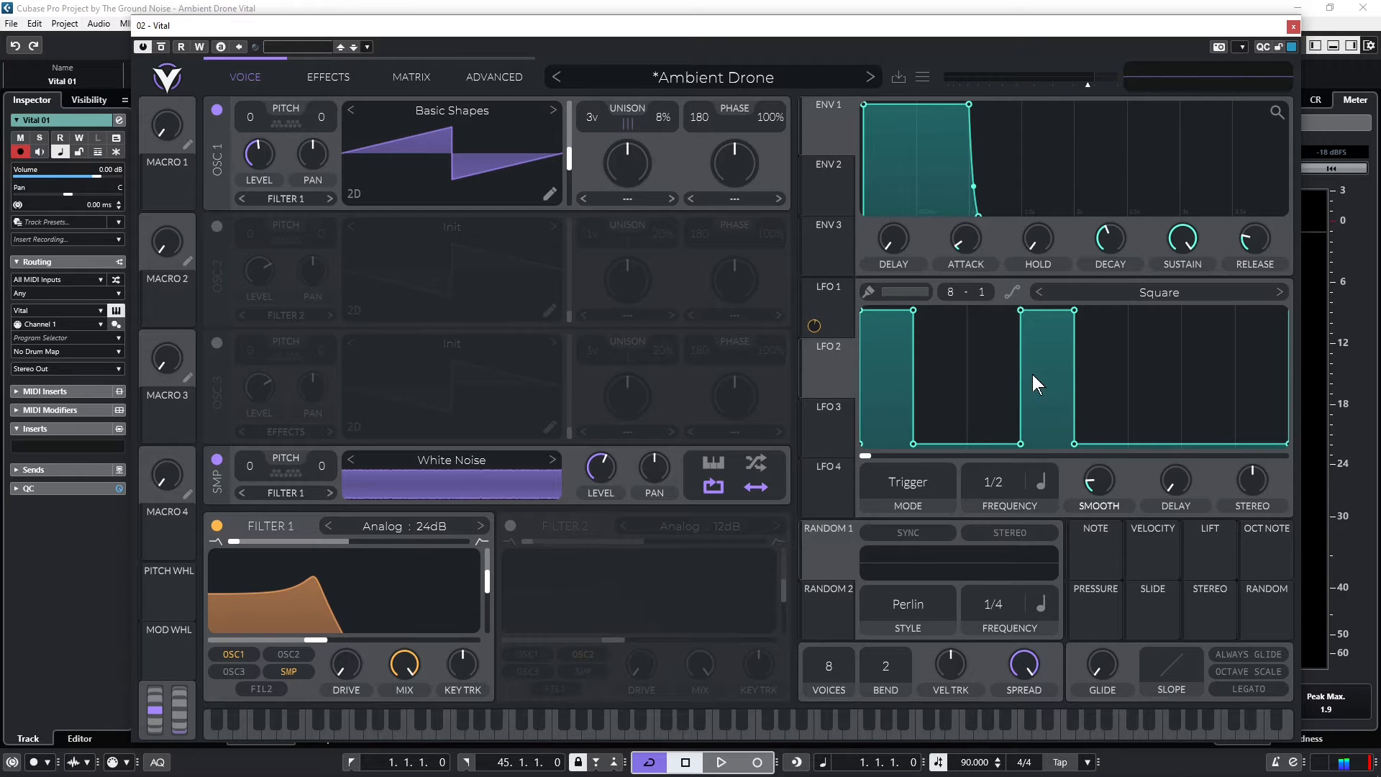
# Assign LFO 2 to oscillator 1's level and set its frequency to 1/2 Tempo Dotted during playback
pyautogui.moveTo(826, 370); pyautogui.dragTo(252, 160)
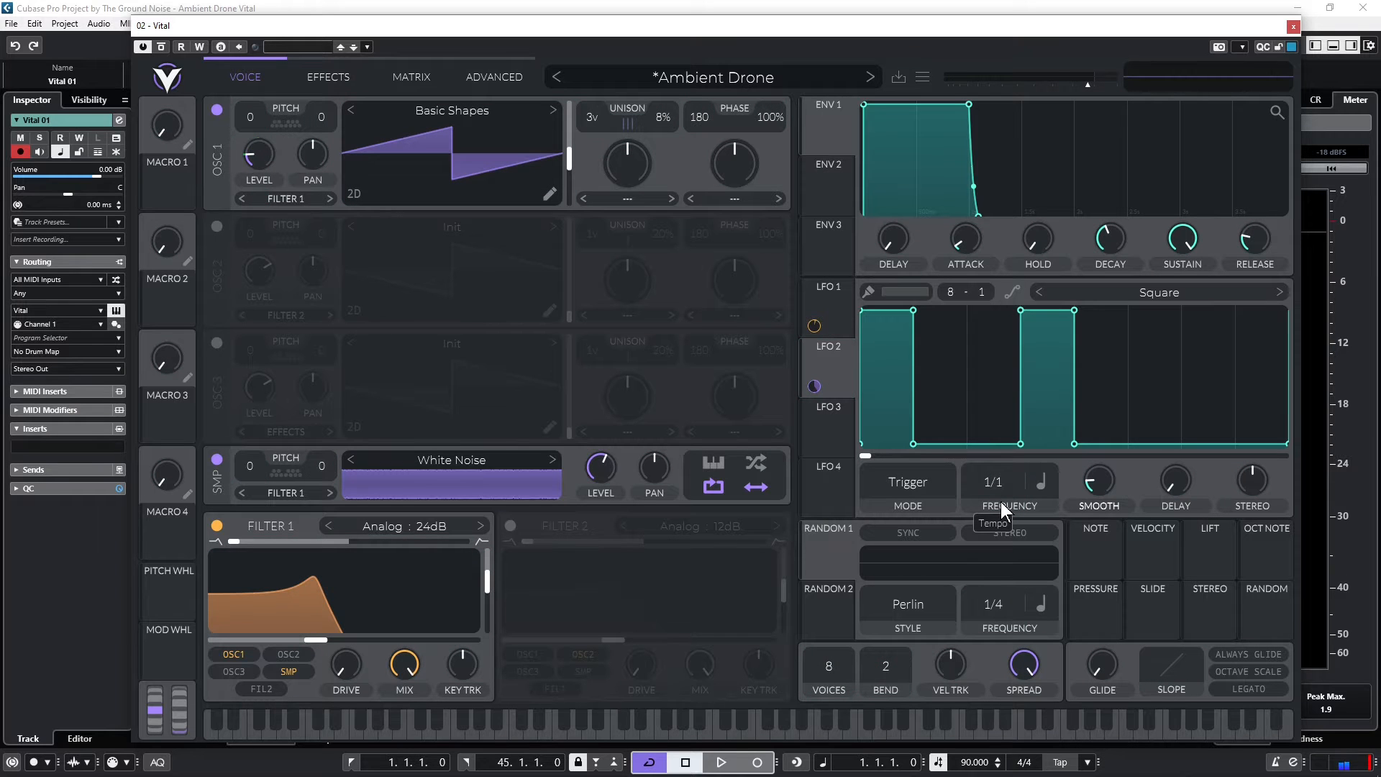
pyautogui.press('space')
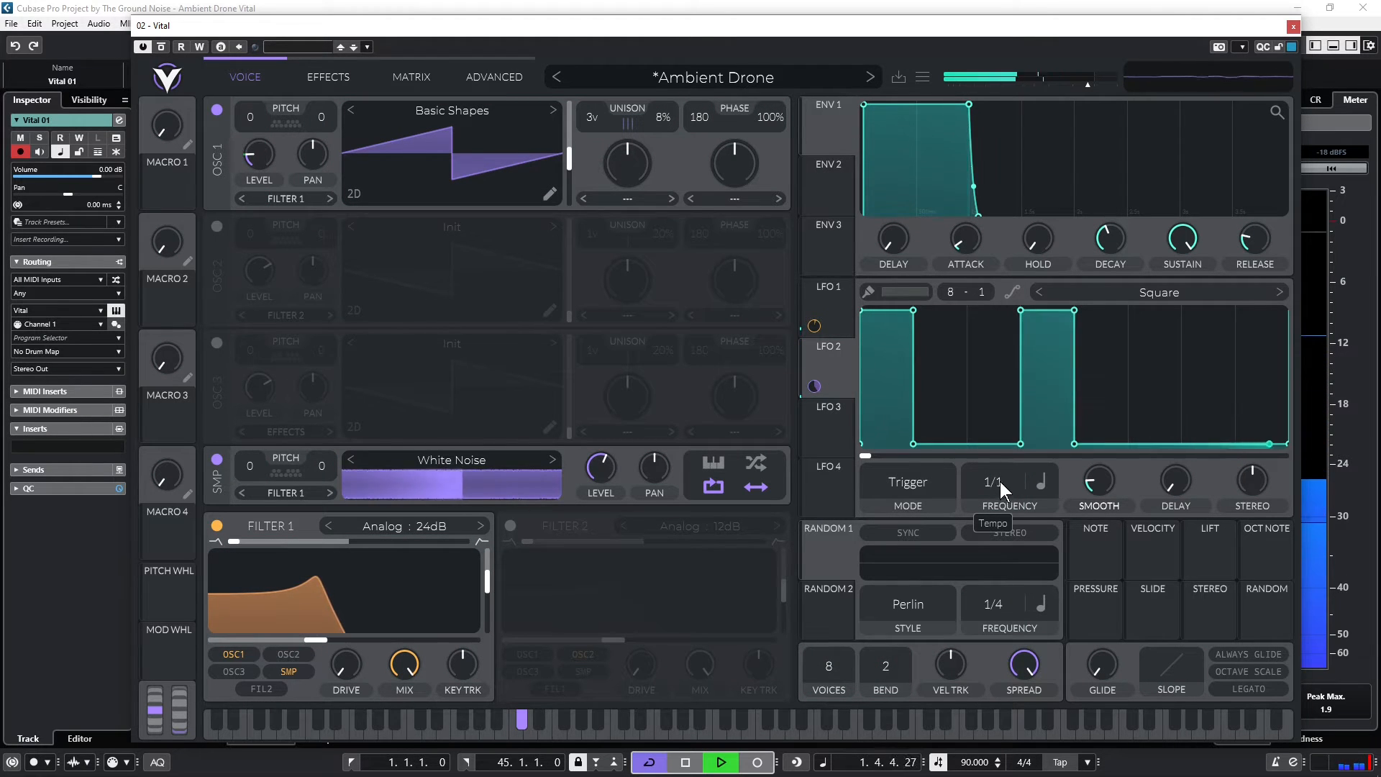
pyautogui.moveTo(1001, 481); pyautogui.dragTo(1002, 476)
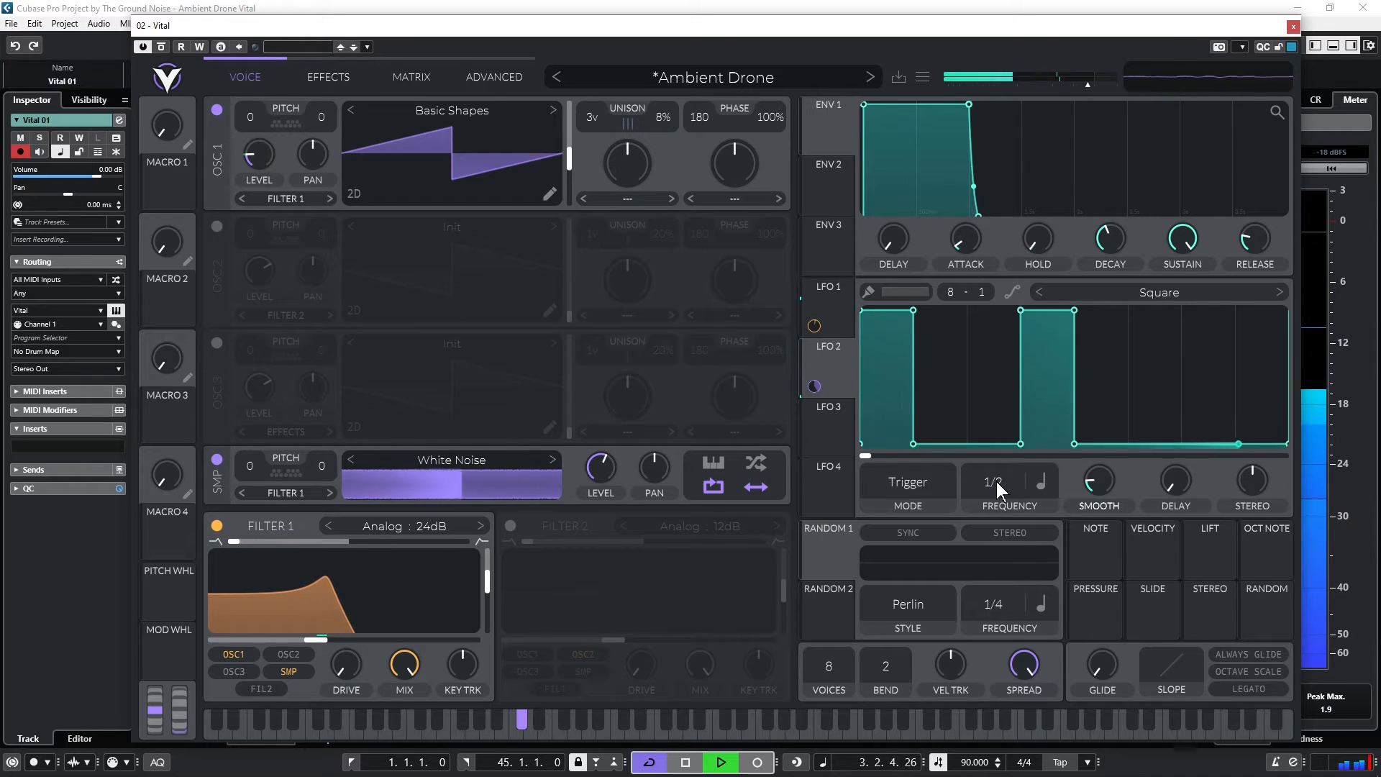
pyautogui.click(1040, 487)
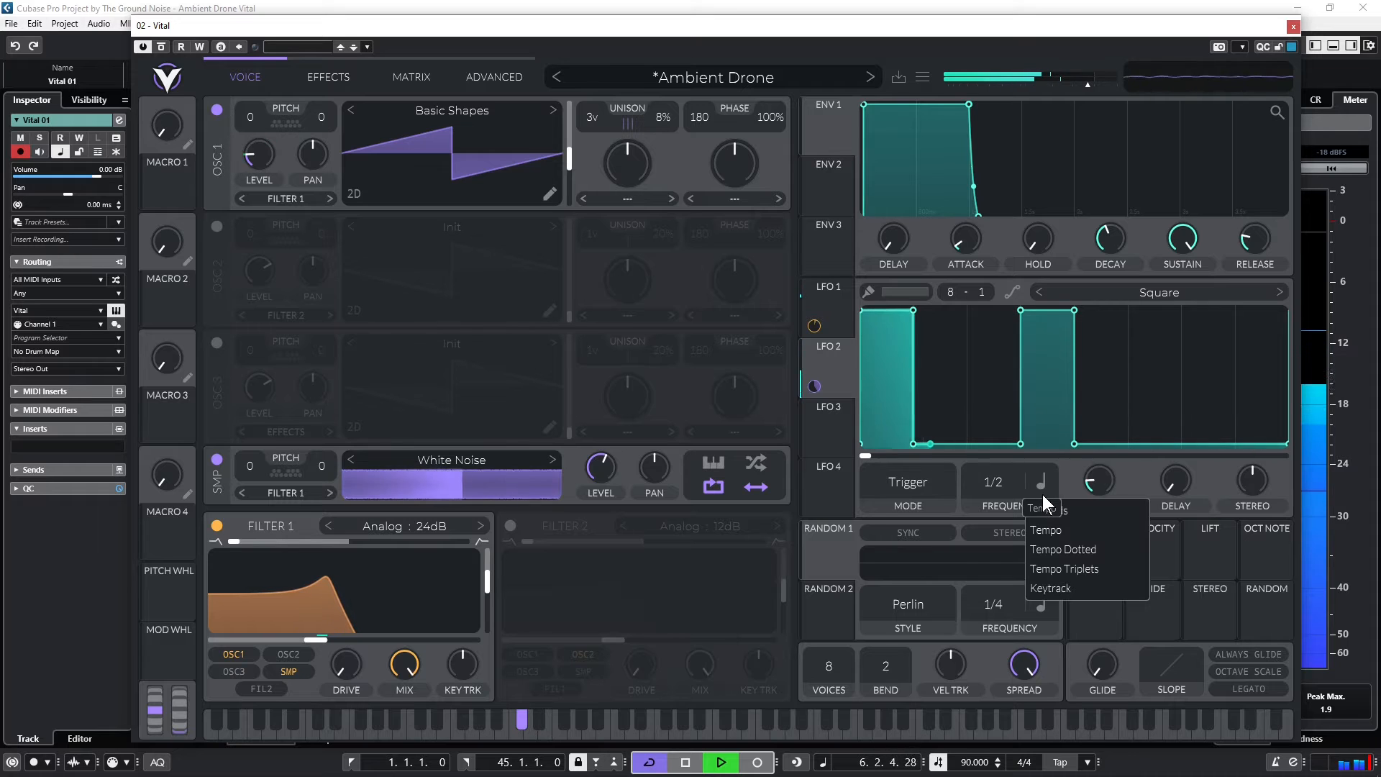
pyautogui.click(1066, 549)
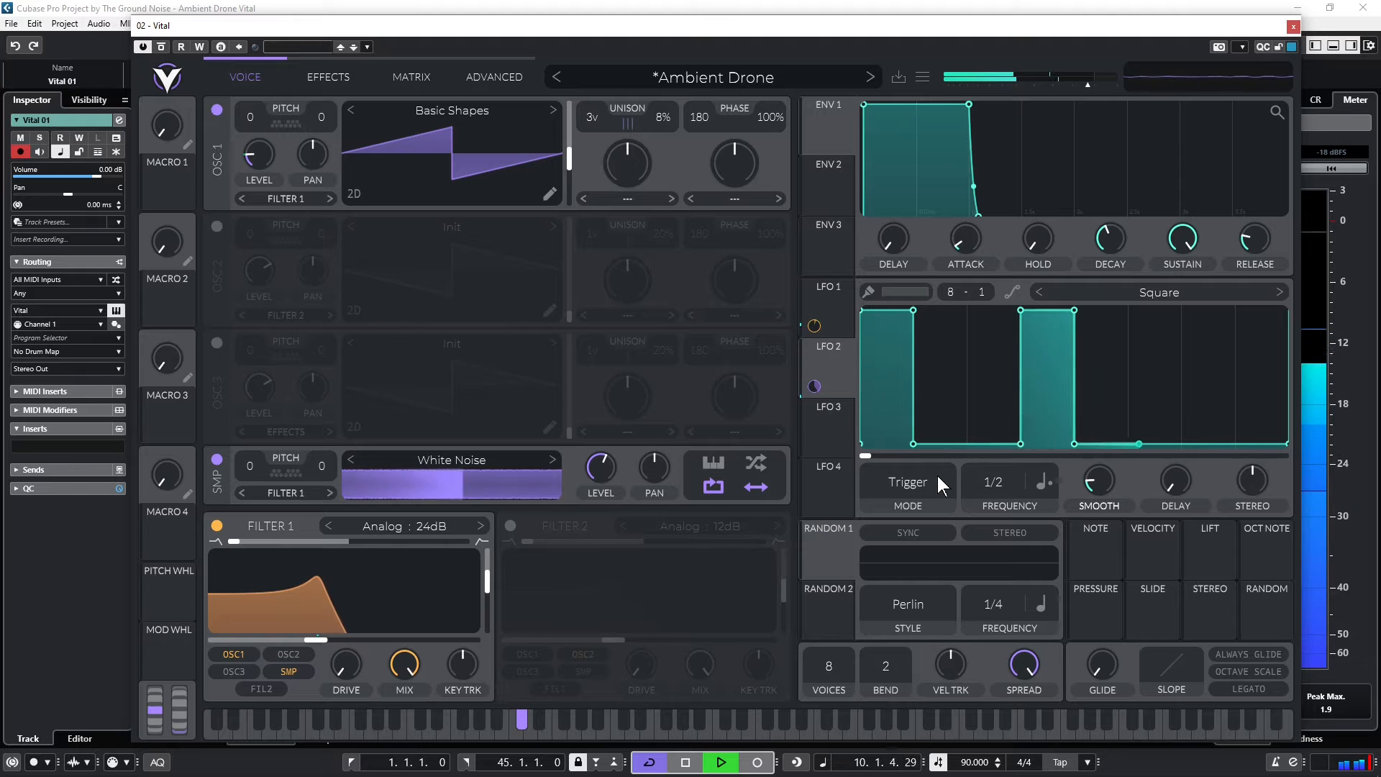
pyautogui.press('space')
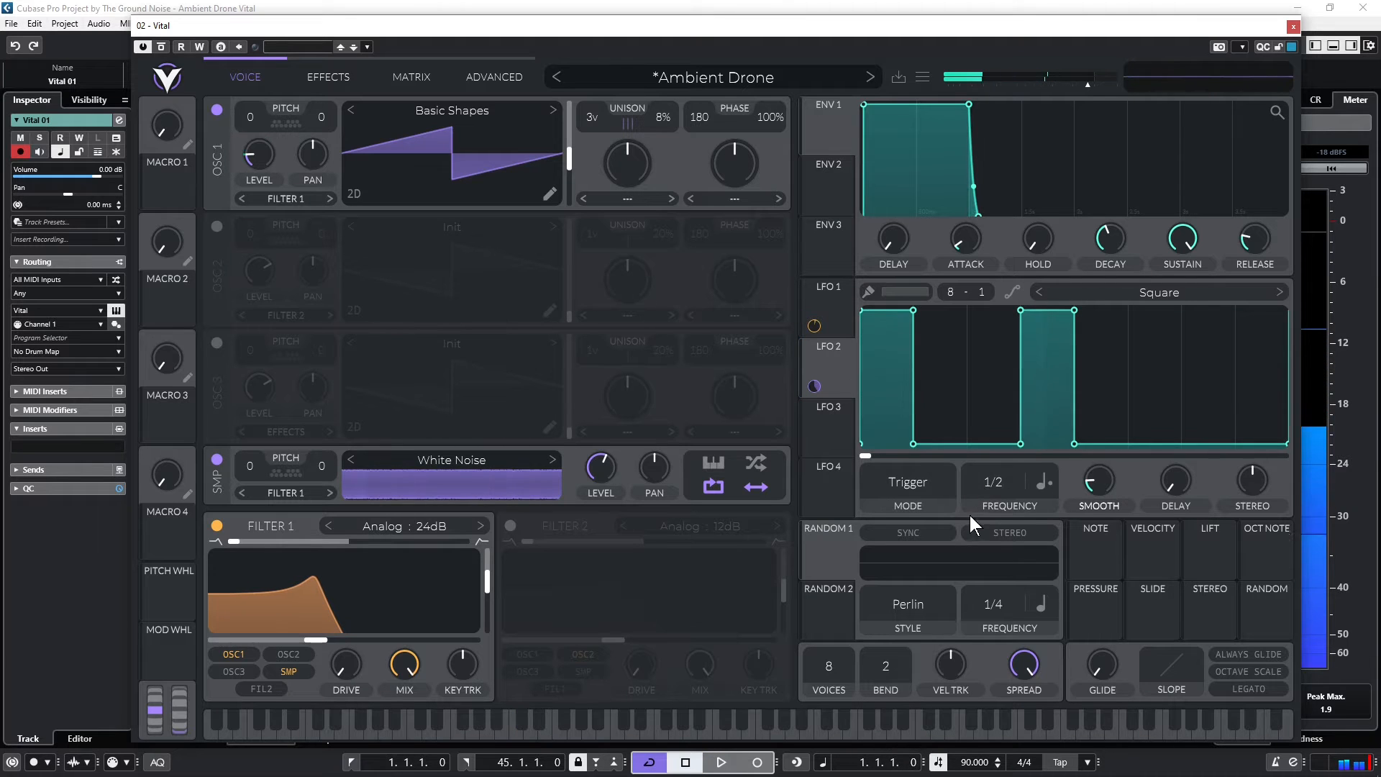
# Adjust LFO 2's modulation amount on oscillator 1's level during playback and move oscillator 1's wavetable to its triangle frame
pyautogui.press('space')
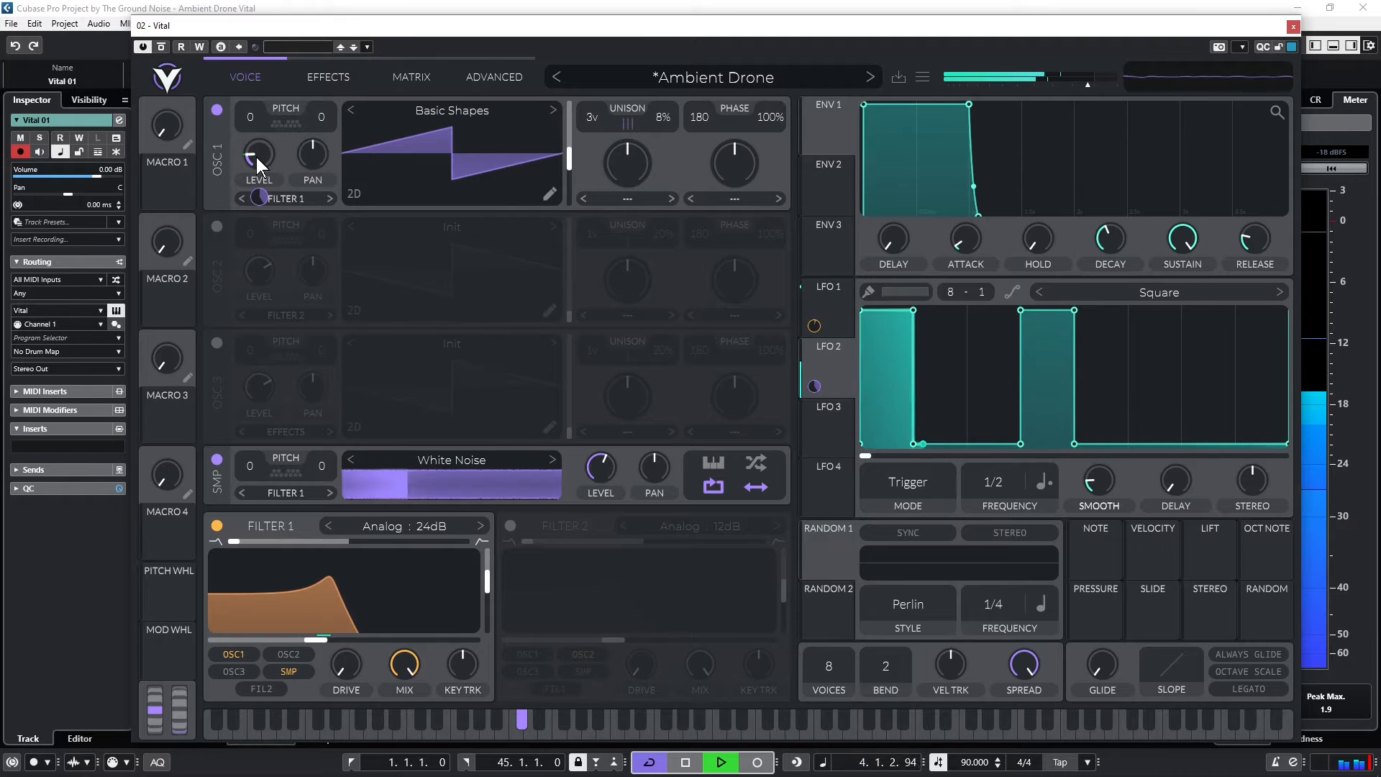
pyautogui.moveTo(255, 156)
pyautogui.moveTo(256, 156); pyautogui.dragTo(259, 211)
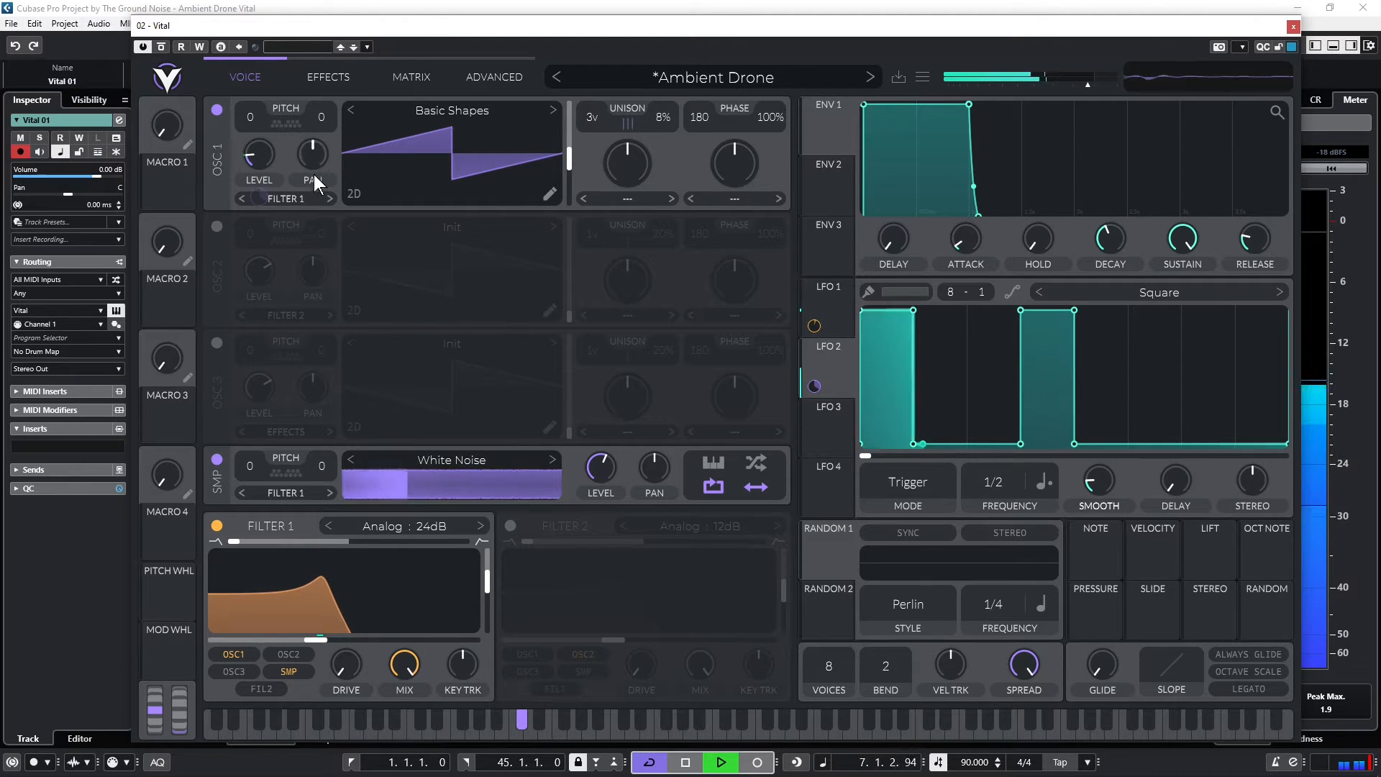
pyautogui.press('space')
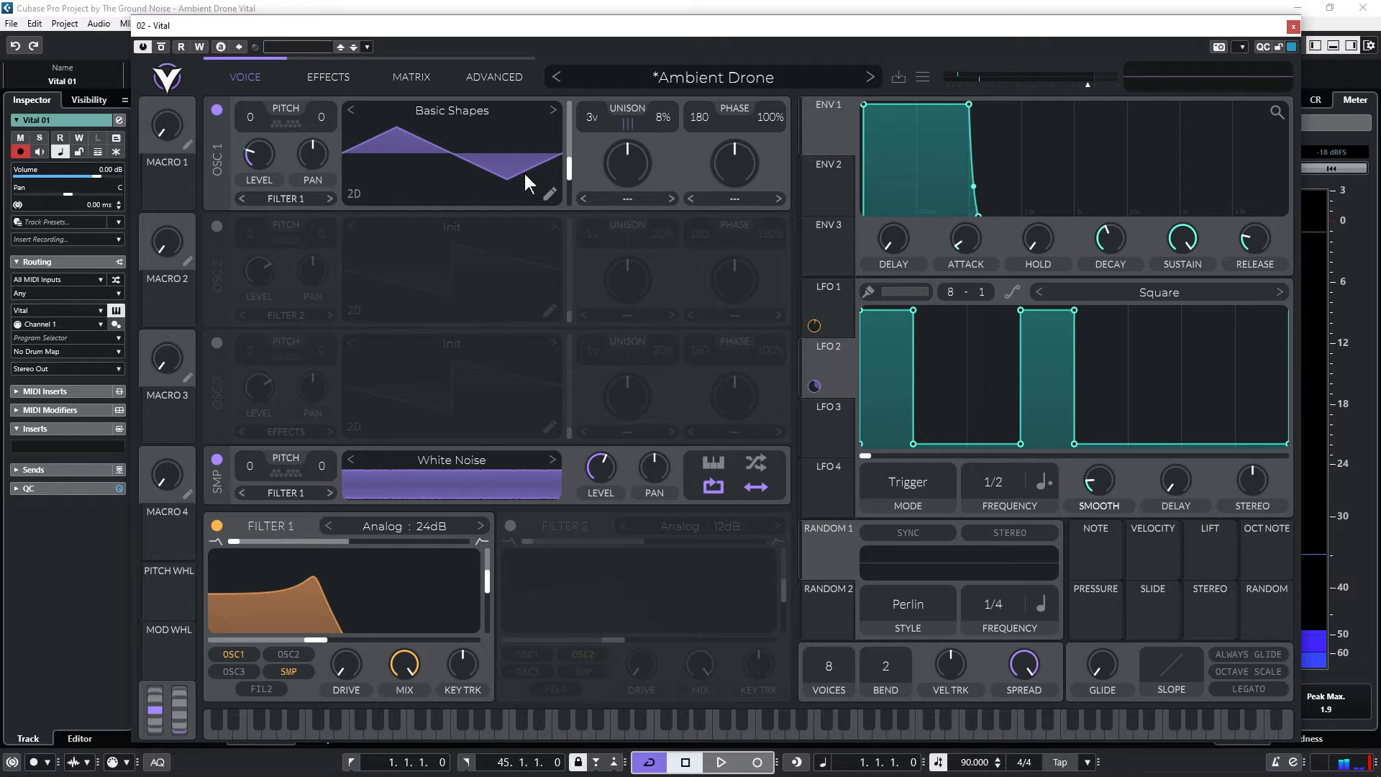
pyautogui.press('space')
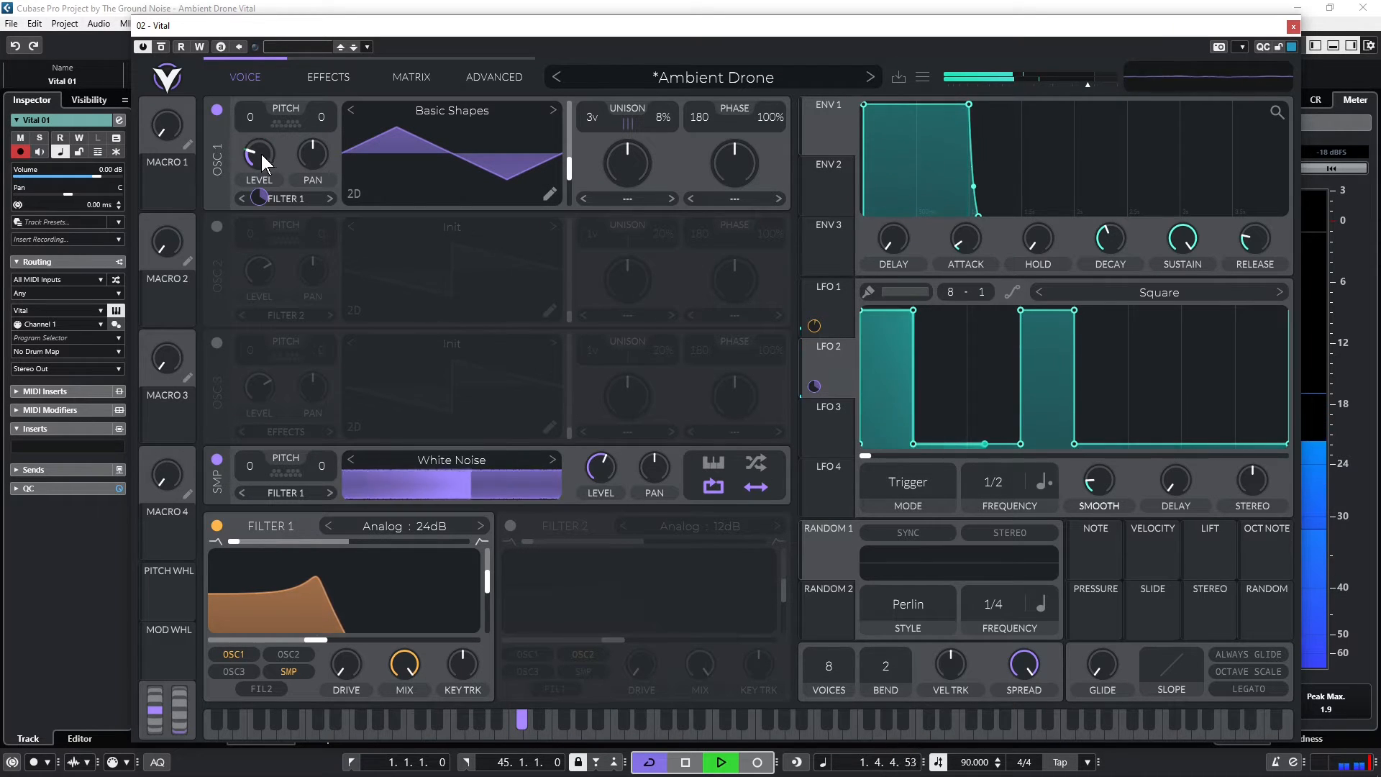
pyautogui.moveTo(259, 157)
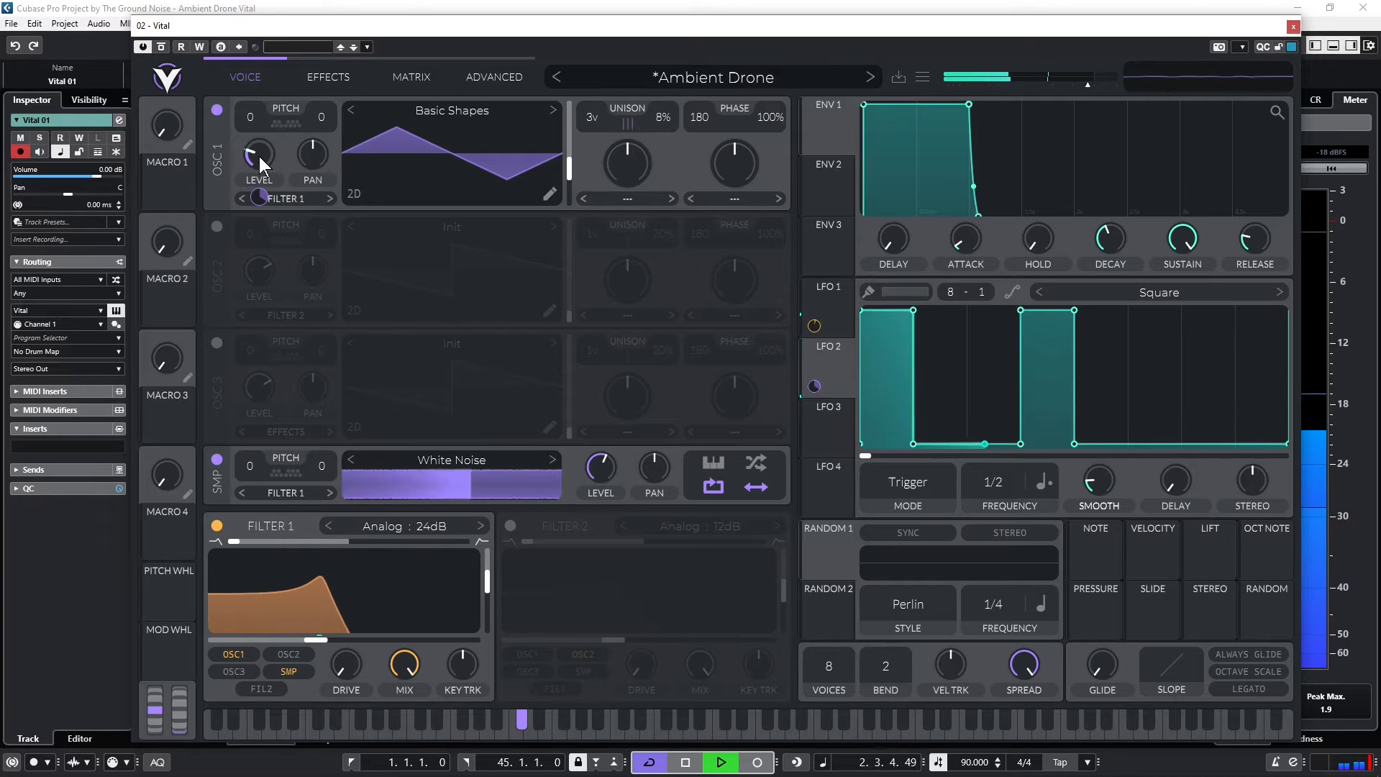
pyautogui.moveTo(263, 193)
pyautogui.mouseDown()
pyautogui.moveTo(264, 213)
pyautogui.moveTo(261, 196)
pyautogui.mouseUp()
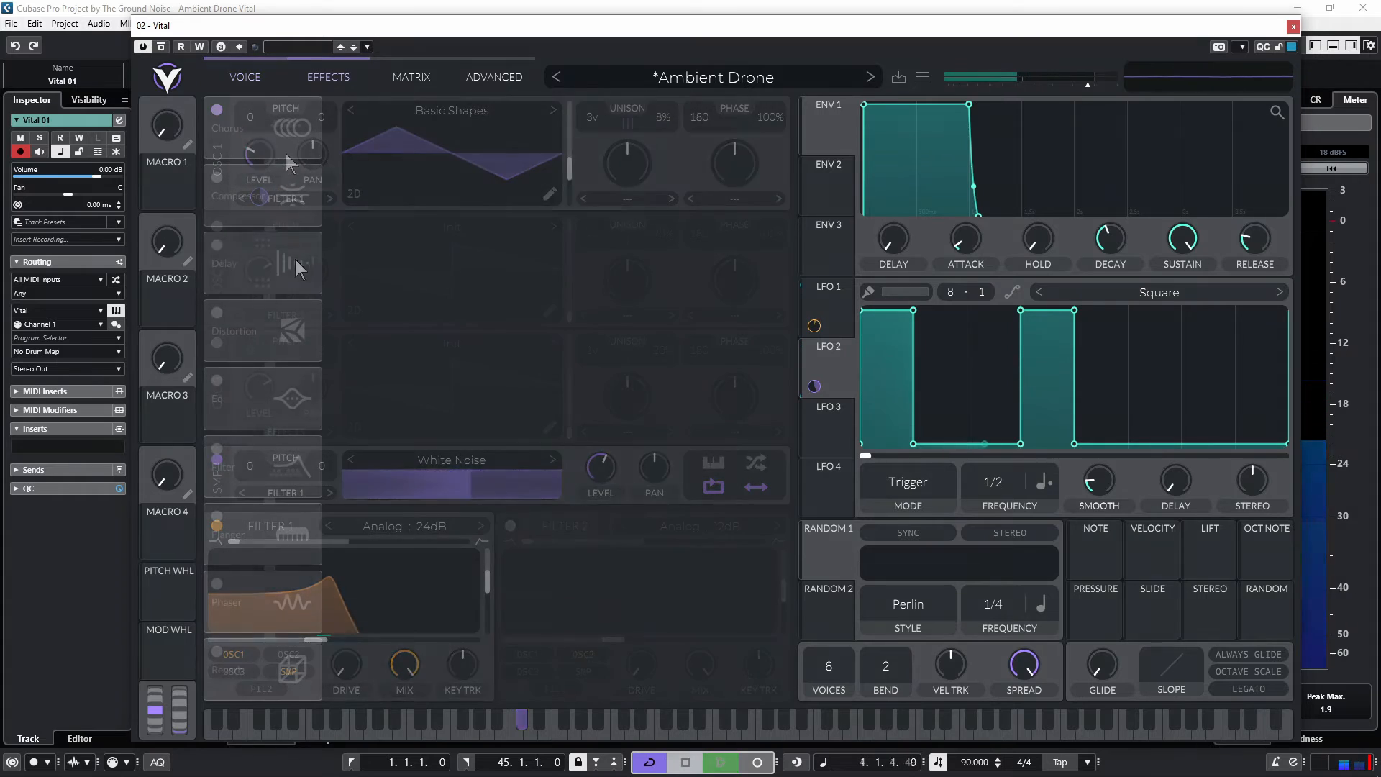
# Enable the Delay effect in Stereo mode with frequencies of 1/4 and dotted 1/8
pyautogui.click(218, 245)
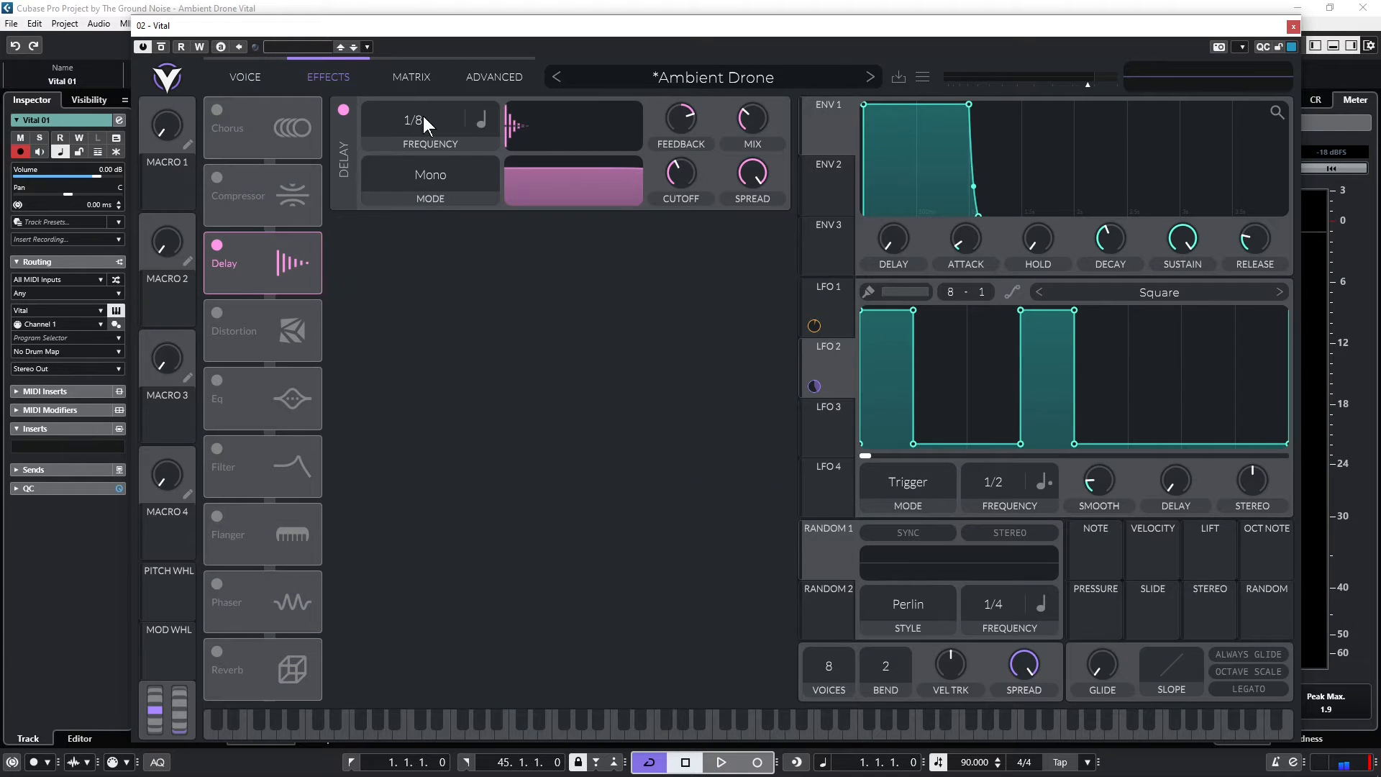
pyautogui.click(458, 180)
pyautogui.click(383, 241)
pyautogui.moveTo(389, 119); pyautogui.dragTo(383, 156)
pyautogui.click(486, 121)
pyautogui.click(501, 183)
# Raise the delay's mix and fine-tune its feedback during playback
pyautogui.press('space')
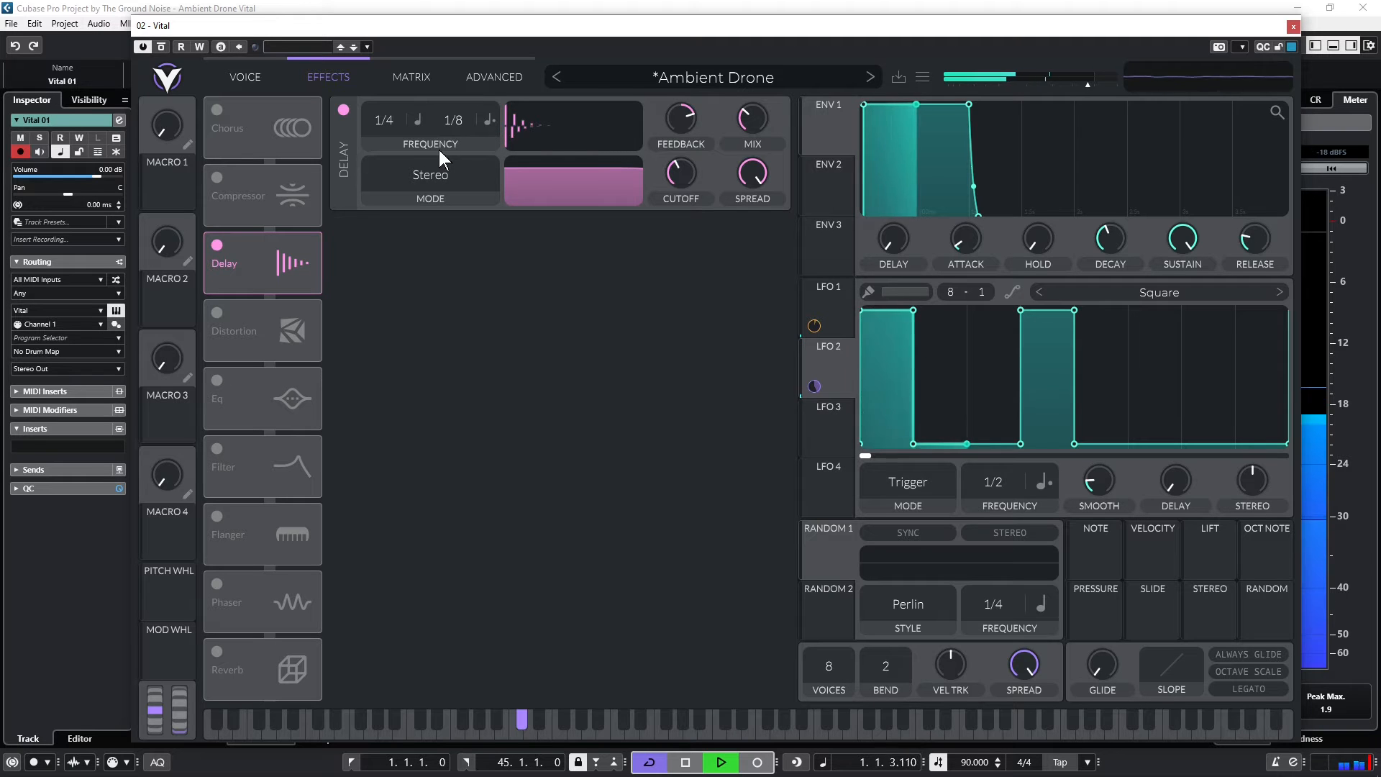
pyautogui.moveTo(737, 125); pyautogui.dragTo(768, 93)
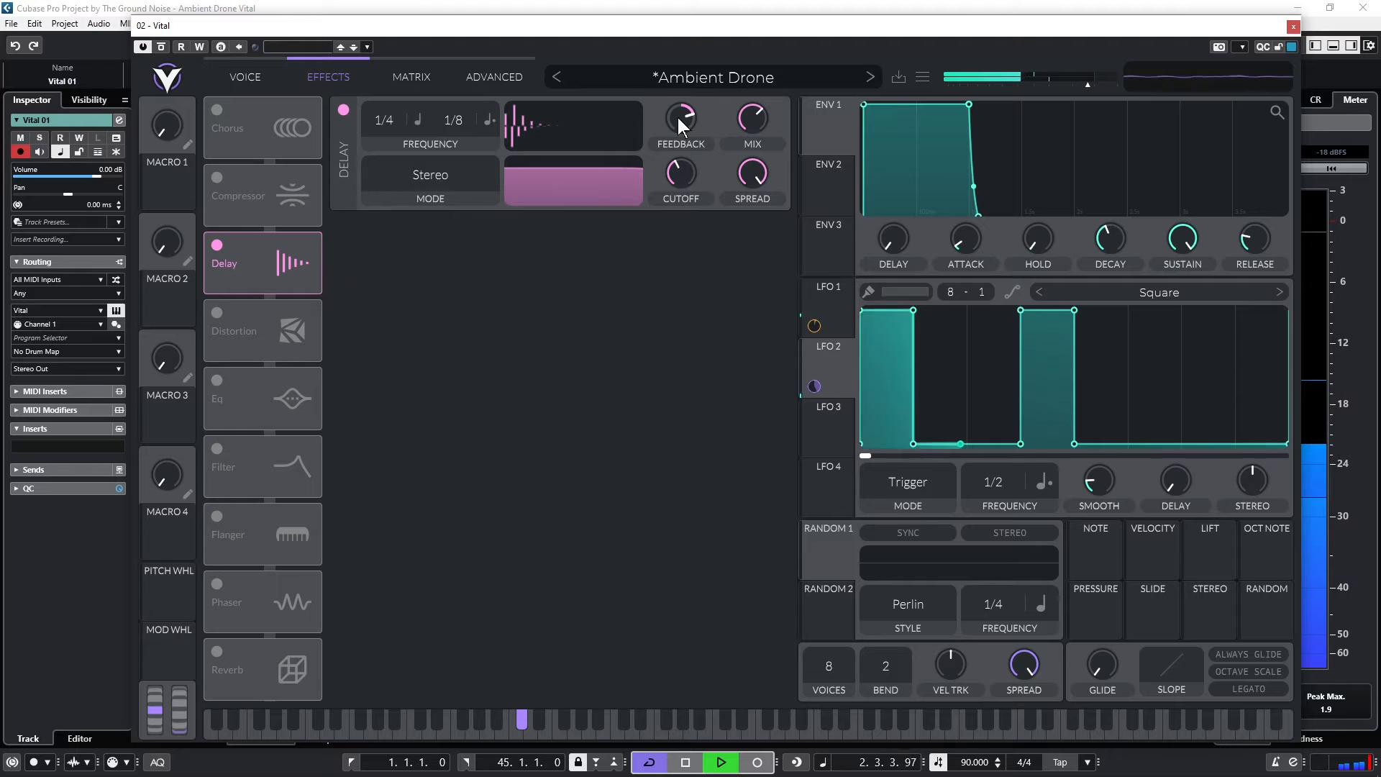
pyautogui.moveTo(679, 115)
pyautogui.moveTo(679, 114); pyautogui.dragTo(683, 109)
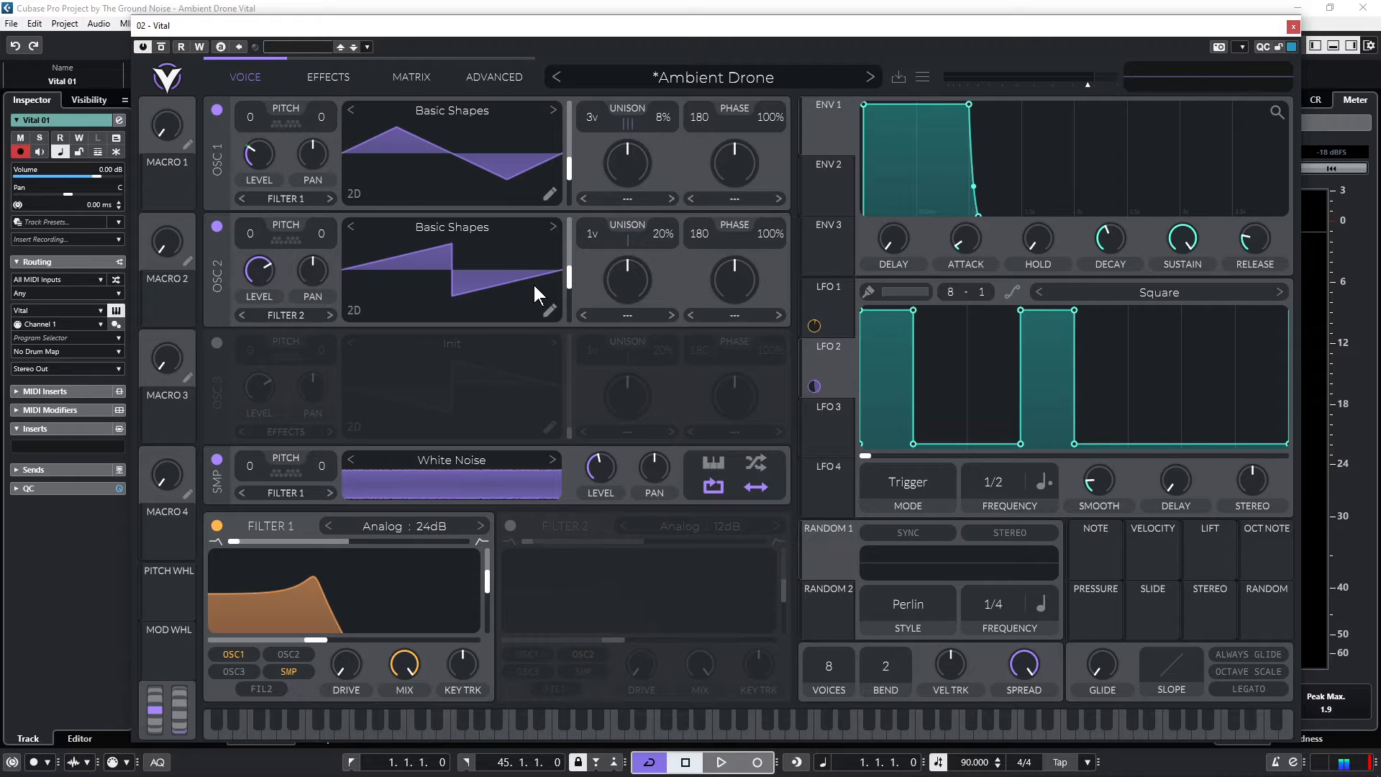
# Set oscillator 2's transpose snap to the minor pentatonic notes C, D#, F, G and A#
pyautogui.click(292, 240)
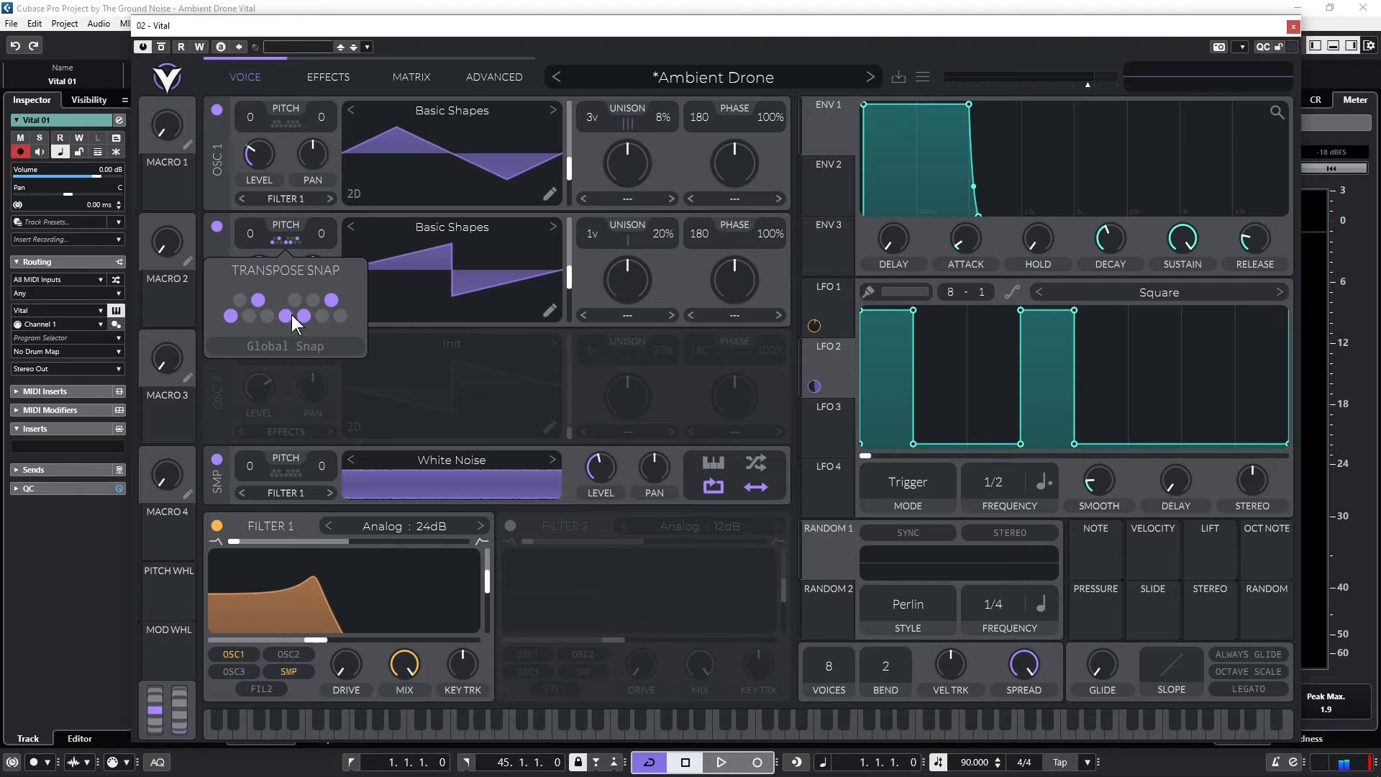
pyautogui.click(184, 321)
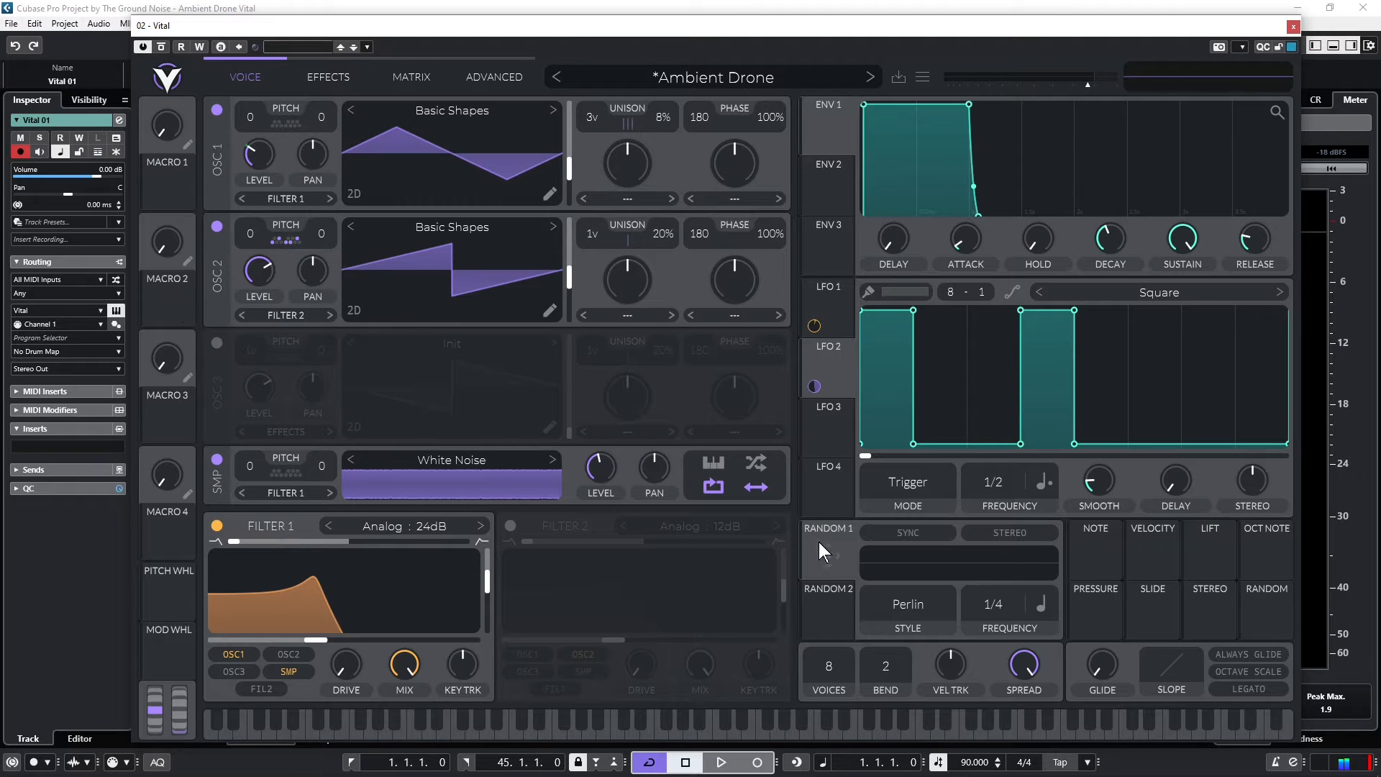
# Set Random 1 to the Sample & Hold style with a frequency of 1/1 Tempo Dotted
pyautogui.click(901, 605)
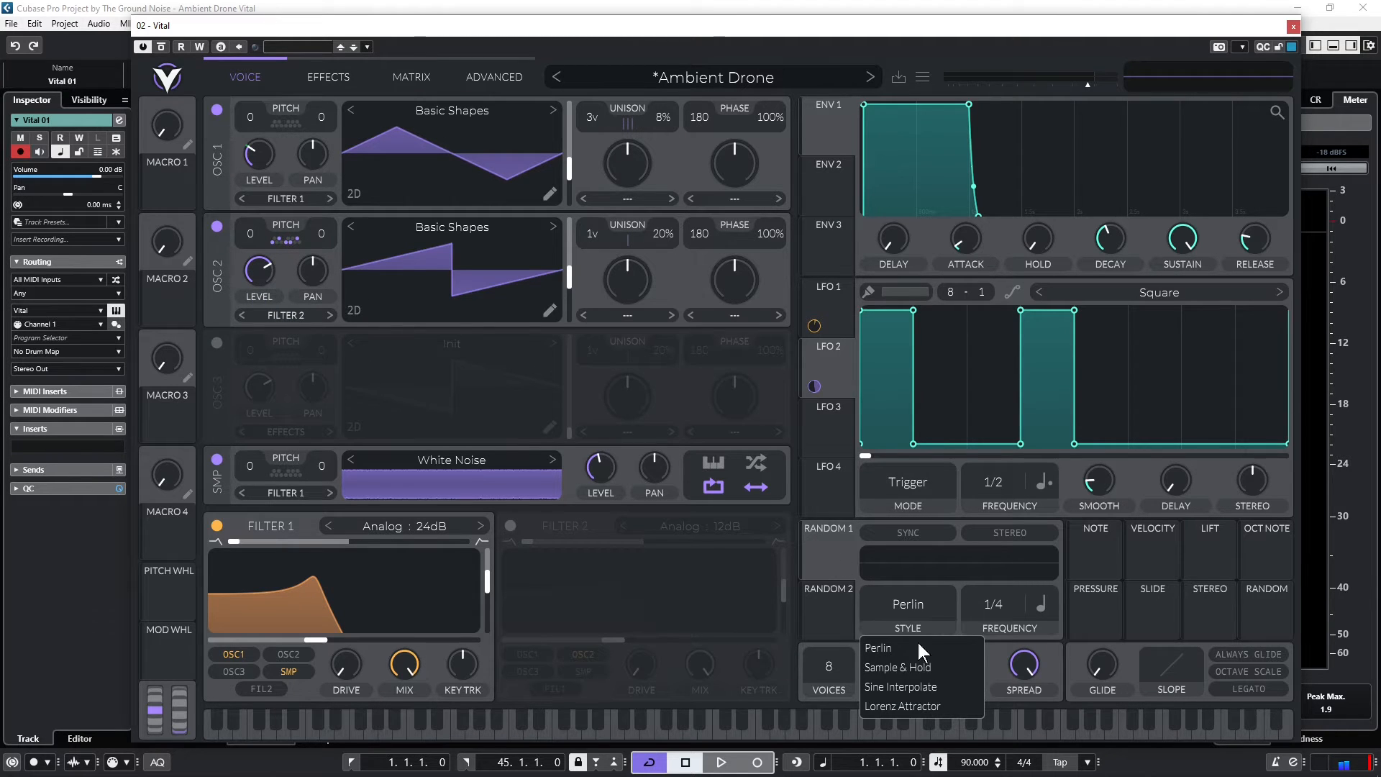
pyautogui.click(918, 661)
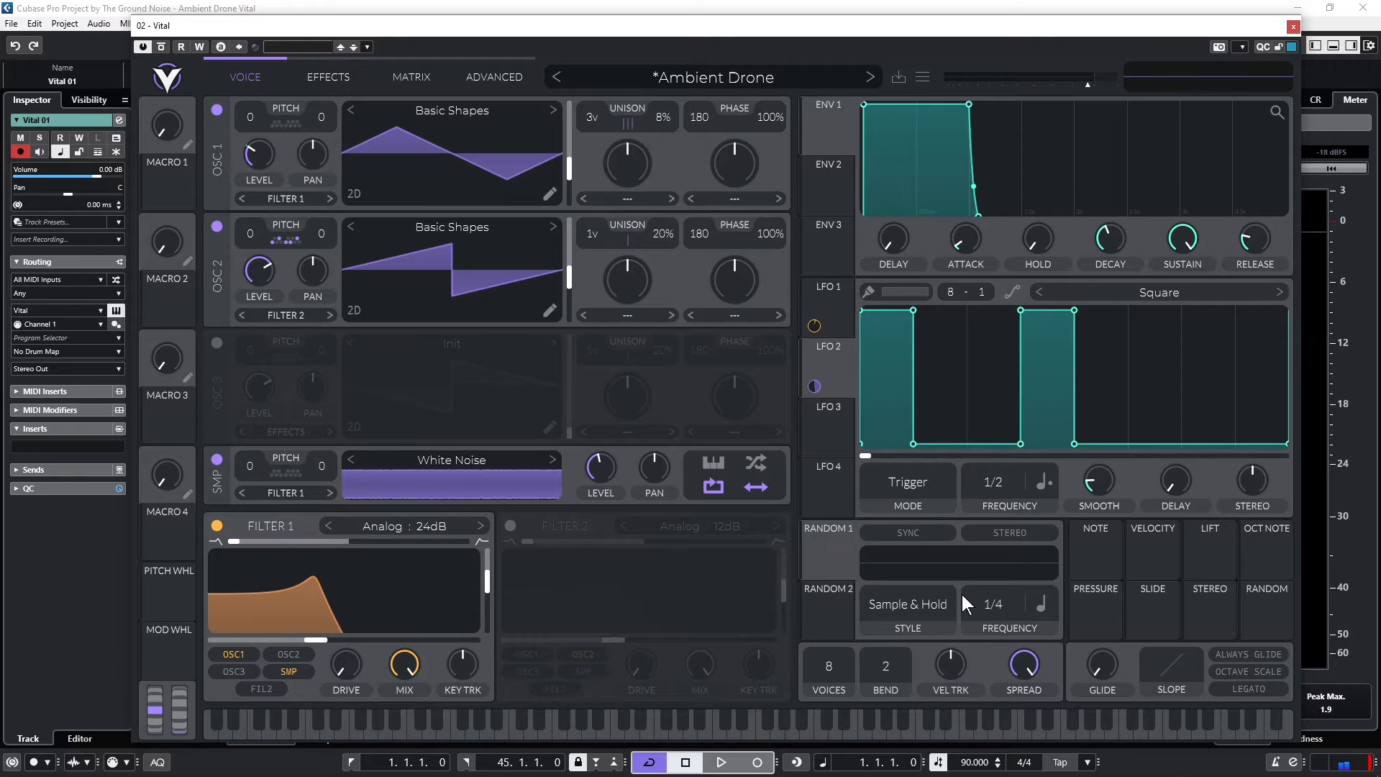
pyautogui.moveTo(999, 603); pyautogui.dragTo(988, 681)
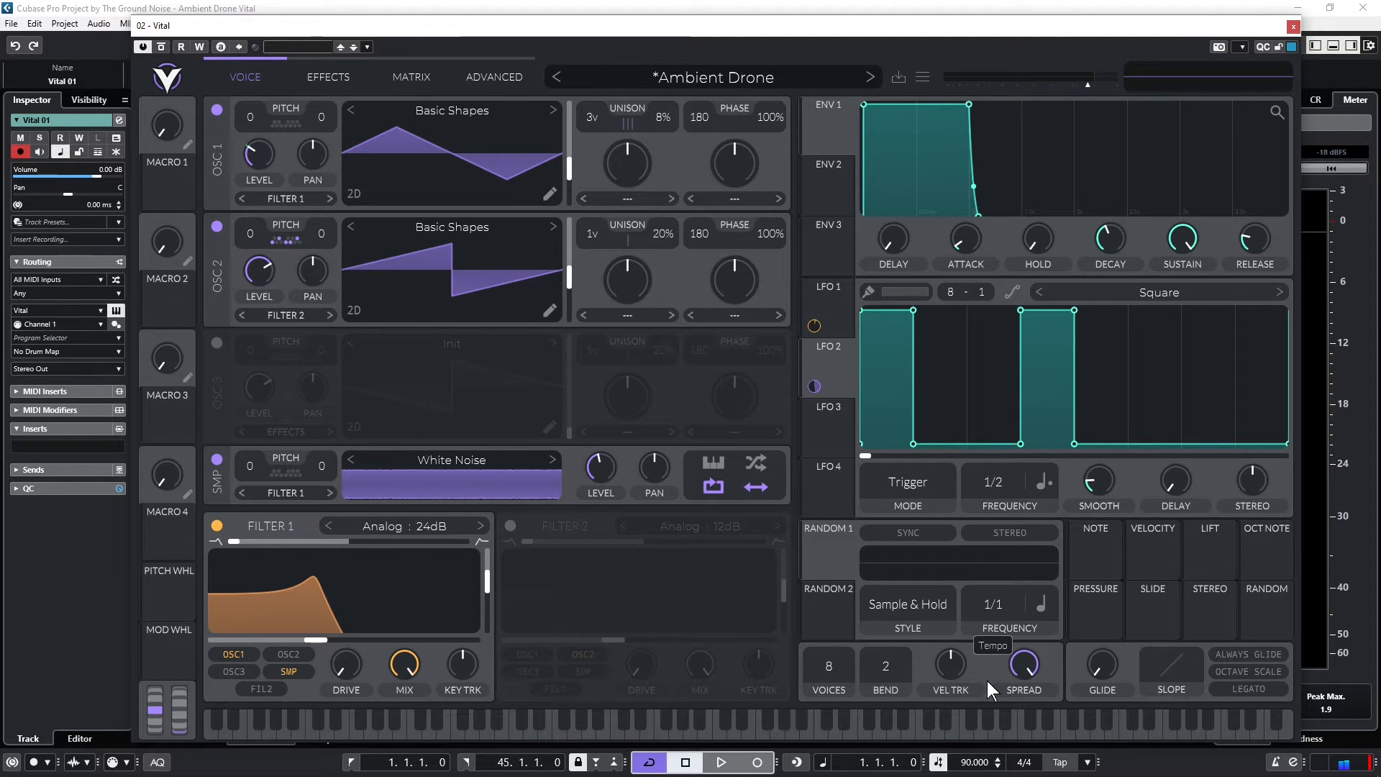
pyautogui.click(1037, 603)
pyautogui.click(1054, 665)
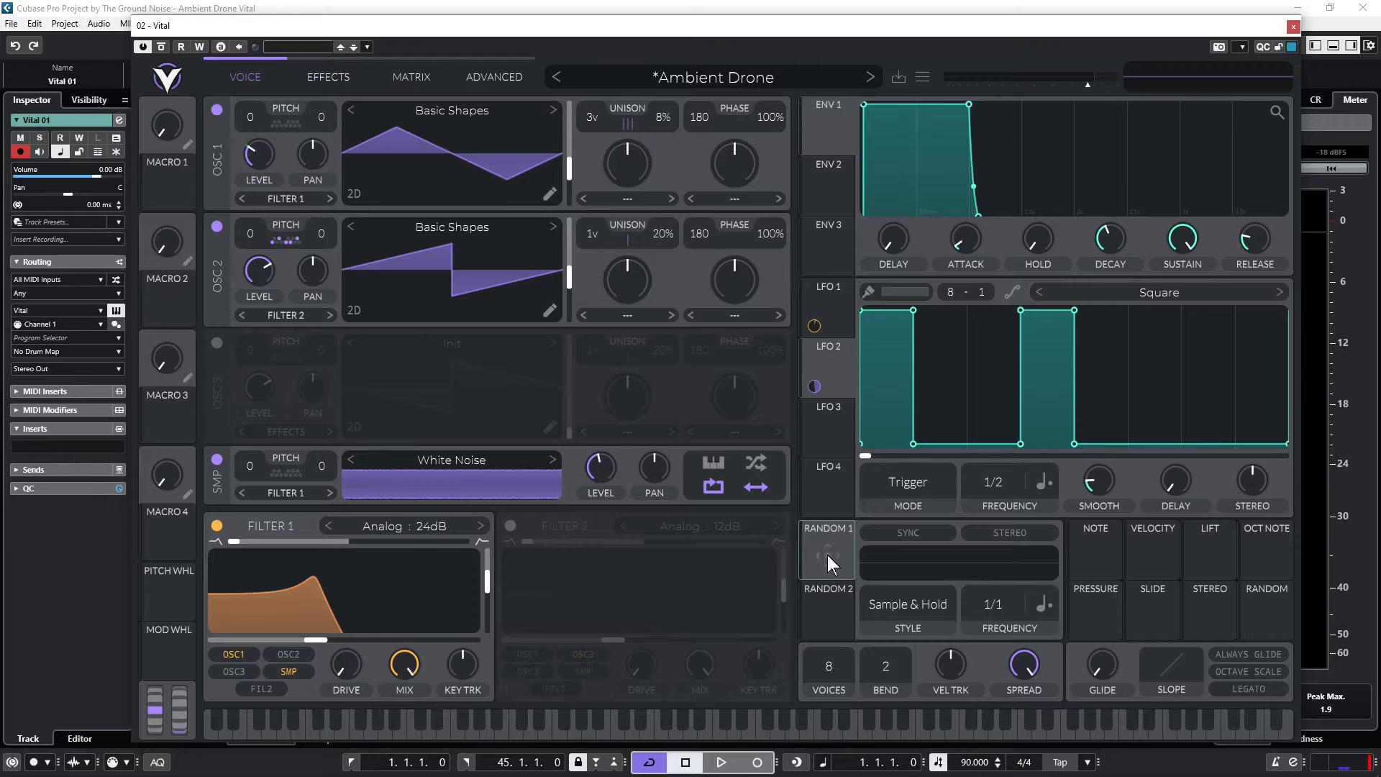
# Assign Random 1 to oscillator 2's transpose and audition the random notes with playback
pyautogui.moveTo(828, 554); pyautogui.dragTo(254, 251)
pyautogui.press('space')
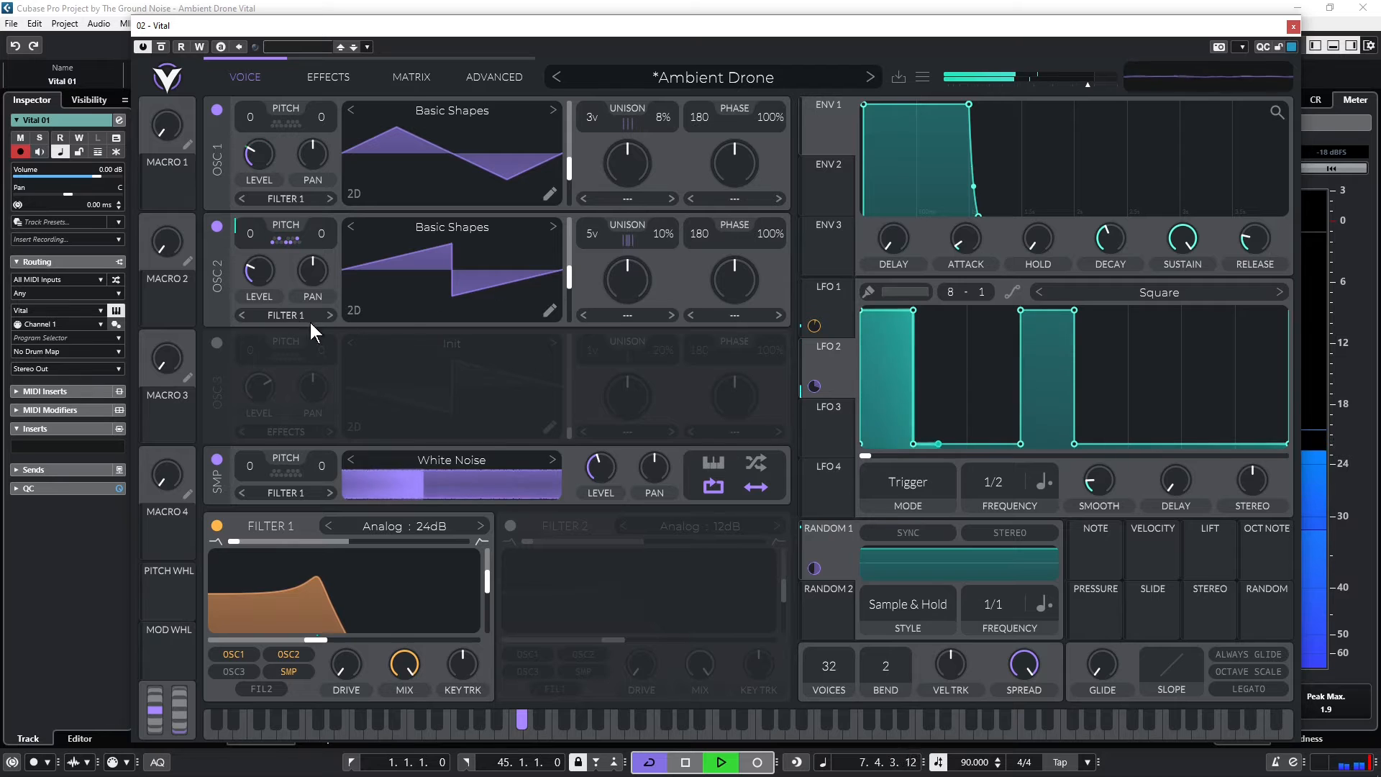
pyautogui.moveTo(265, 271)
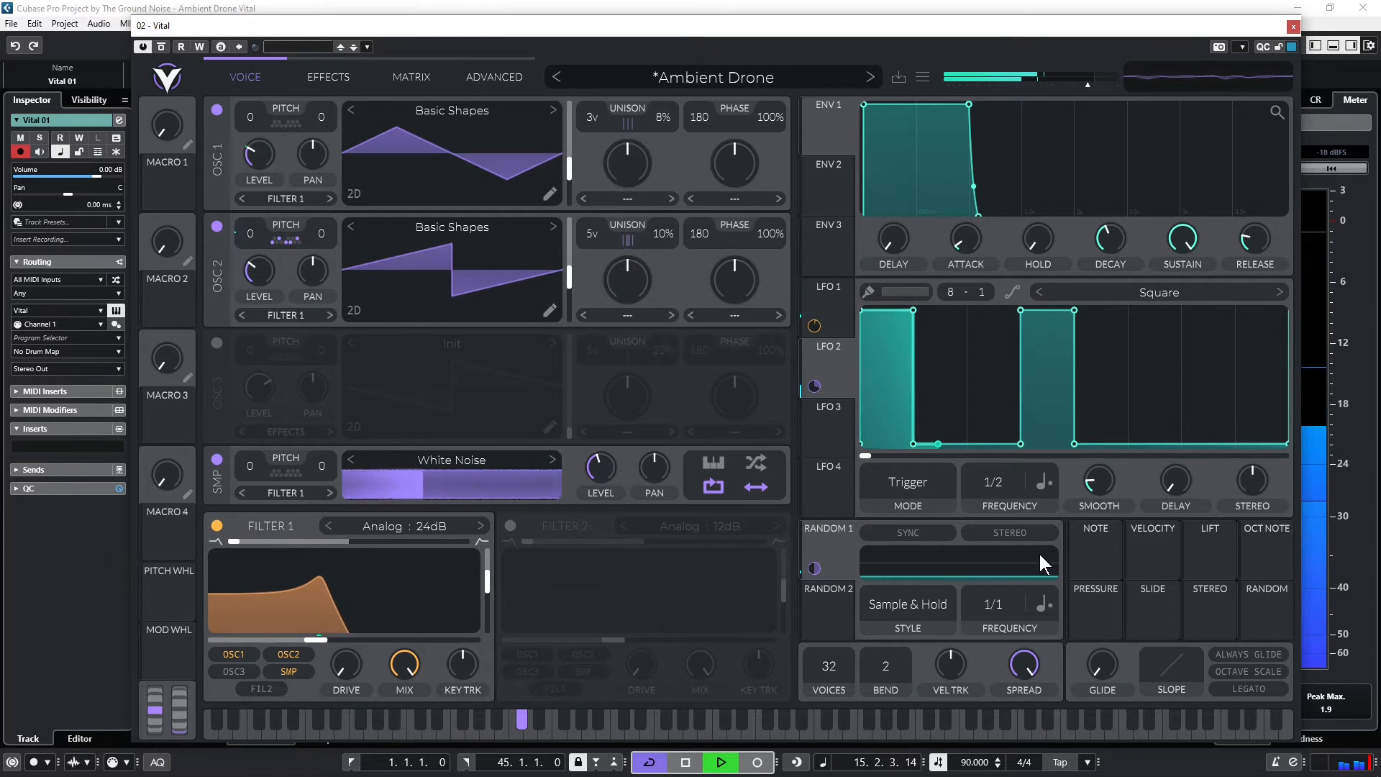
# Switch Random 1's frequency to Seconds and set it to 2.000 secs during playback
pyautogui.click(1050, 608)
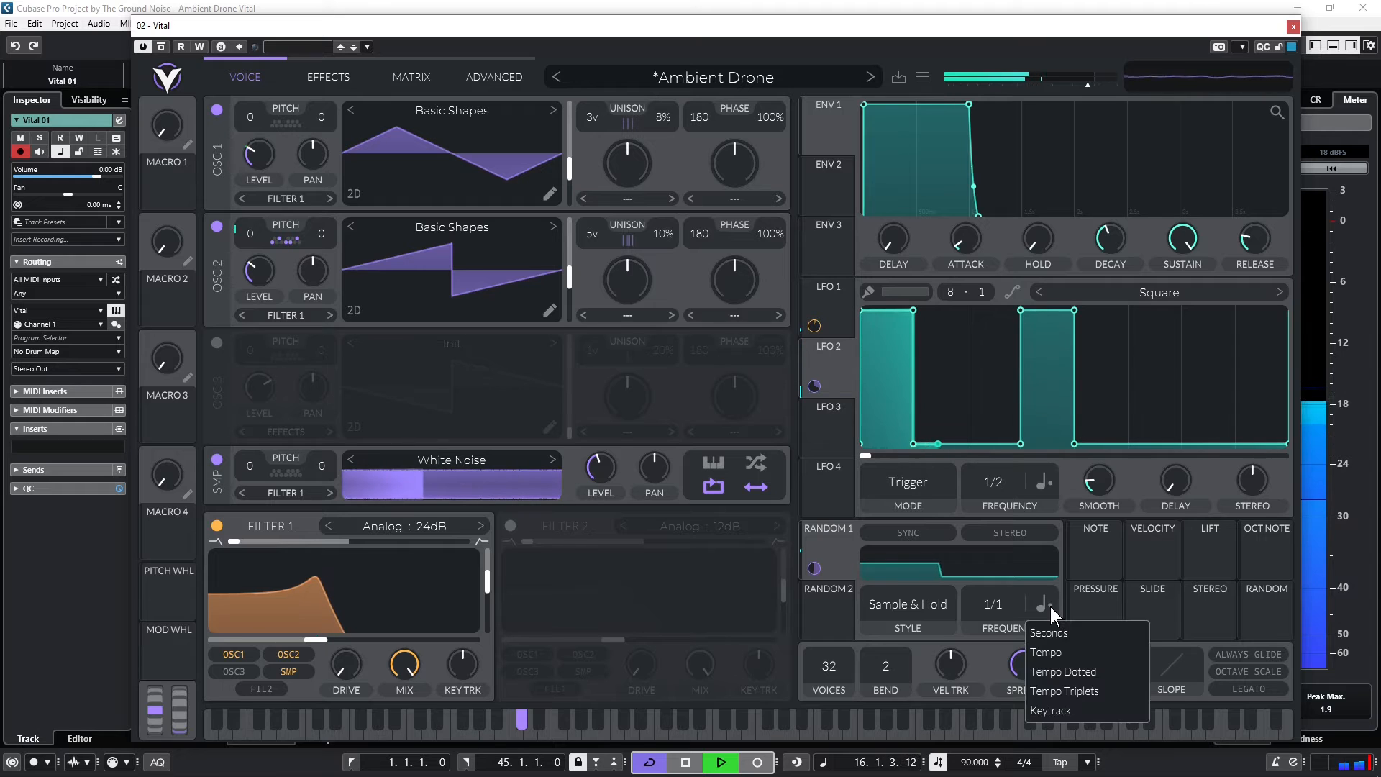
pyautogui.click(1054, 632)
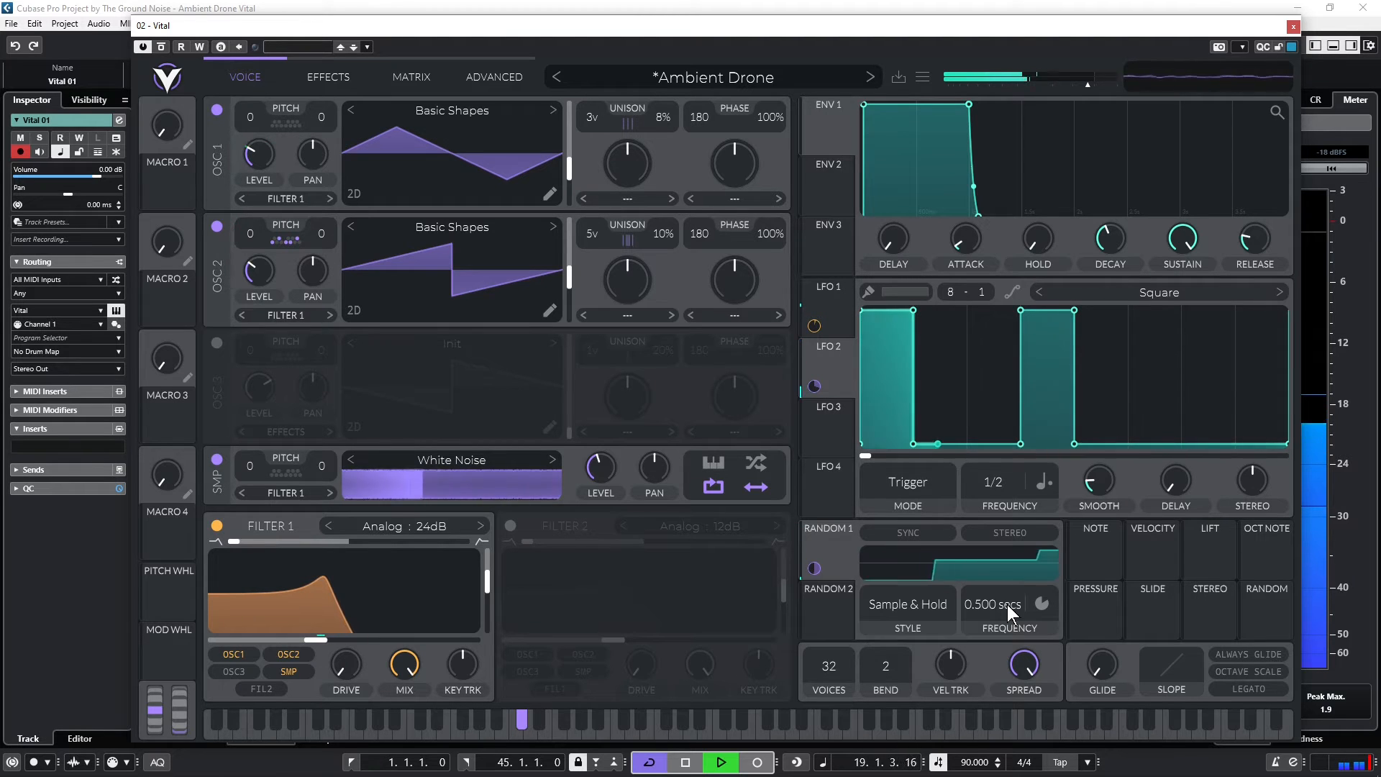
pyautogui.moveTo(1006, 604)
pyautogui.mouseDown()
pyautogui.moveTo(1017, 585)
pyautogui.moveTo(1009, 624)
pyautogui.mouseUp()
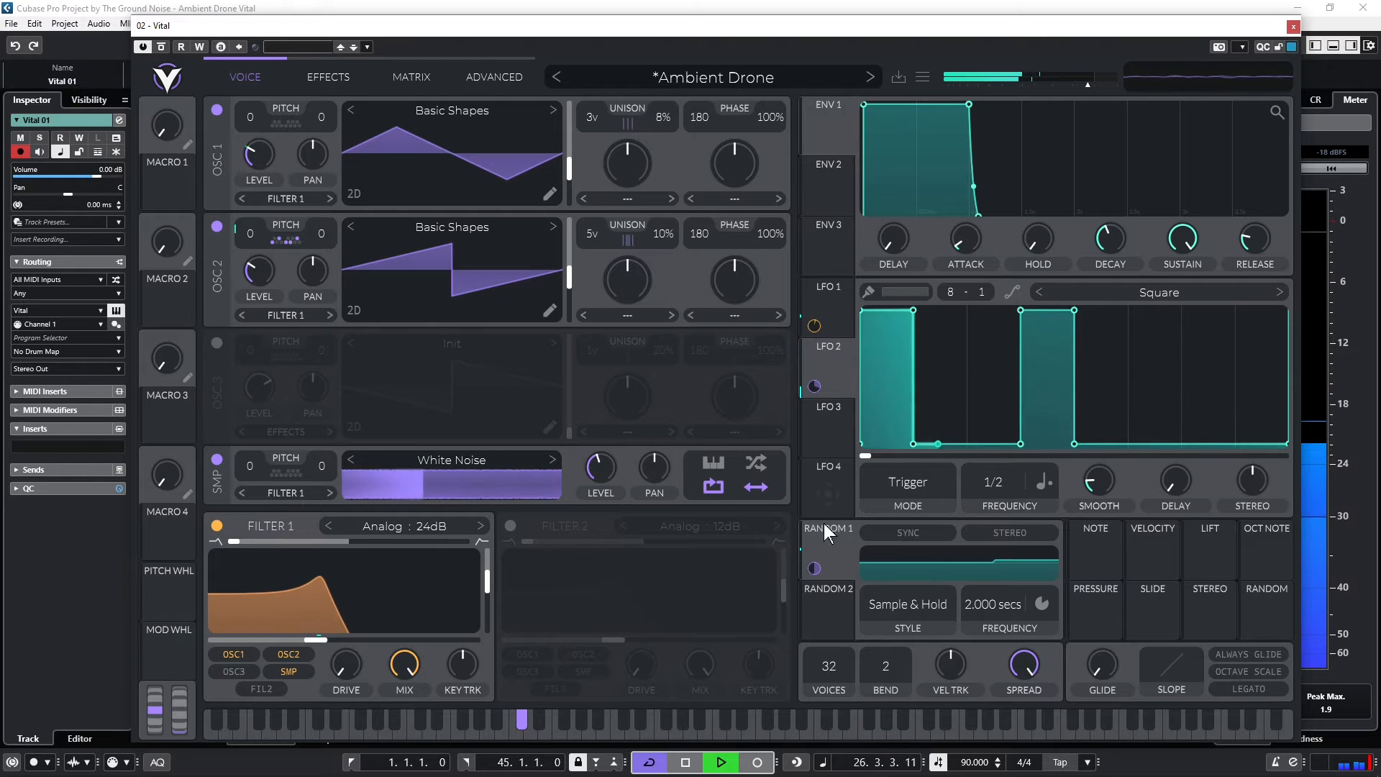
pyautogui.press('space')
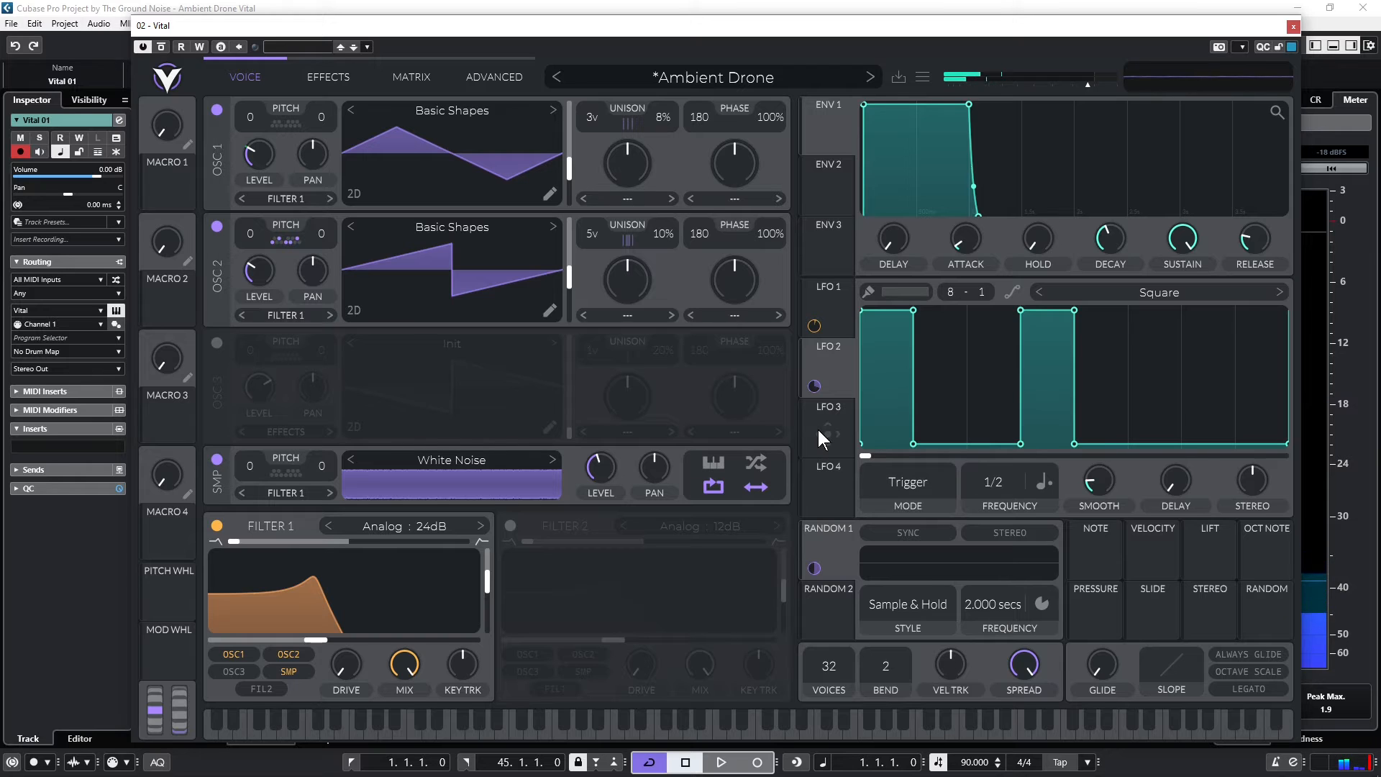
# Select LFO 3 and change its shape to the Sin preset
pyautogui.click(836, 417)
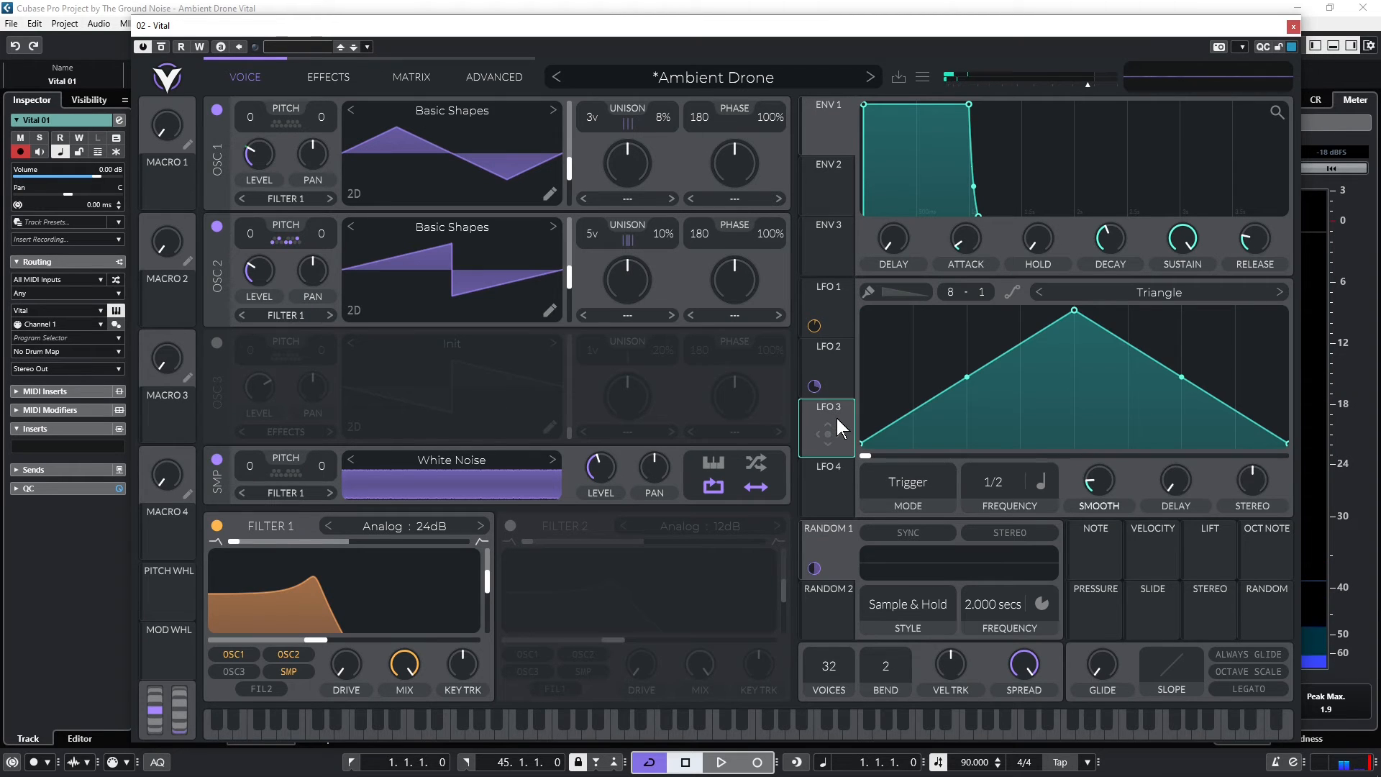
pyautogui.click(1280, 291)
pyautogui.click(1279, 292)
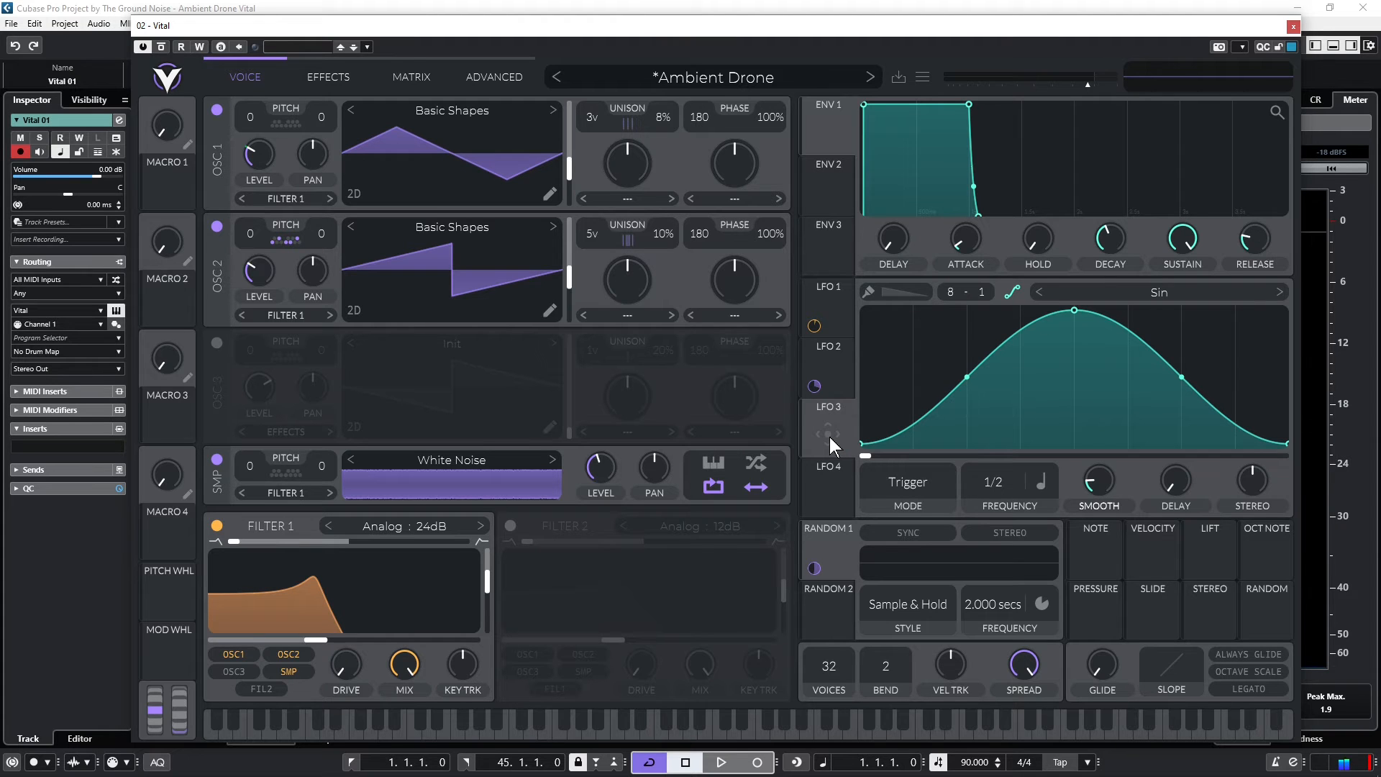
# Assign LFO 3 to oscillator 2's pan, make the modulation bipolar and audition it with playback
pyautogui.moveTo(830, 433); pyautogui.dragTo(315, 277)
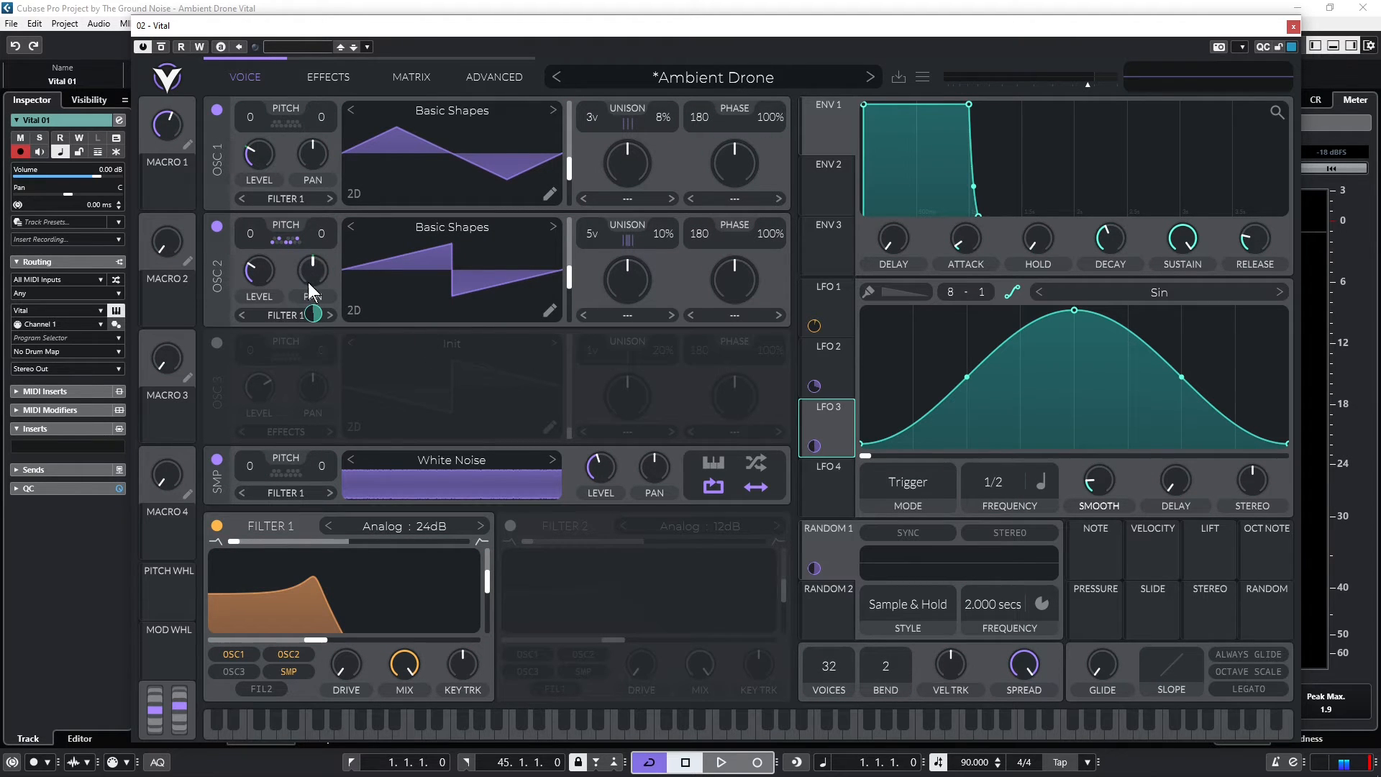
pyautogui.rightClick(314, 315)
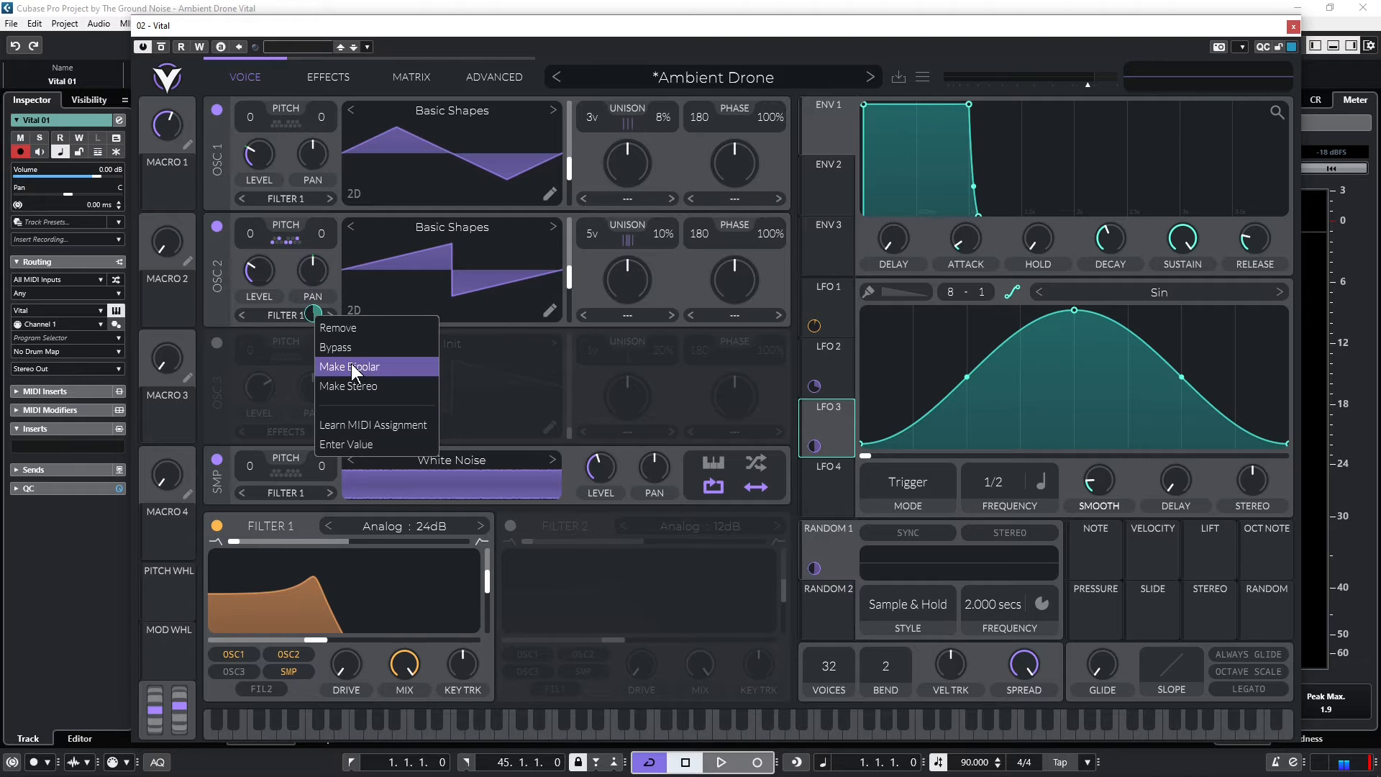
pyautogui.click(352, 366)
pyautogui.press('space')
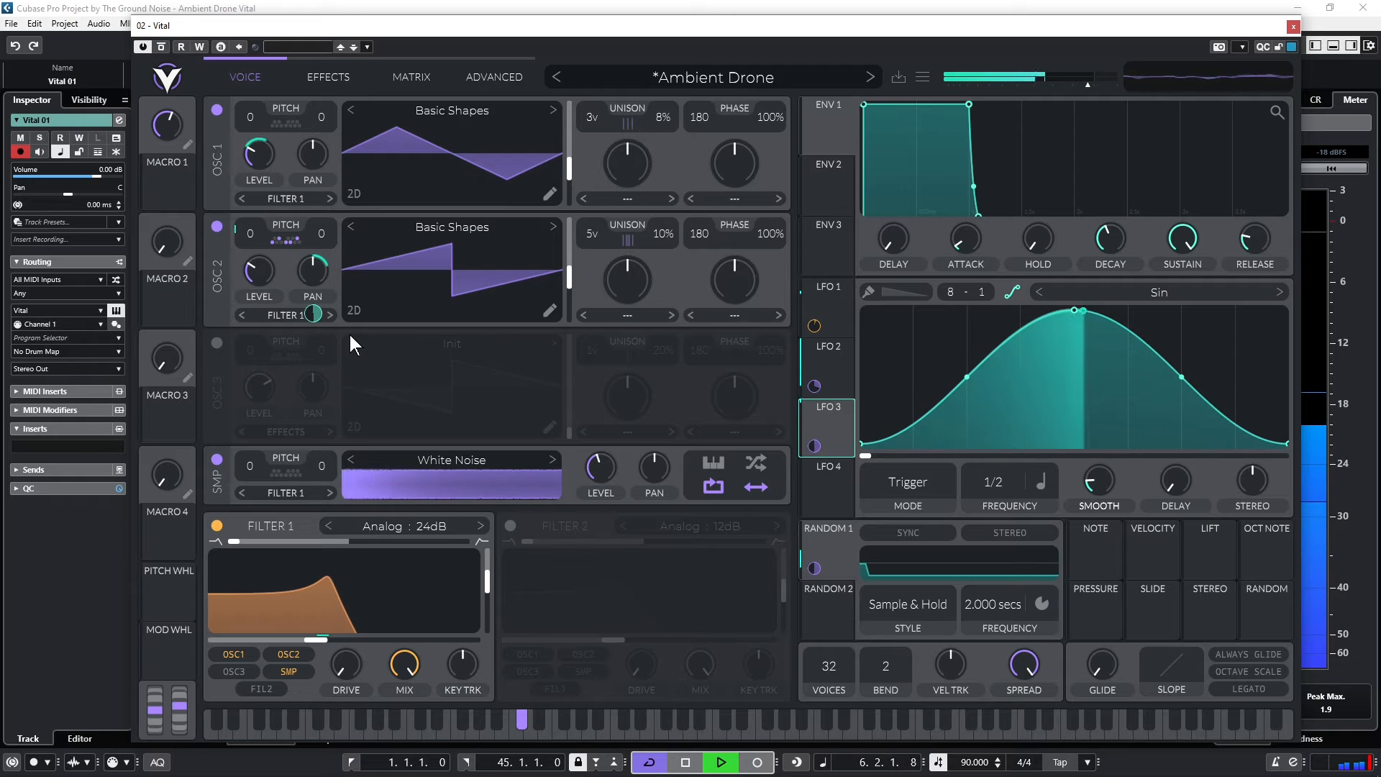
# Increase LFO 3's modulation amount on oscillator 2's pan and set that oscillator's transpose to 12 semitones
pyautogui.moveTo(315, 313)
pyautogui.moveTo(314, 314); pyautogui.dragTo(313, 317)
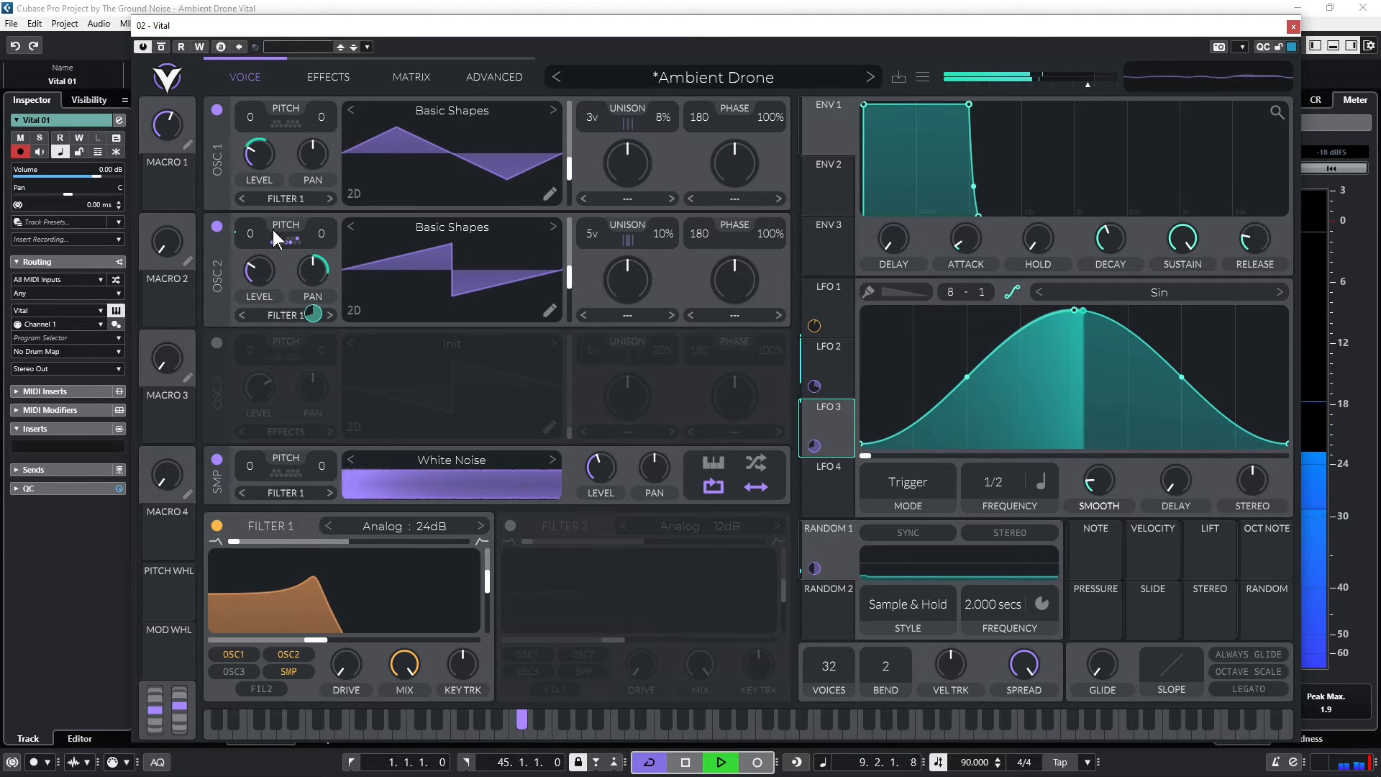
pyautogui.moveTo(273, 229); pyautogui.dragTo(269, 201)
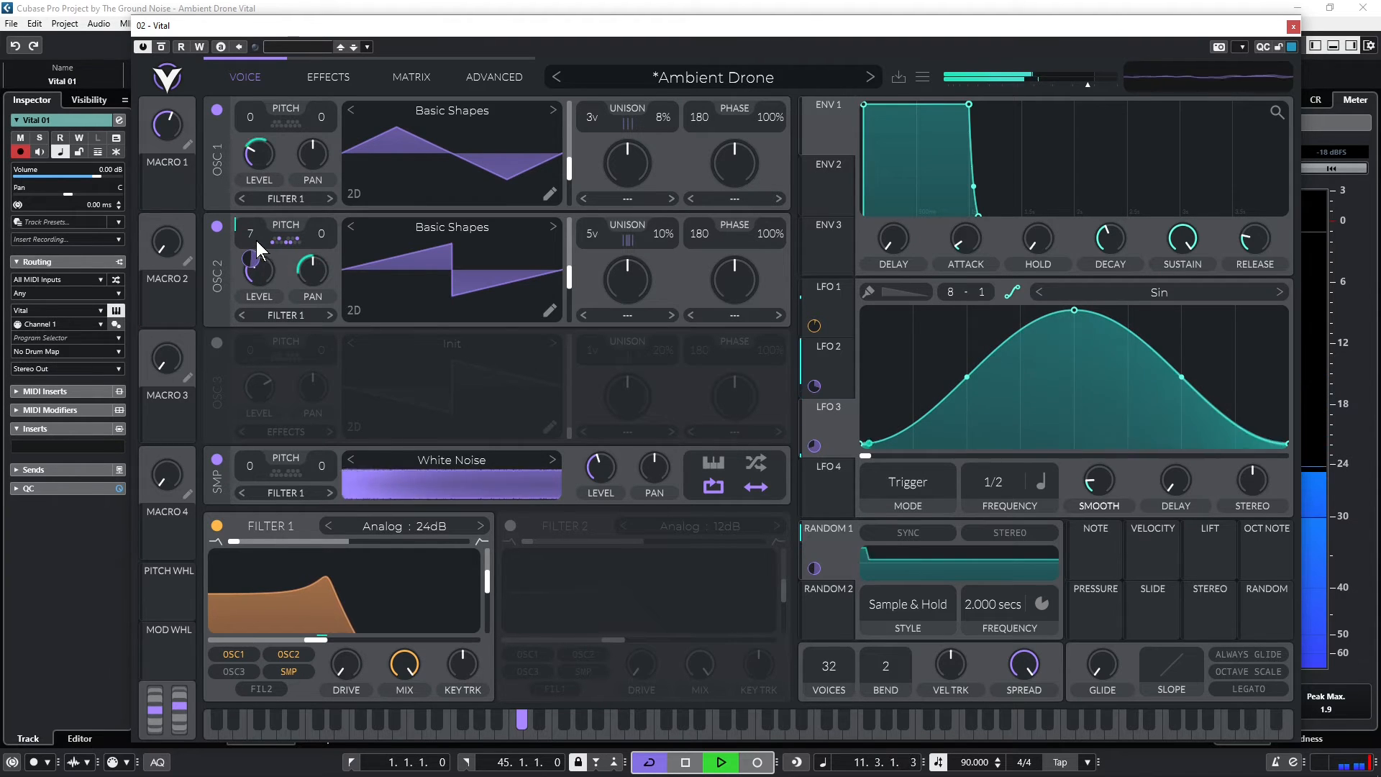
pyautogui.moveTo(256, 241); pyautogui.dragTo(261, 210)
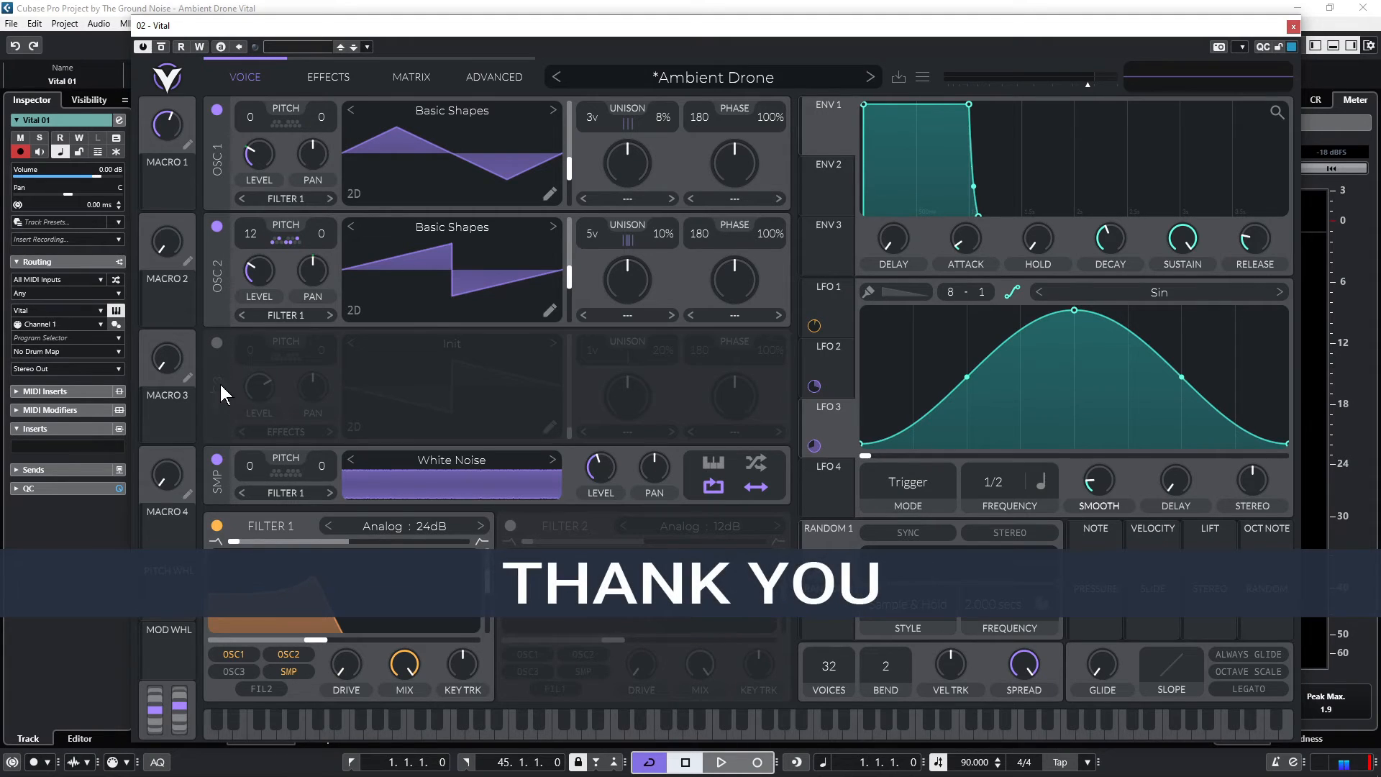
# Enable oscillator 3 and load the Ground Shapes wavetable from the User folder
pyautogui.click(214, 343)
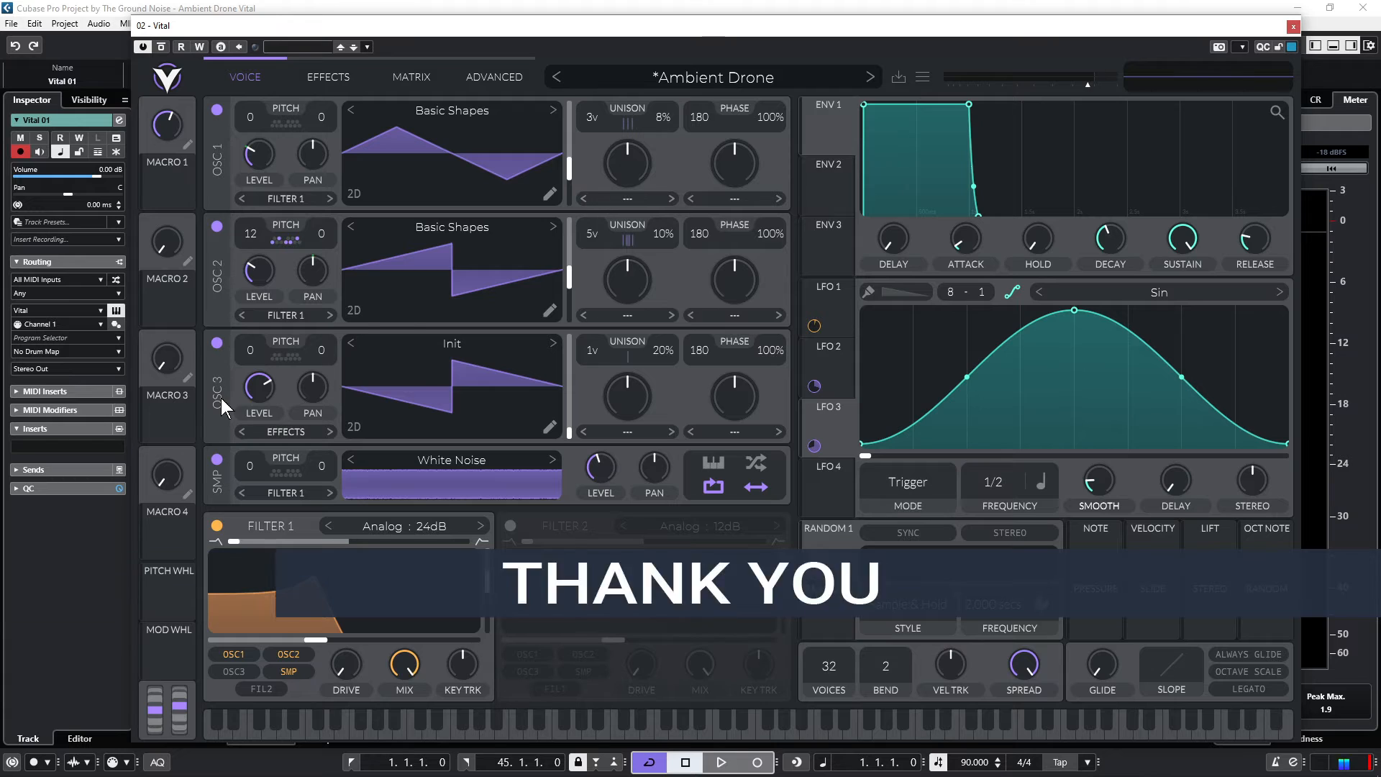
pyautogui.click(412, 343)
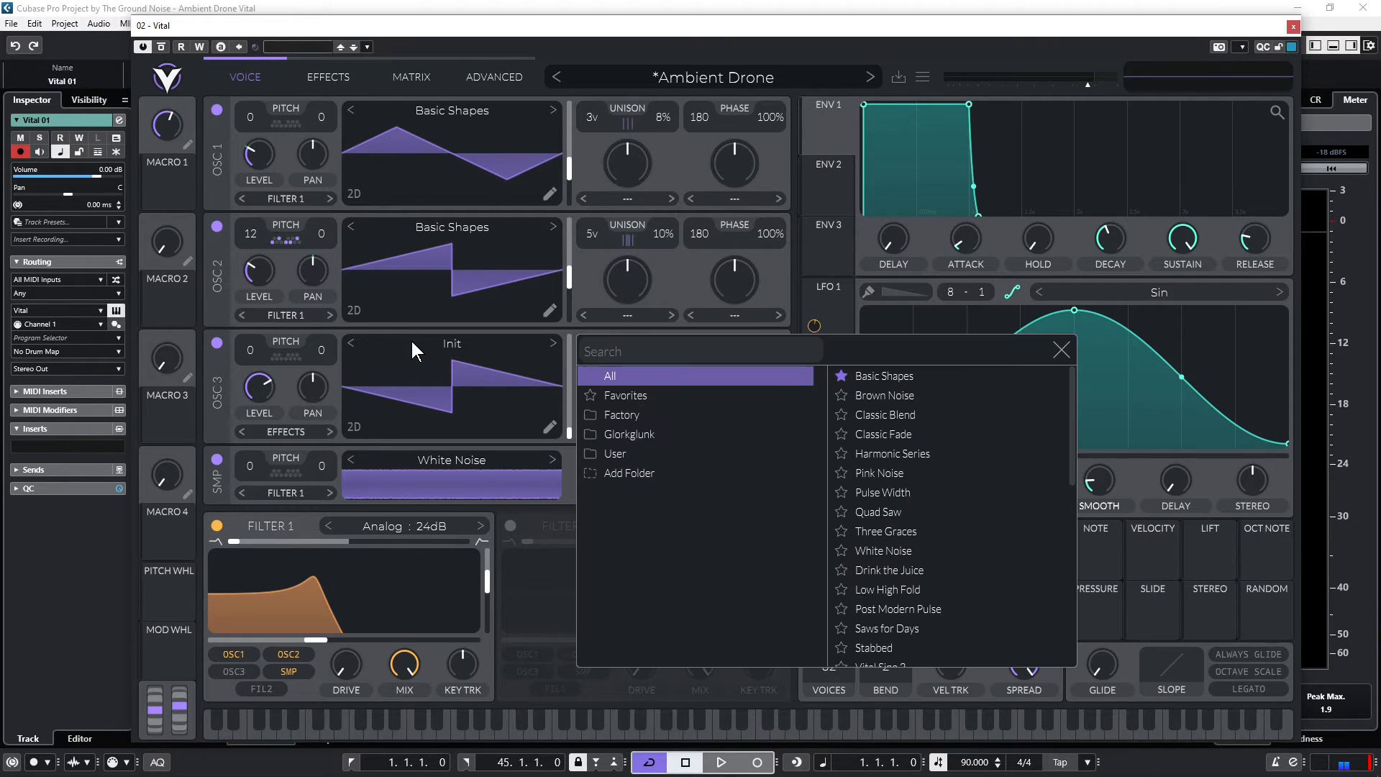
pyautogui.click(636, 452)
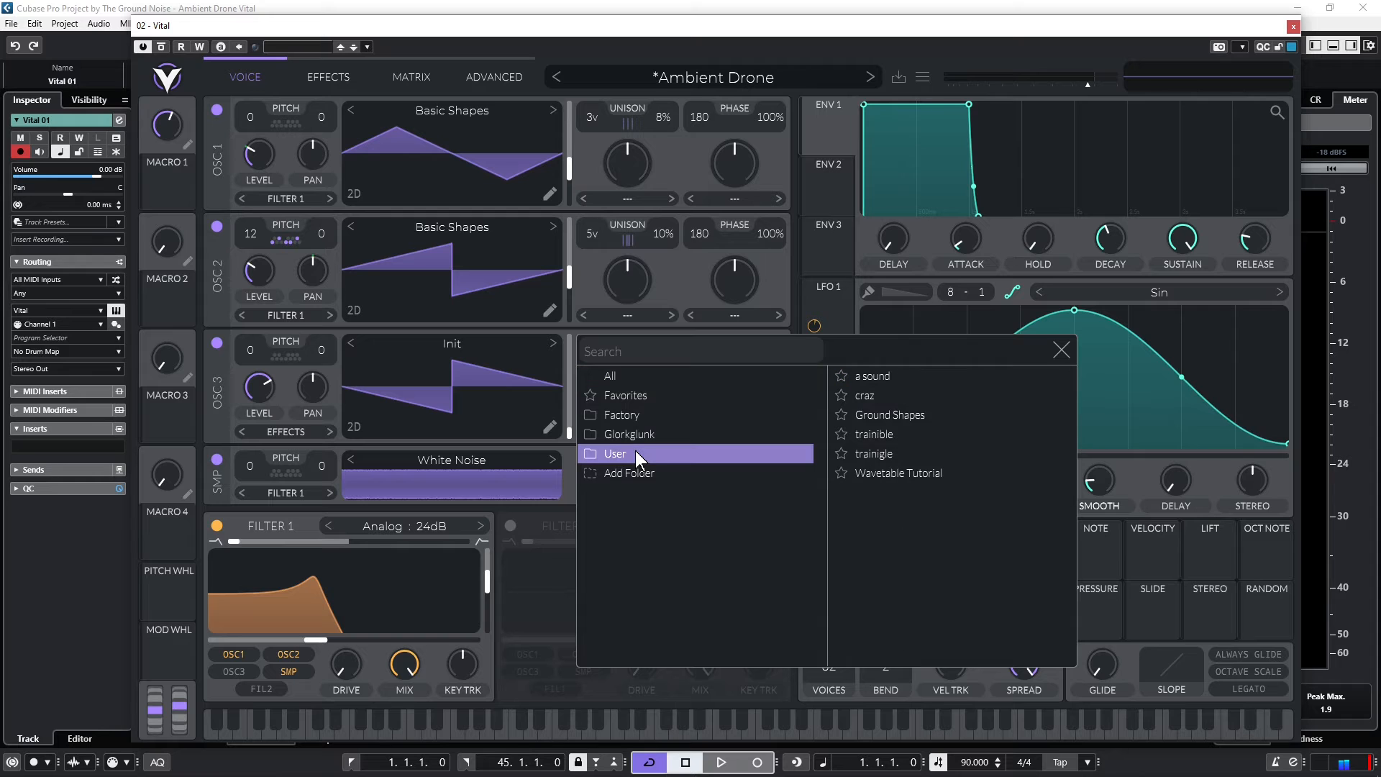
pyautogui.click(915, 416)
pyautogui.click(1063, 350)
# During playback, move oscillator 3's wavetable frame near the middle and lower its level to about 0.088
pyautogui.press('space')
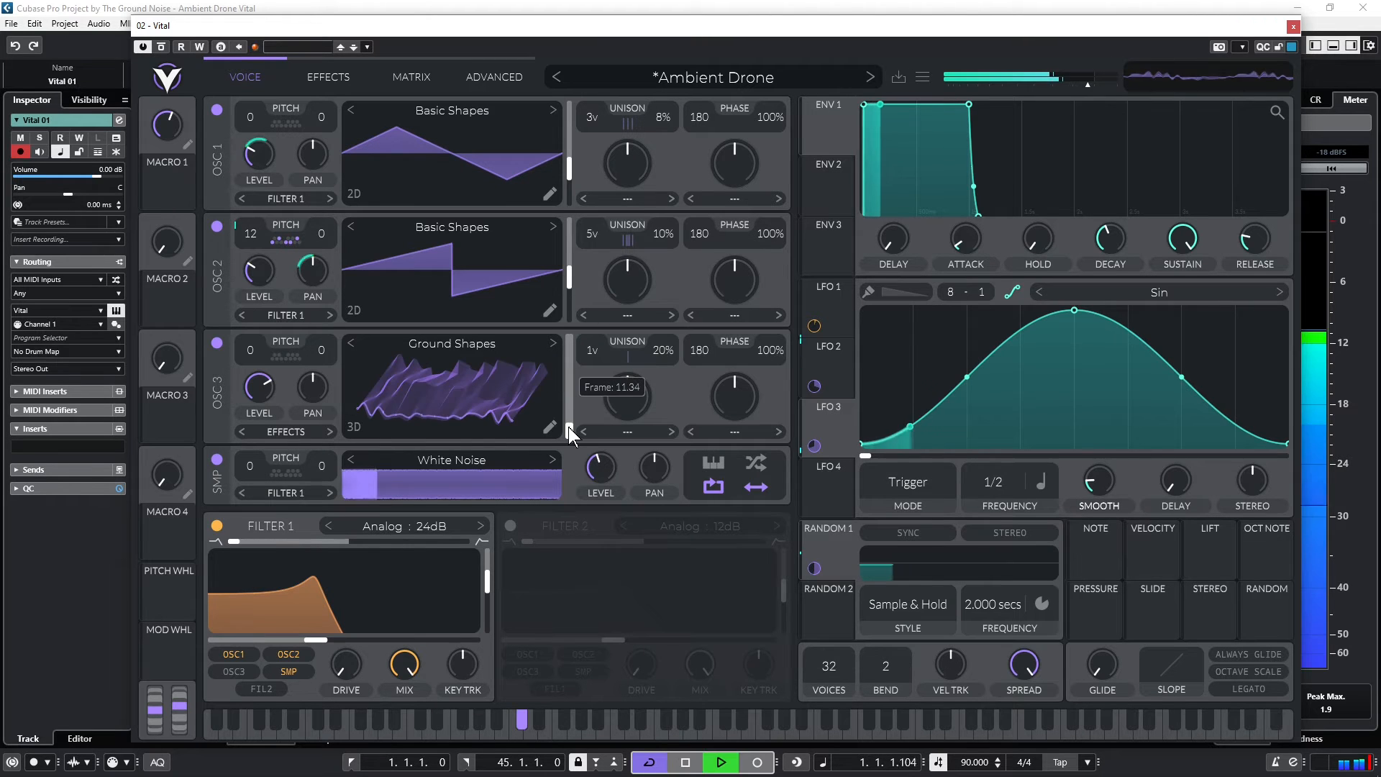
pyautogui.moveTo(568, 426); pyautogui.dragTo(573, 385)
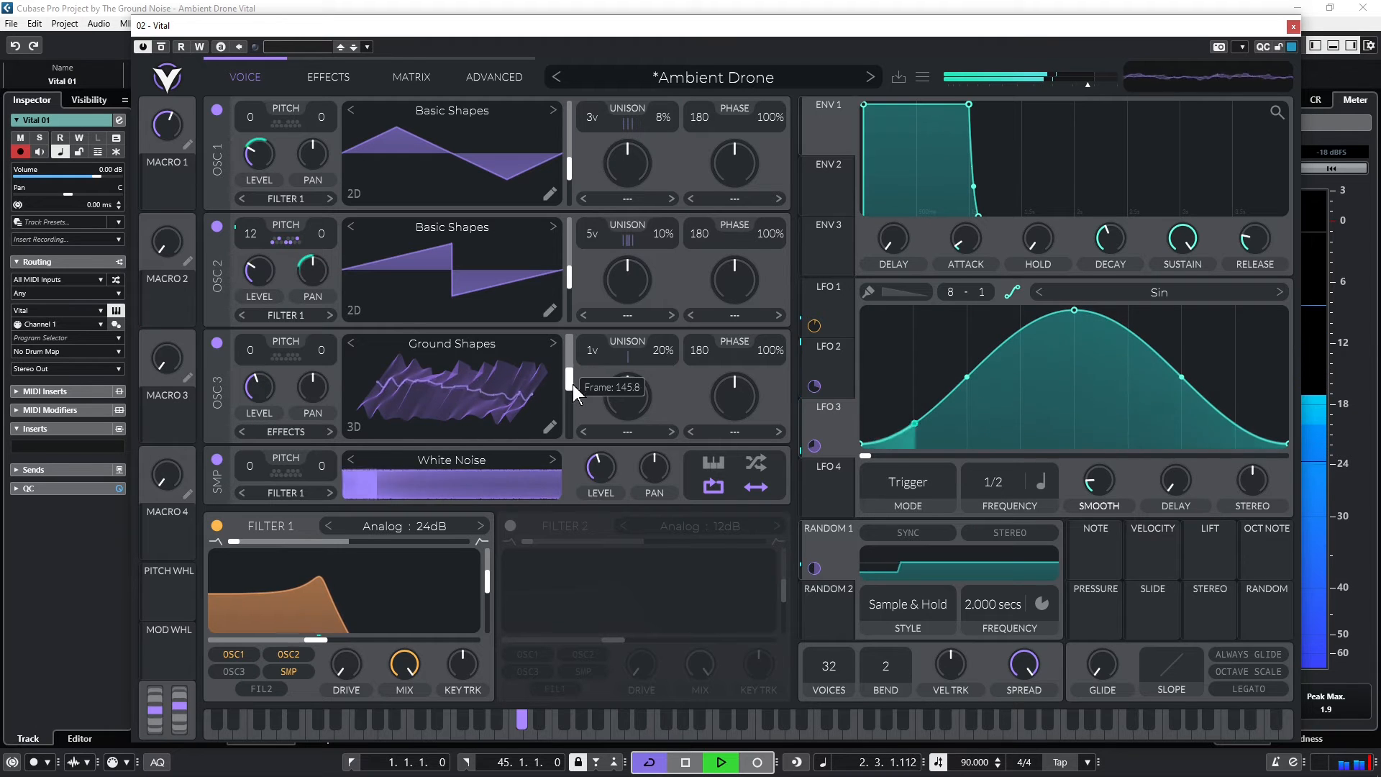
pyautogui.moveTo(256, 390); pyautogui.dragTo(258, 411)
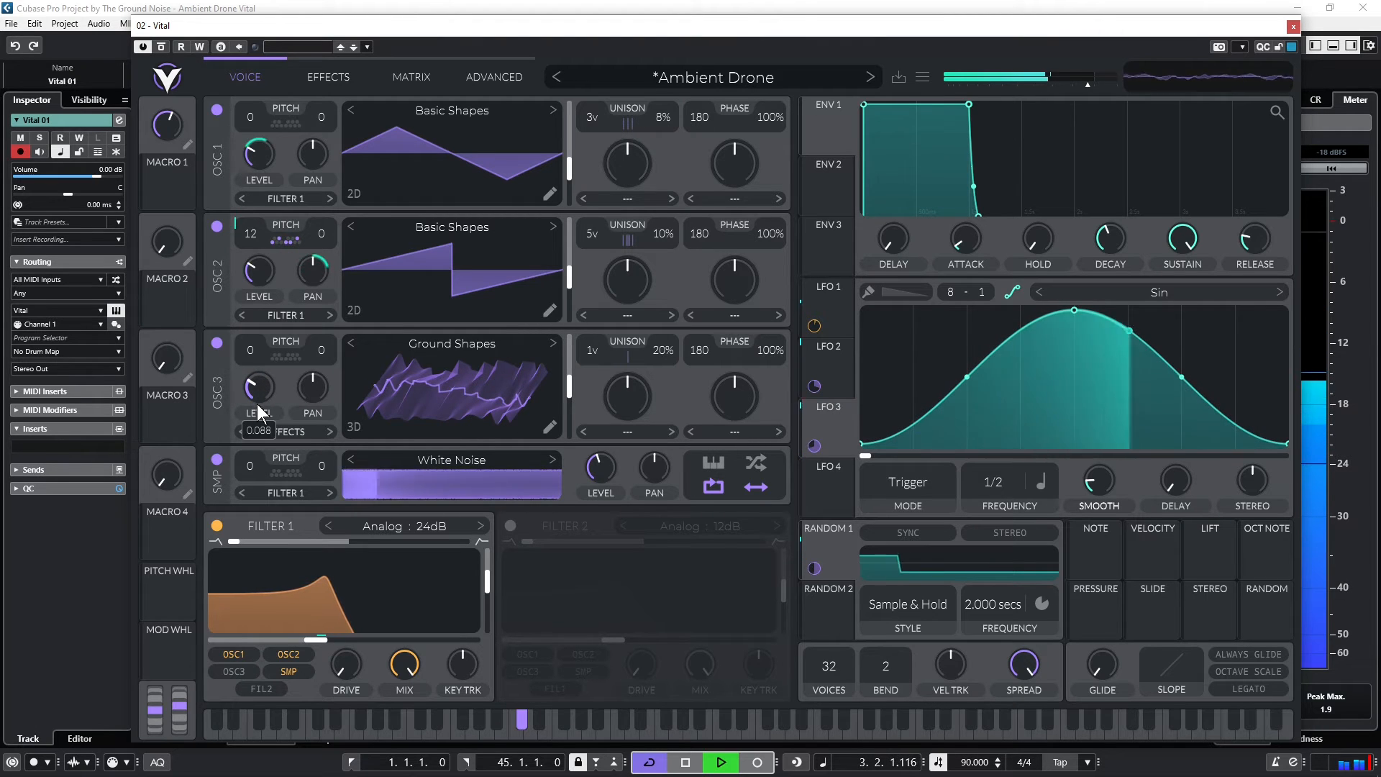
pyautogui.moveTo(569, 385)
pyautogui.mouseDown()
pyautogui.moveTo(568, 418)
pyautogui.moveTo(582, 322)
pyautogui.moveTo(568, 377)
pyautogui.moveTo(589, 380)
pyautogui.mouseUp()
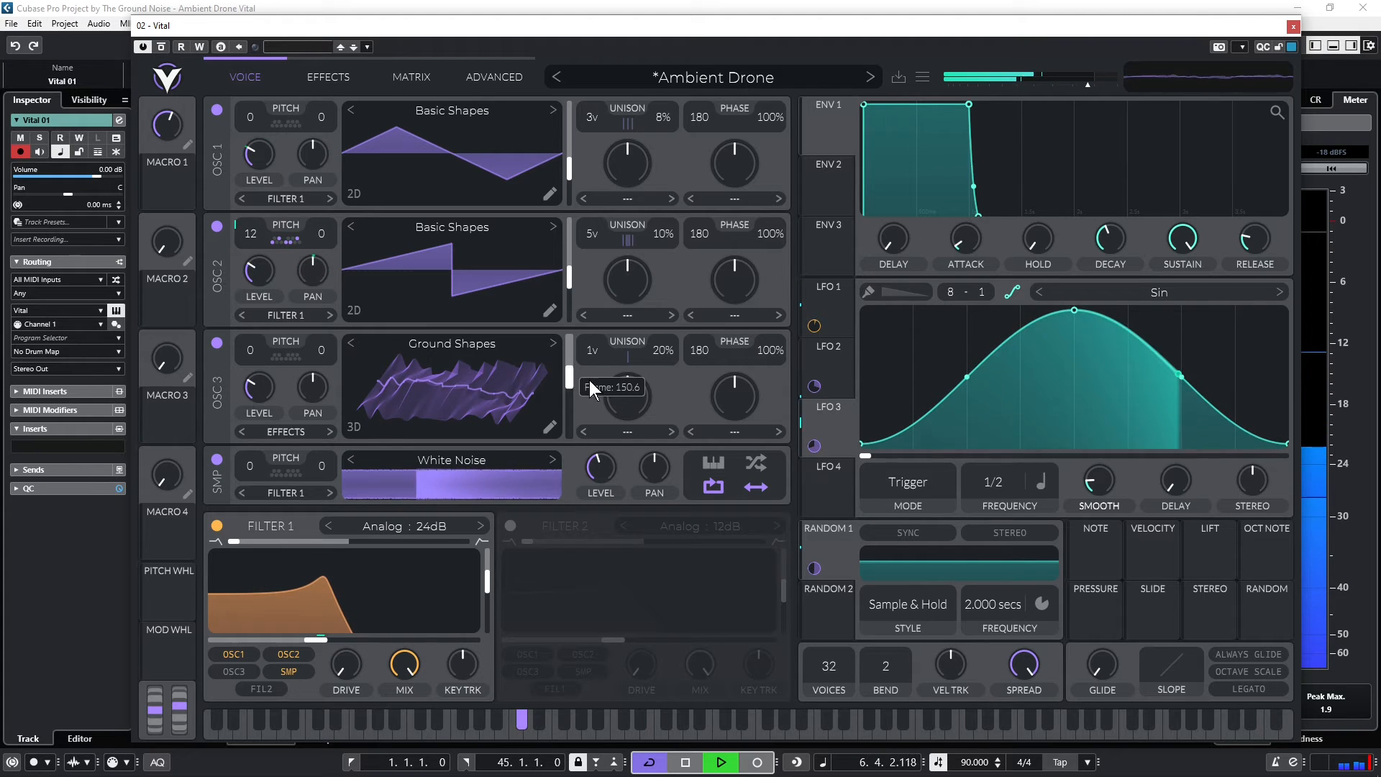
# Select LFO 4, stop playback and assign it to oscillator 3's wavetable frame as a bipolar modulation
pyautogui.click(843, 479)
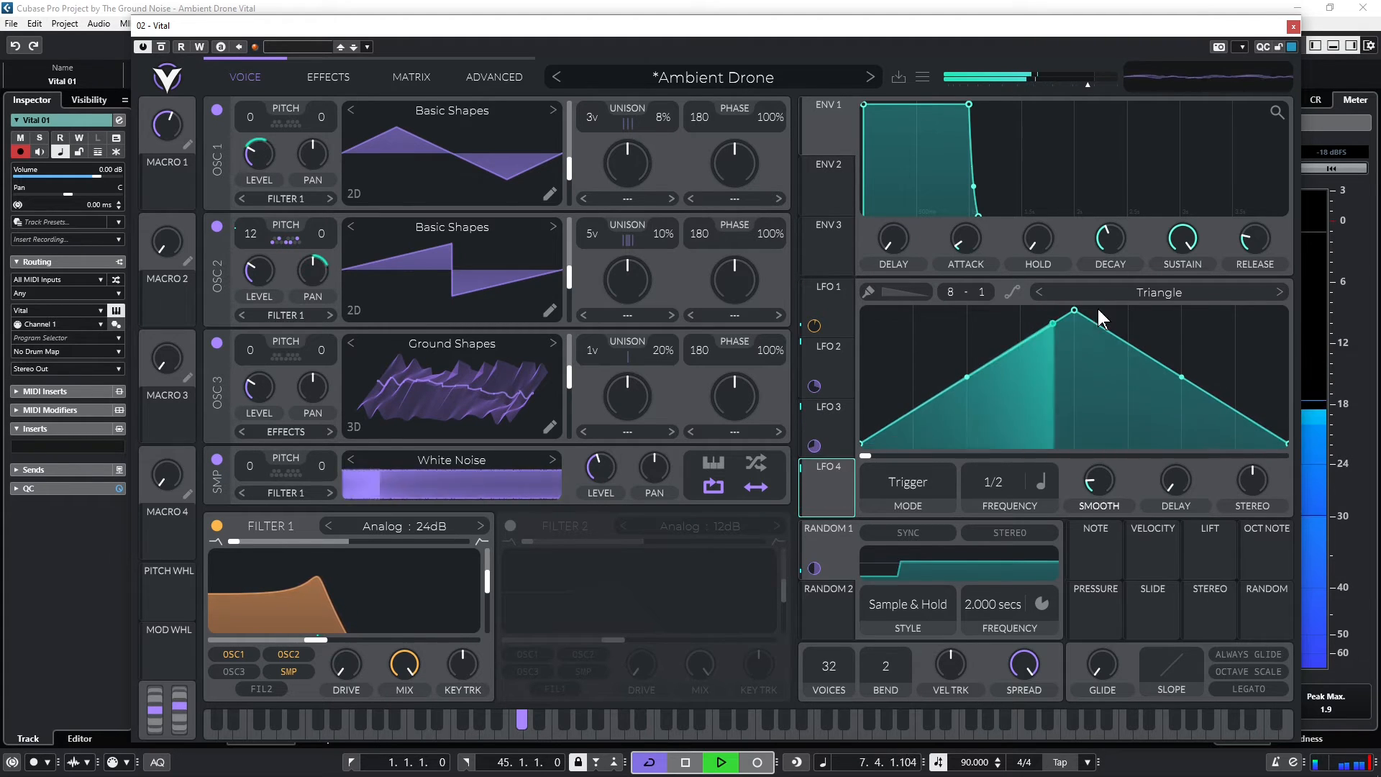
pyautogui.press('space')
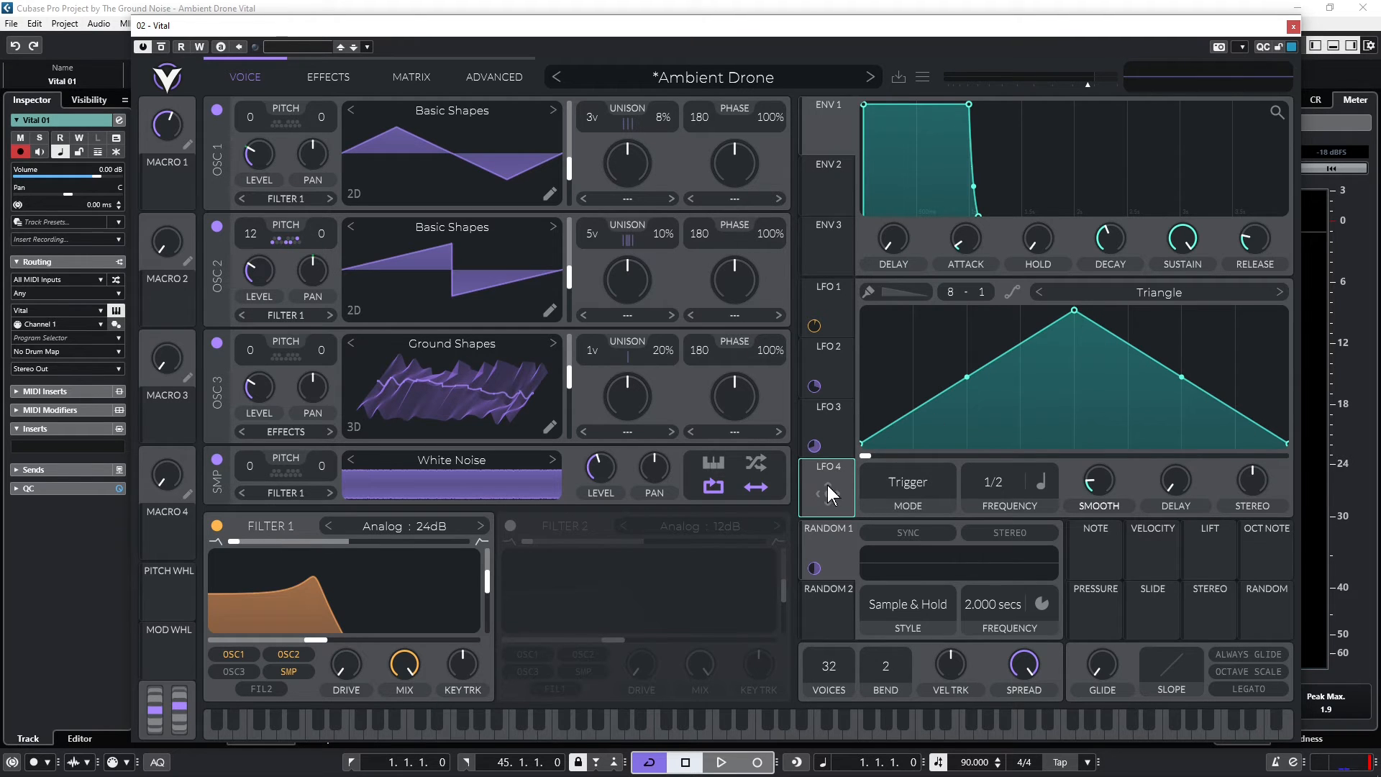
pyautogui.moveTo(827, 485); pyautogui.dragTo(569, 383)
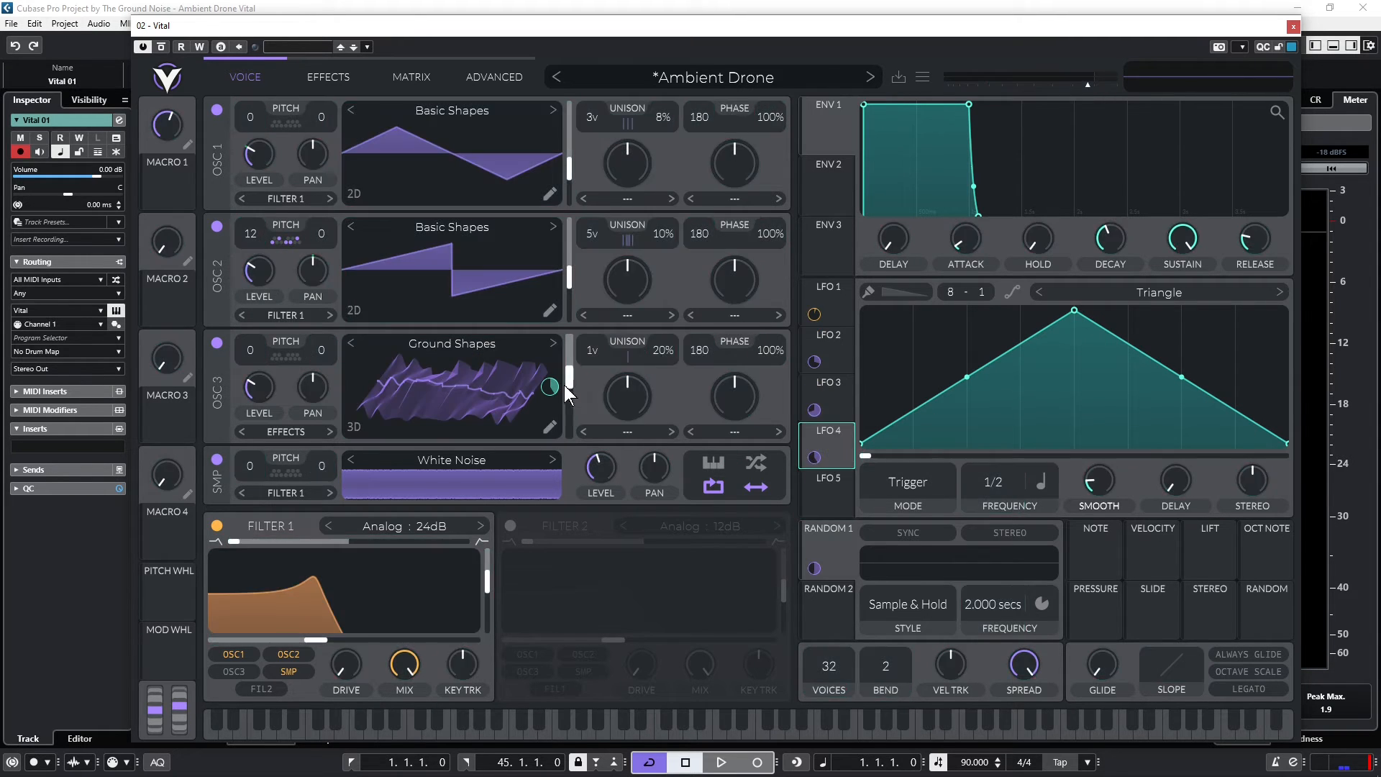
pyautogui.rightClick(546, 387)
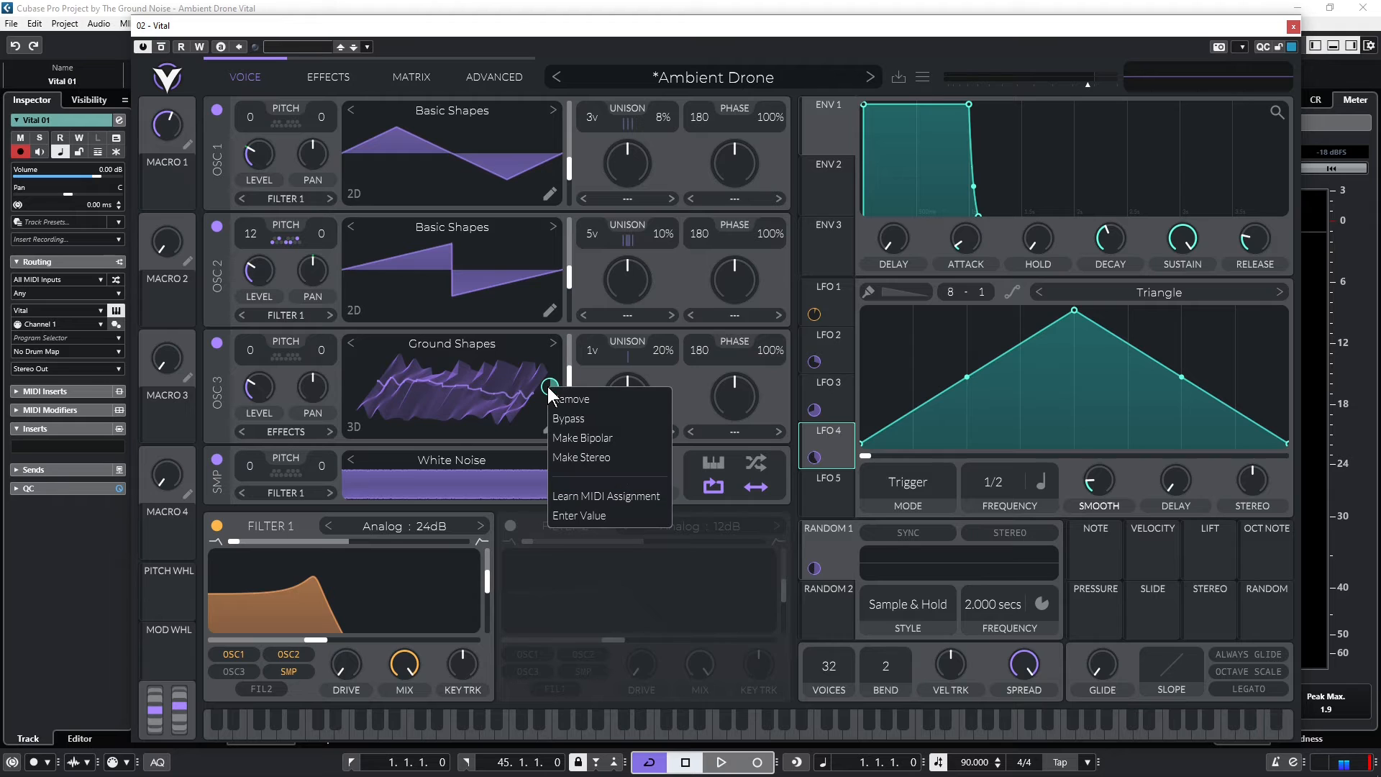
pyautogui.click(571, 434)
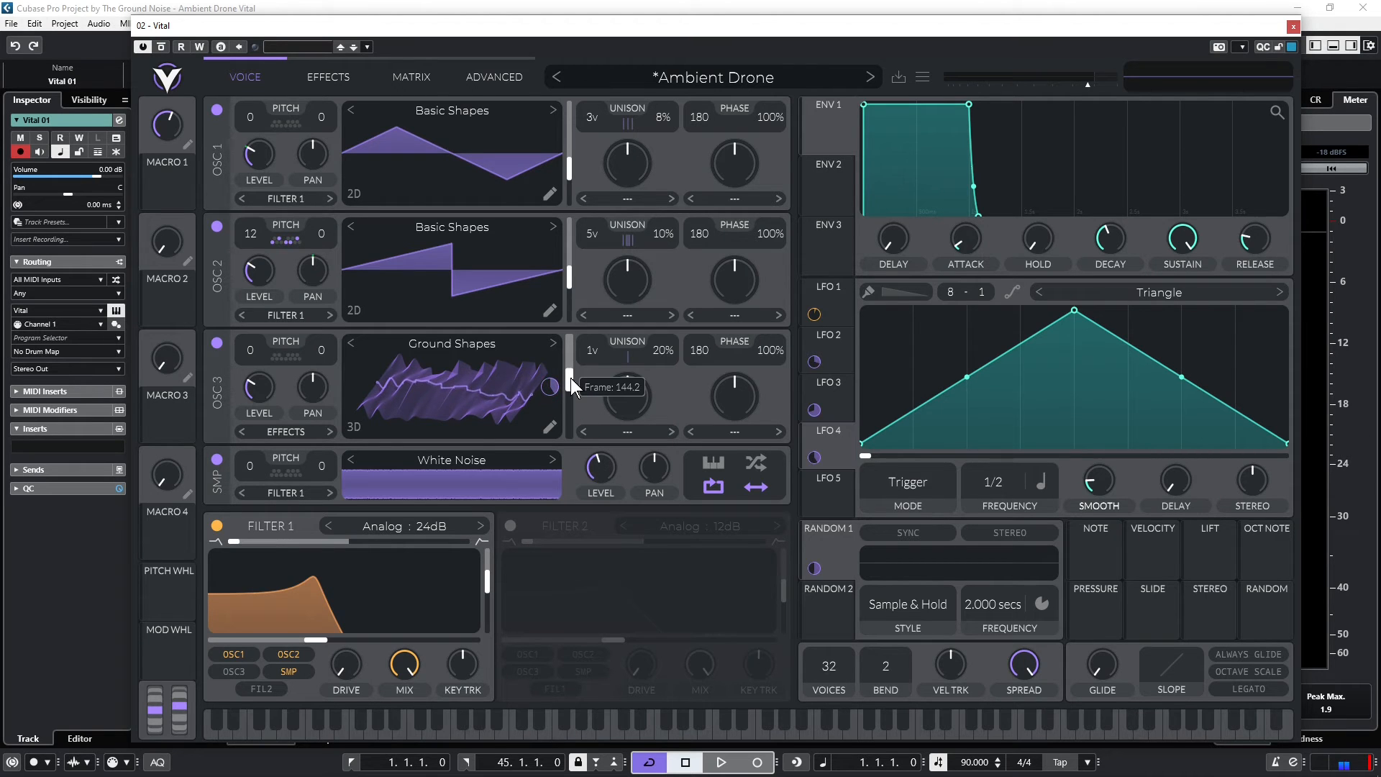
# During playback, set LFO 4's frequency to 2/1 and its wavetable frame modulation amount to about 238.4
pyautogui.press('space')
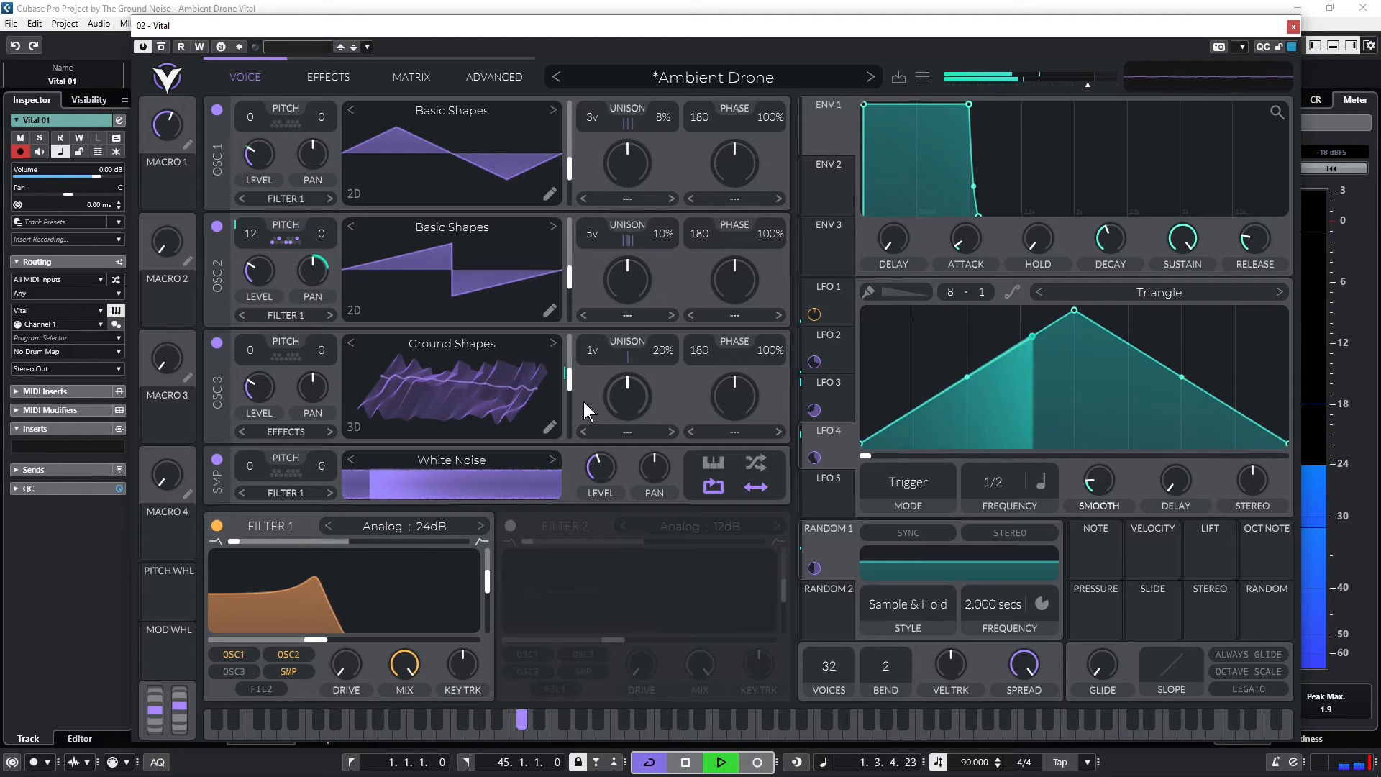
pyautogui.moveTo(1003, 485); pyautogui.dragTo(1001, 519)
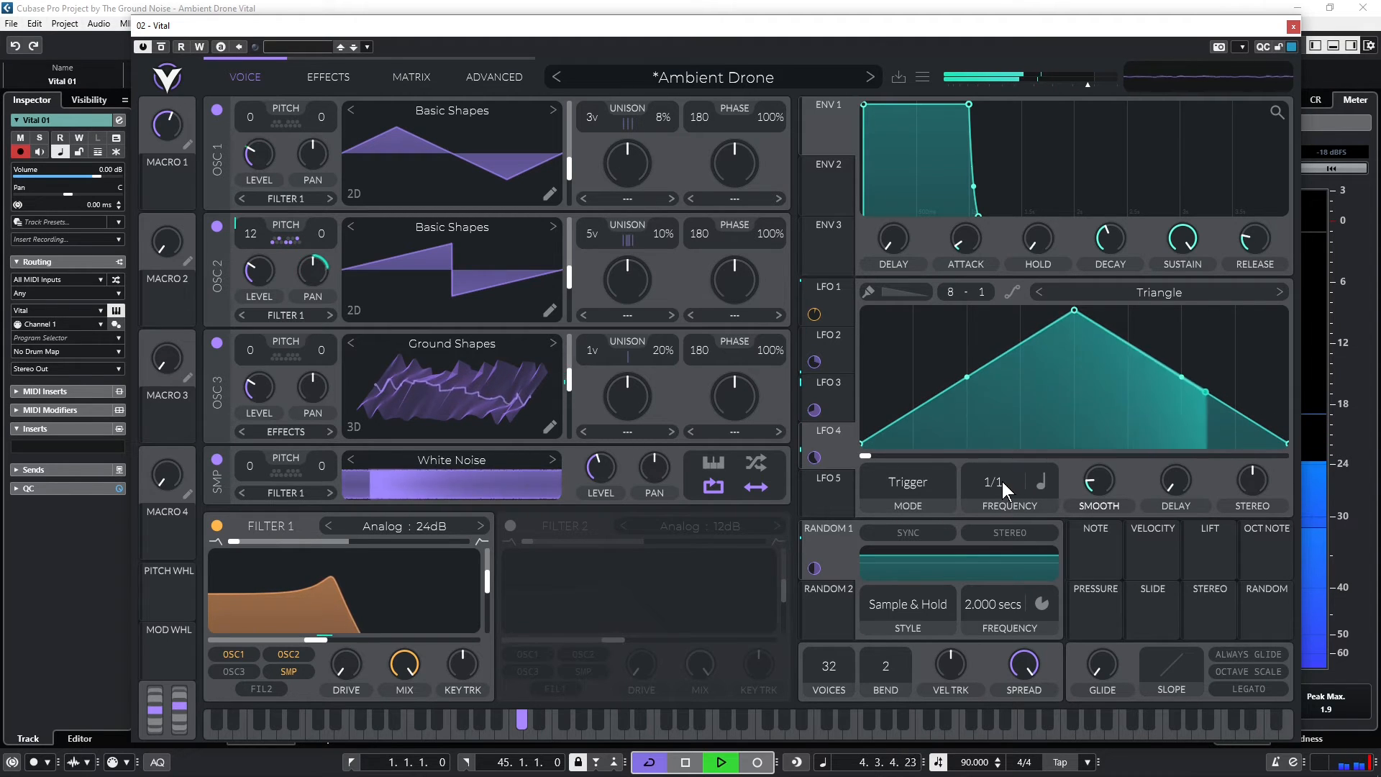
pyautogui.moveTo(1003, 482); pyautogui.dragTo(1002, 496)
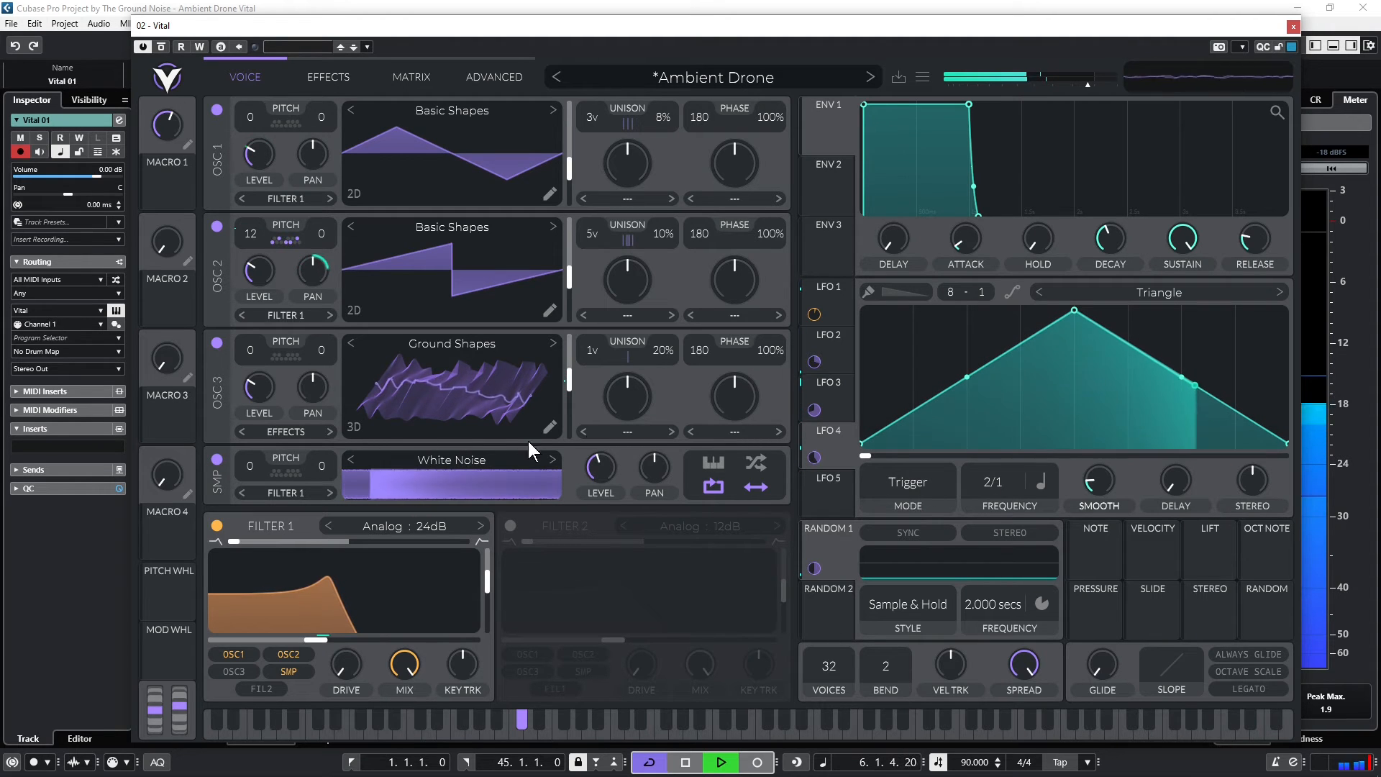
pyautogui.moveTo(551, 388)
pyautogui.moveTo(551, 389); pyautogui.dragTo(551, 363)
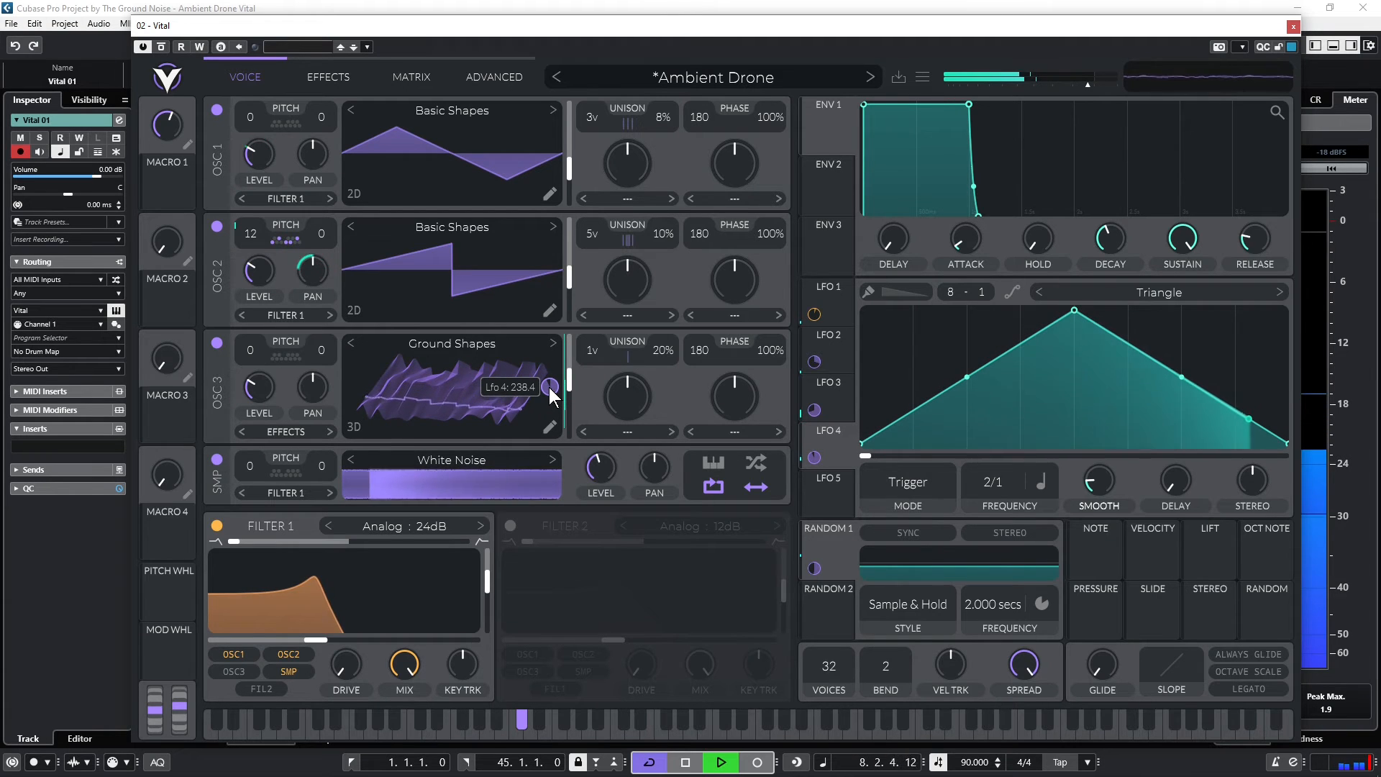
# Switch LFO 4's frequency to Tempo Dotted and stop playback after listening
pyautogui.click(1041, 481)
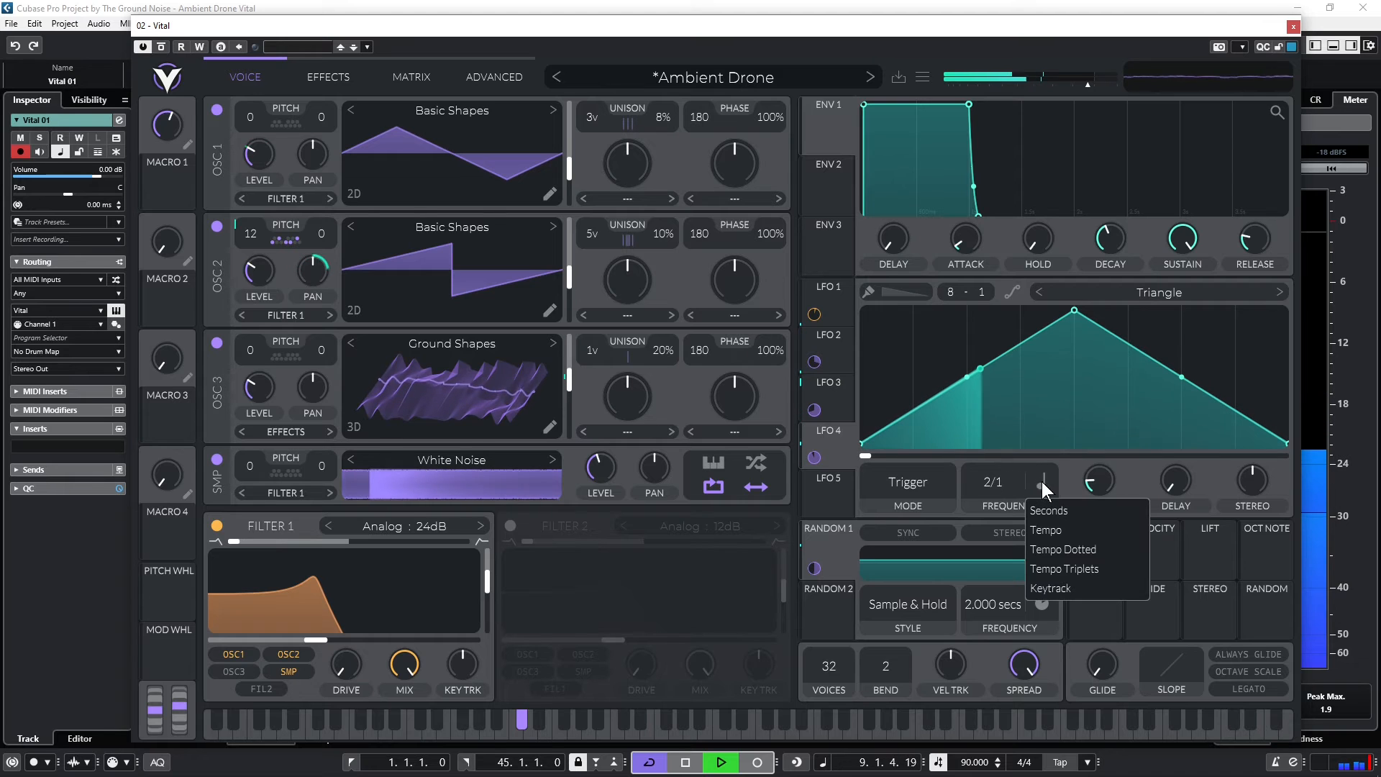
pyautogui.click(1048, 544)
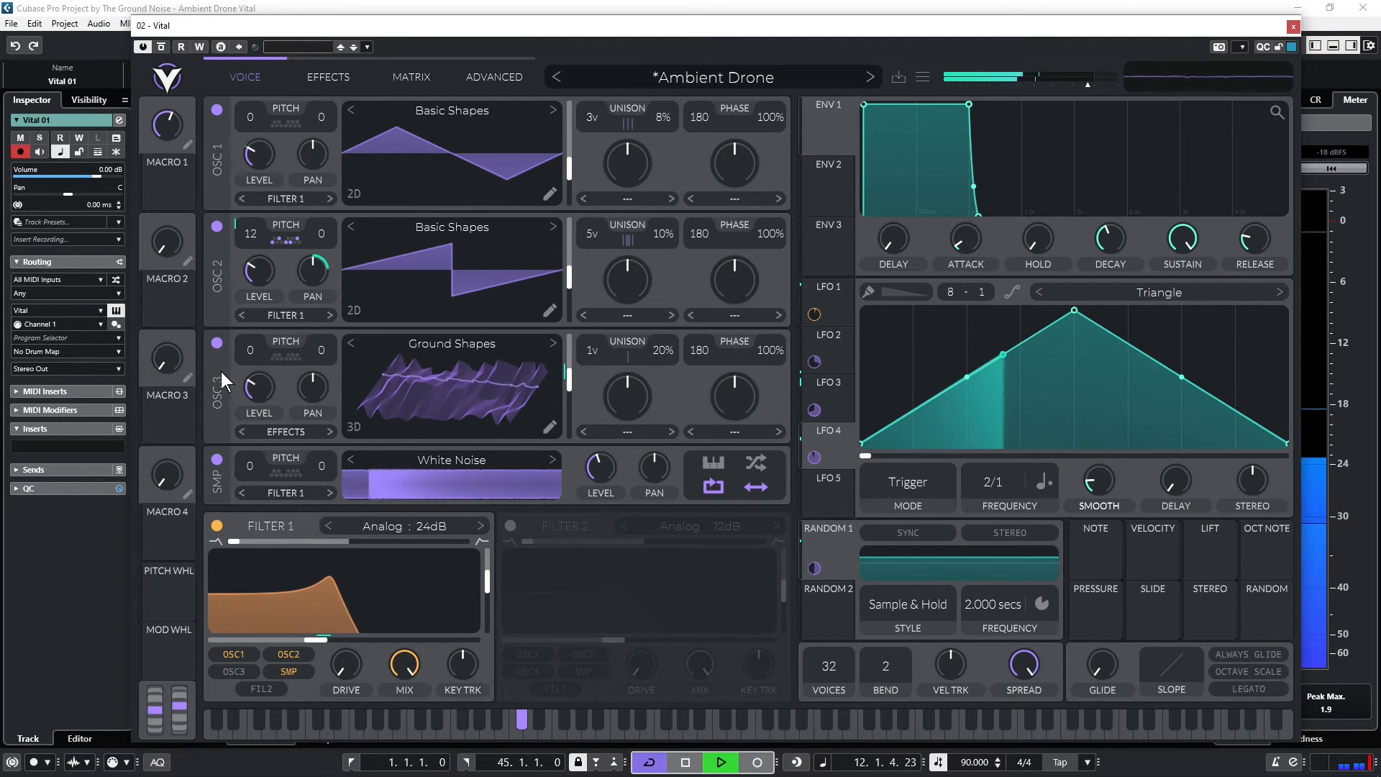
pyautogui.press('space')
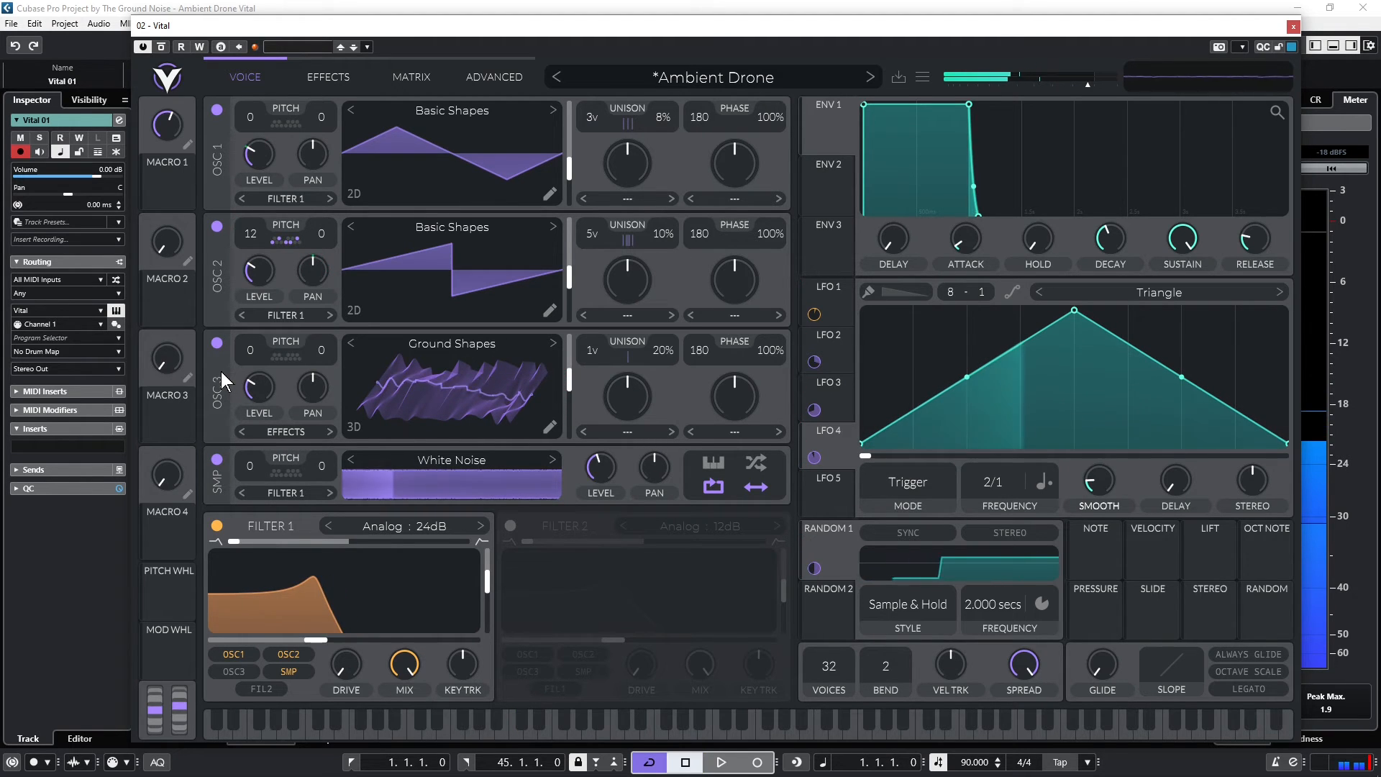
# Route oscillator 3 to Filter 2 and enable that filter with its resonance at minimum
pyautogui.click(330, 431)
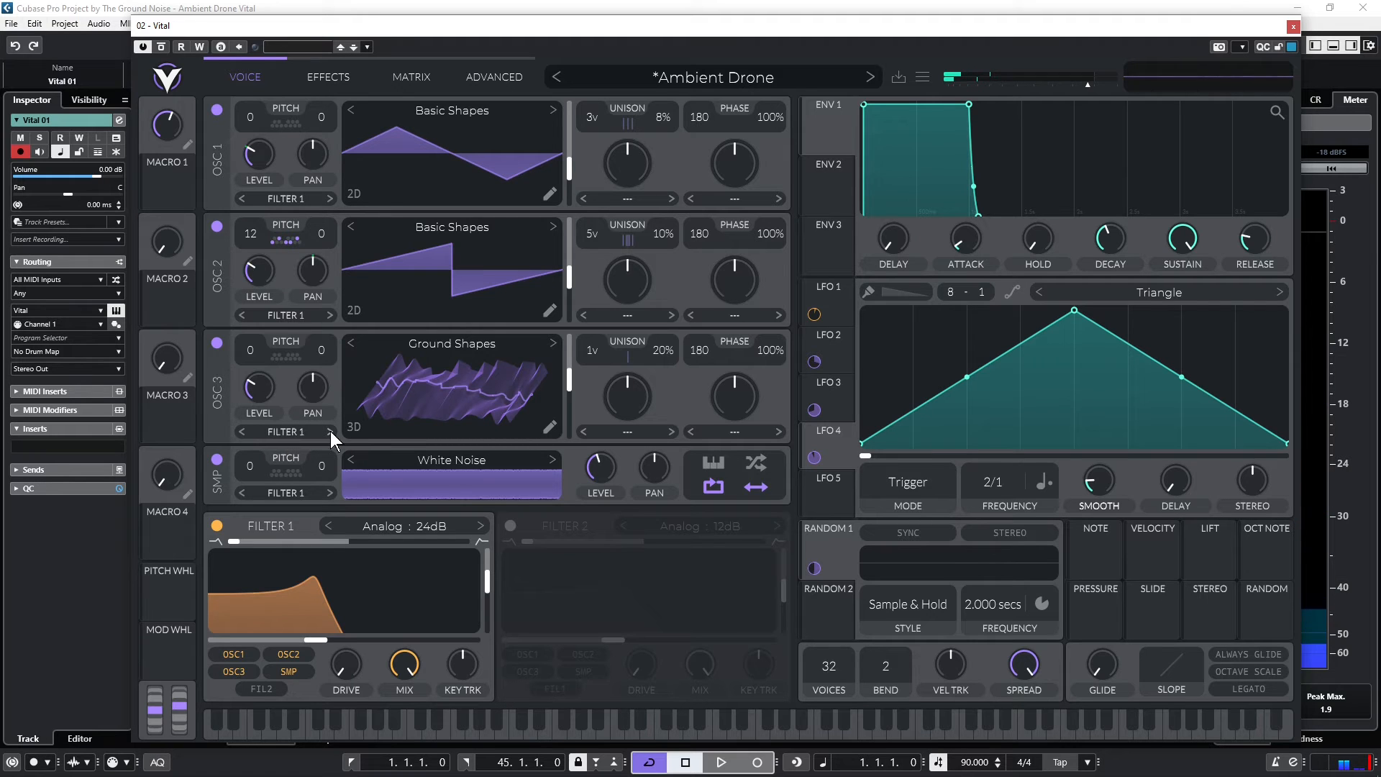
pyautogui.click(510, 526)
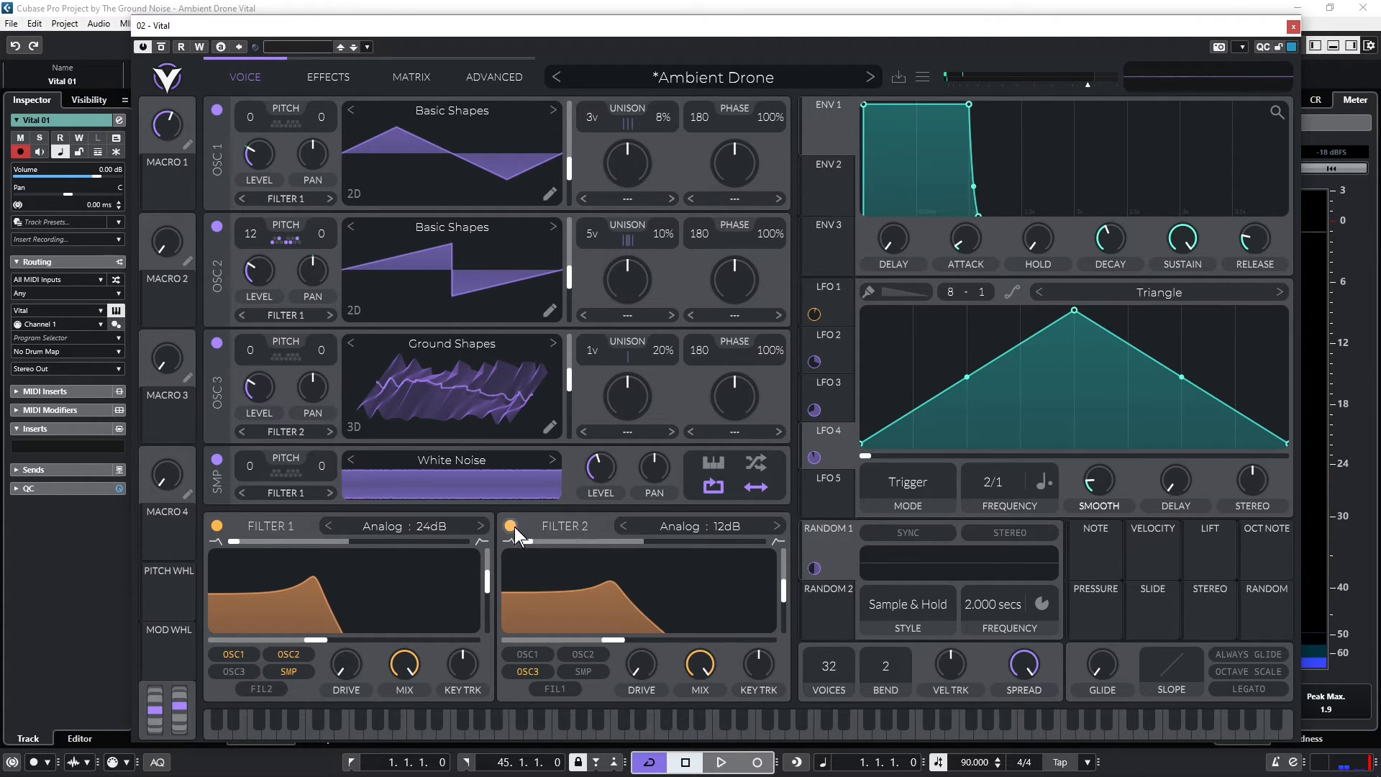
# Start playback and isolate oscillator 3 by disabling oscillator 1, oscillator 2 and the White Noise sampler
pyautogui.press('space')
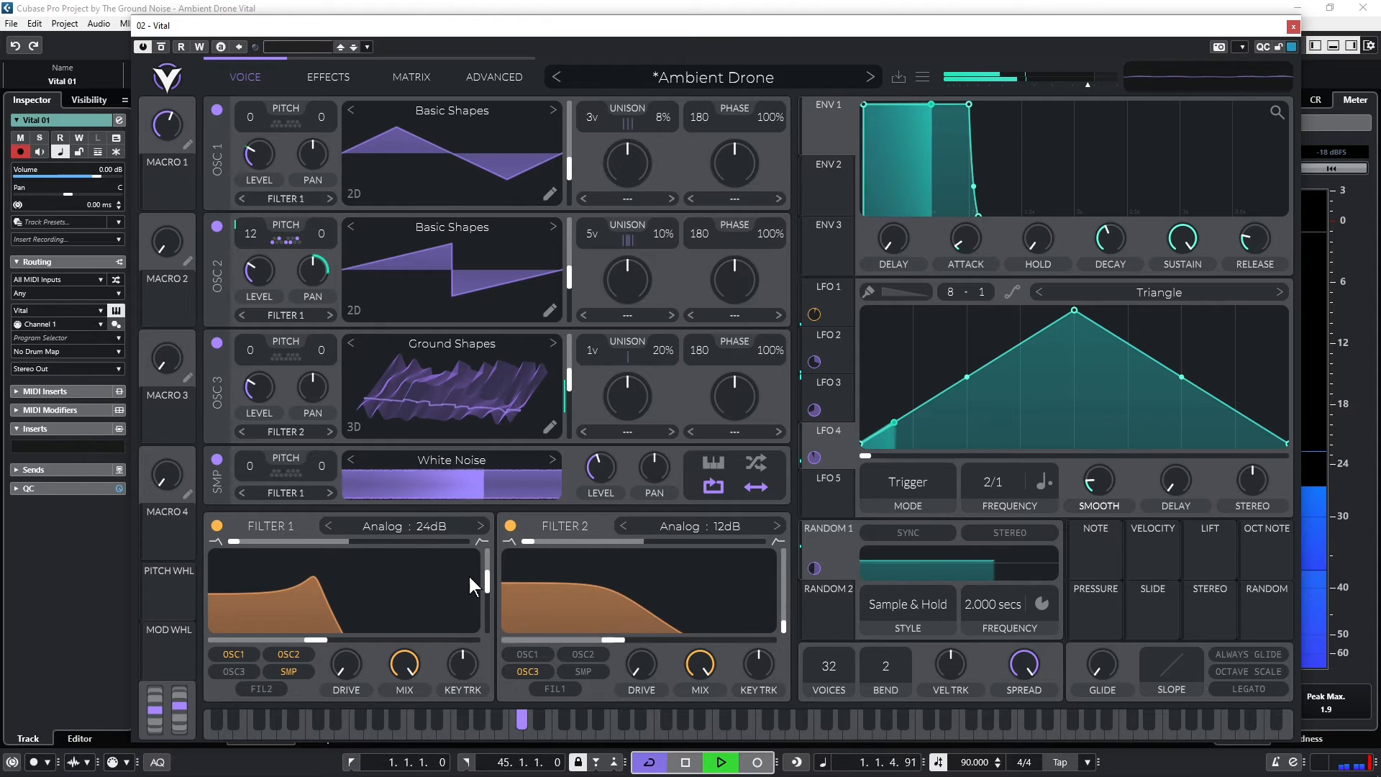
pyautogui.click(217, 225)
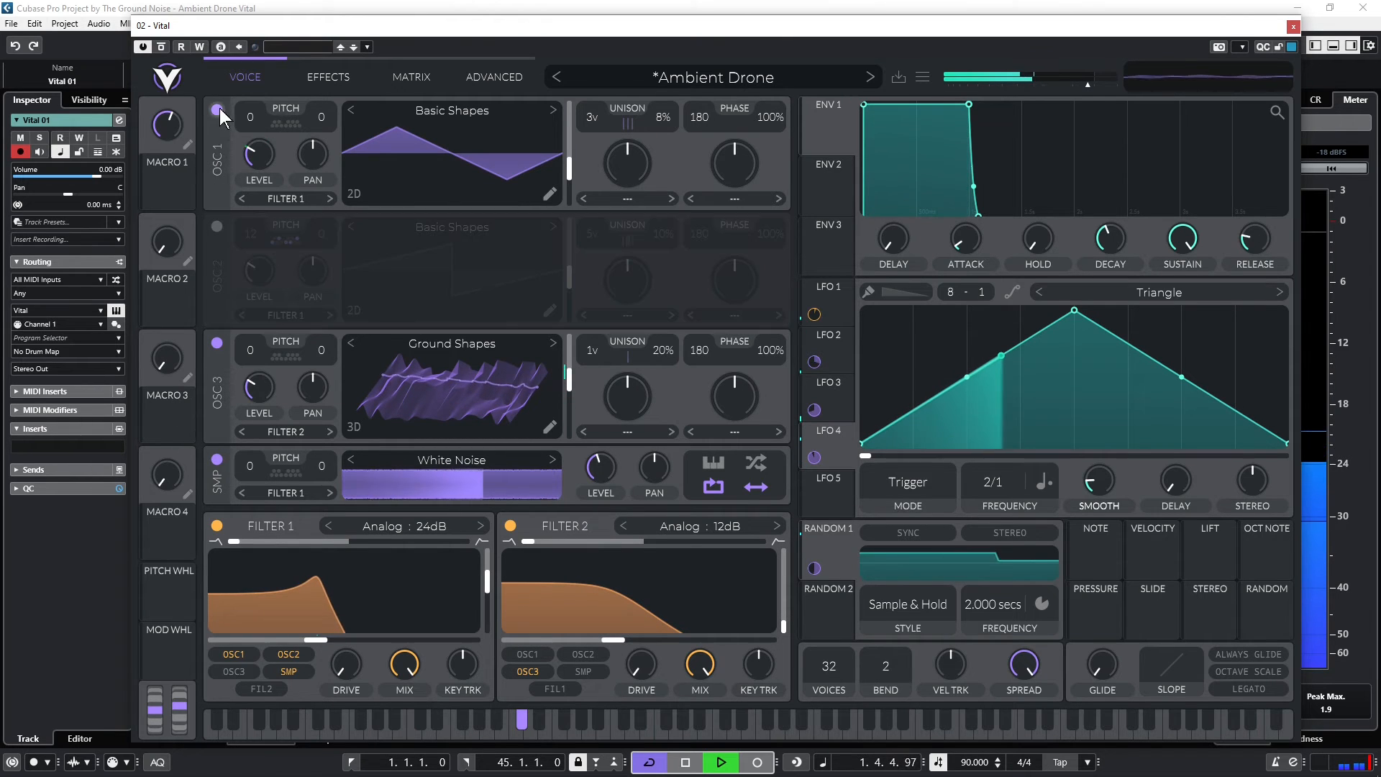
pyautogui.click(217, 108)
pyautogui.click(217, 459)
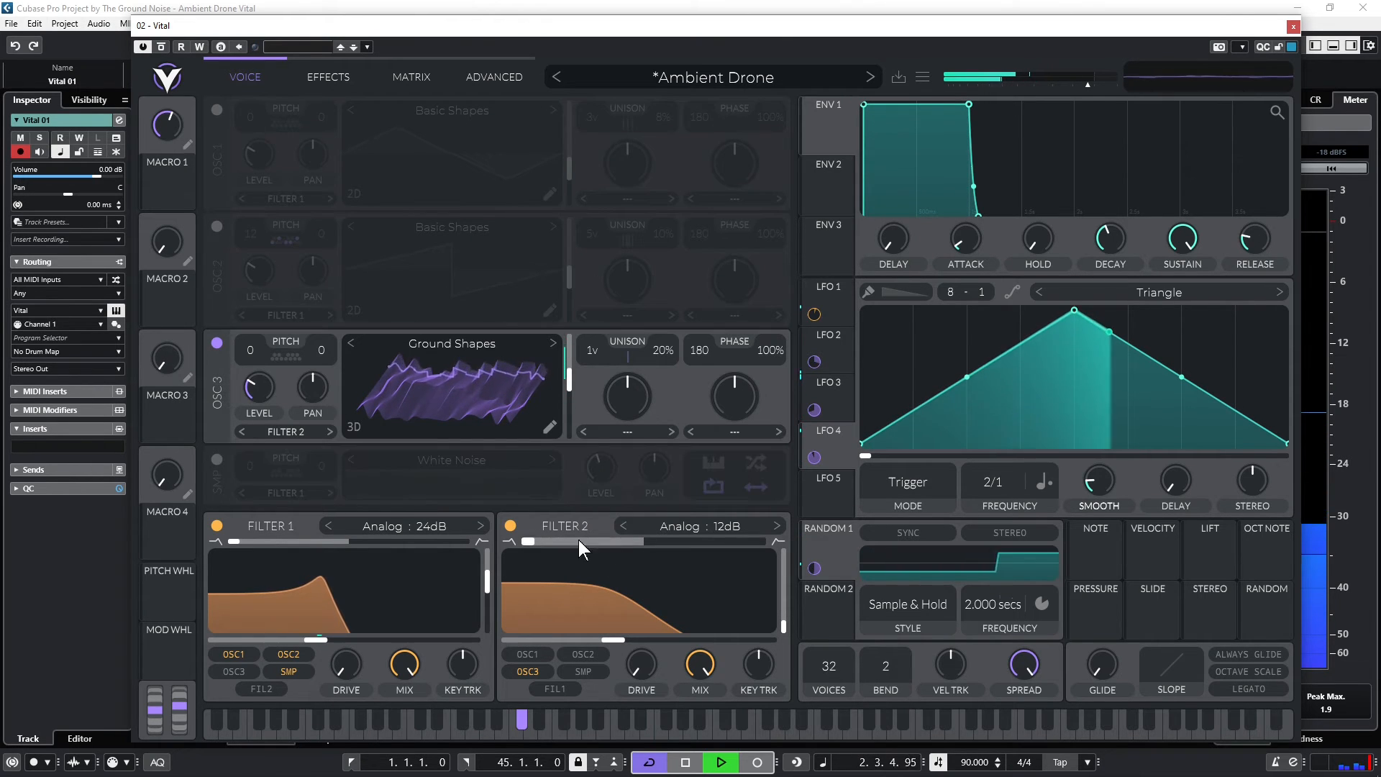
# Shift Filter 2's blend from low-pass towards band-pass and lower its cutoff slightly
pyautogui.moveTo(530, 541); pyautogui.dragTo(628, 546)
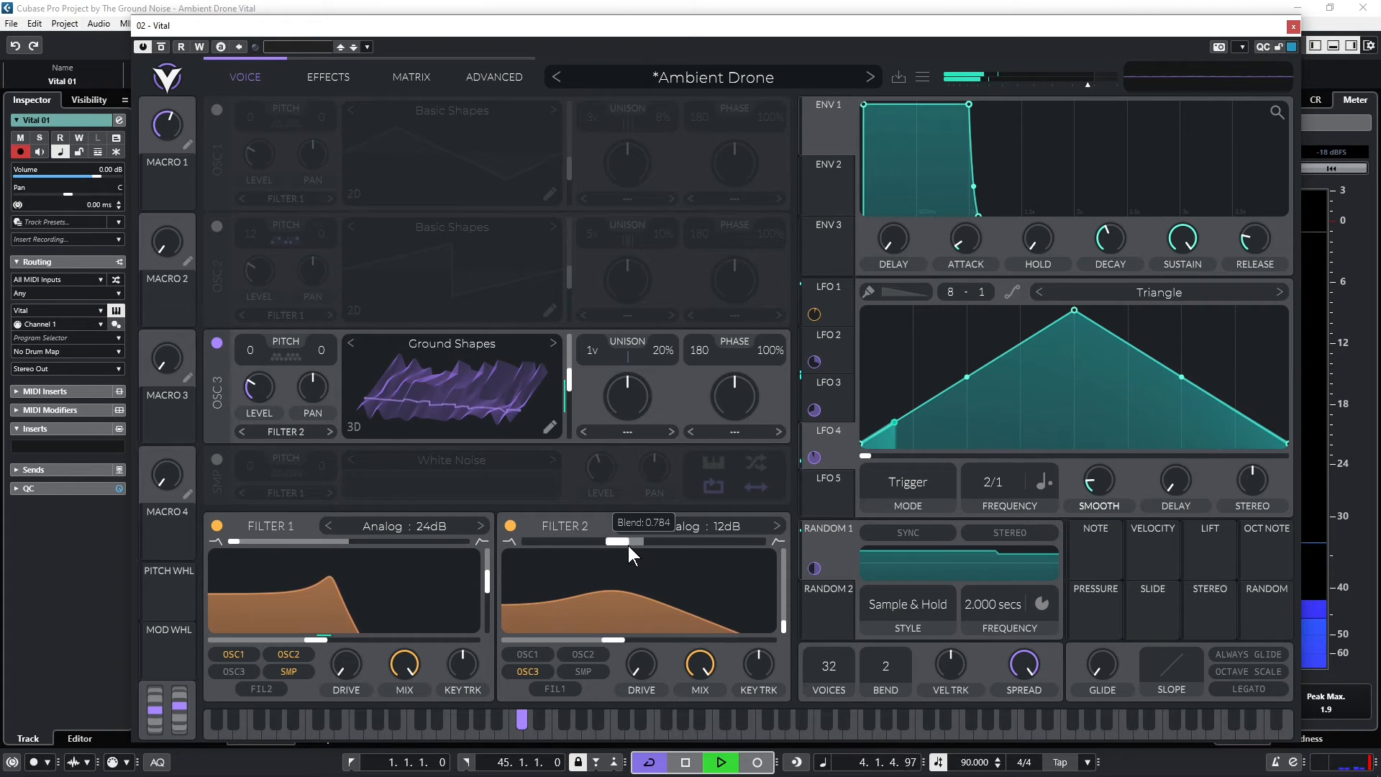
pyautogui.moveTo(619, 641); pyautogui.dragTo(600, 609)
# Raise the Delay effect's mix and set Filter 2's cutoff to about -2.9 semitones
pyautogui.click(310, 73)
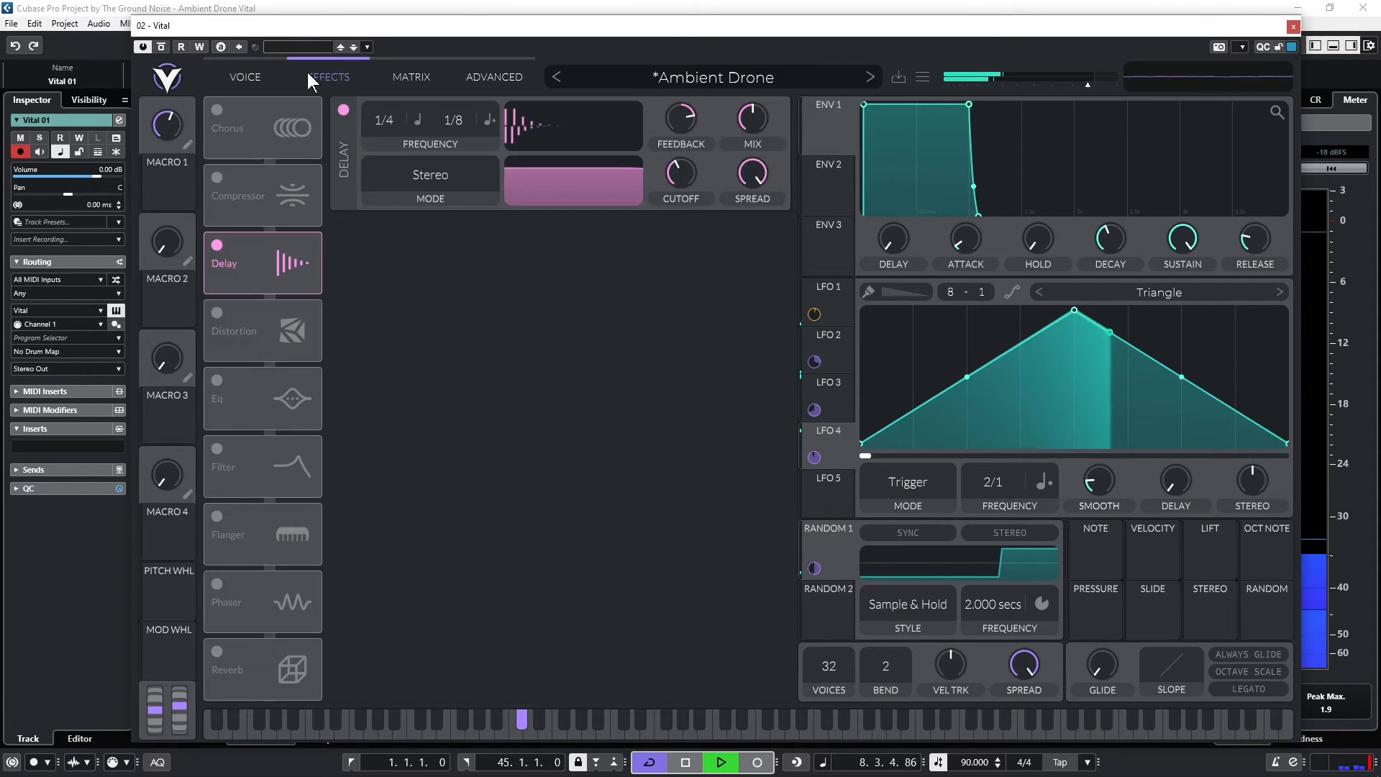
pyautogui.moveTo(756, 108); pyautogui.dragTo(766, 95)
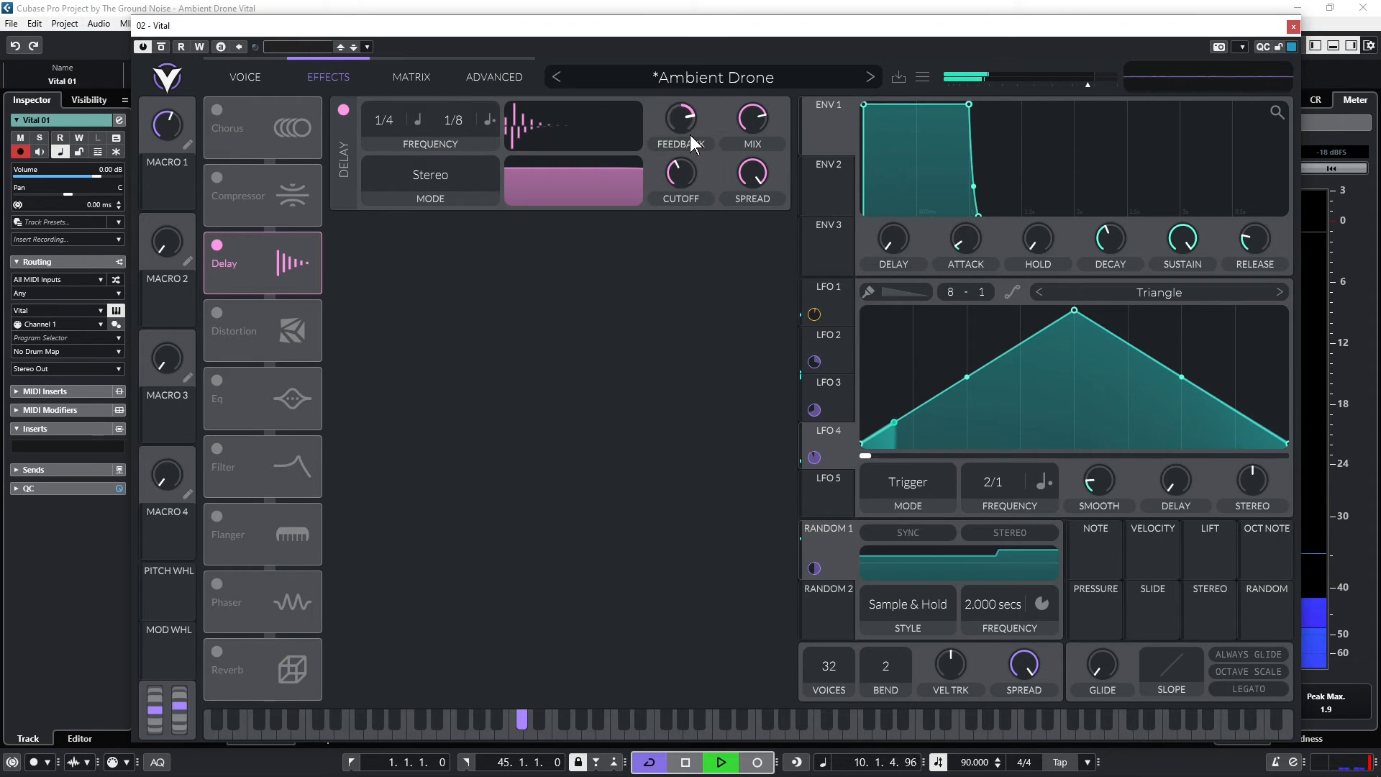
pyautogui.click(251, 81)
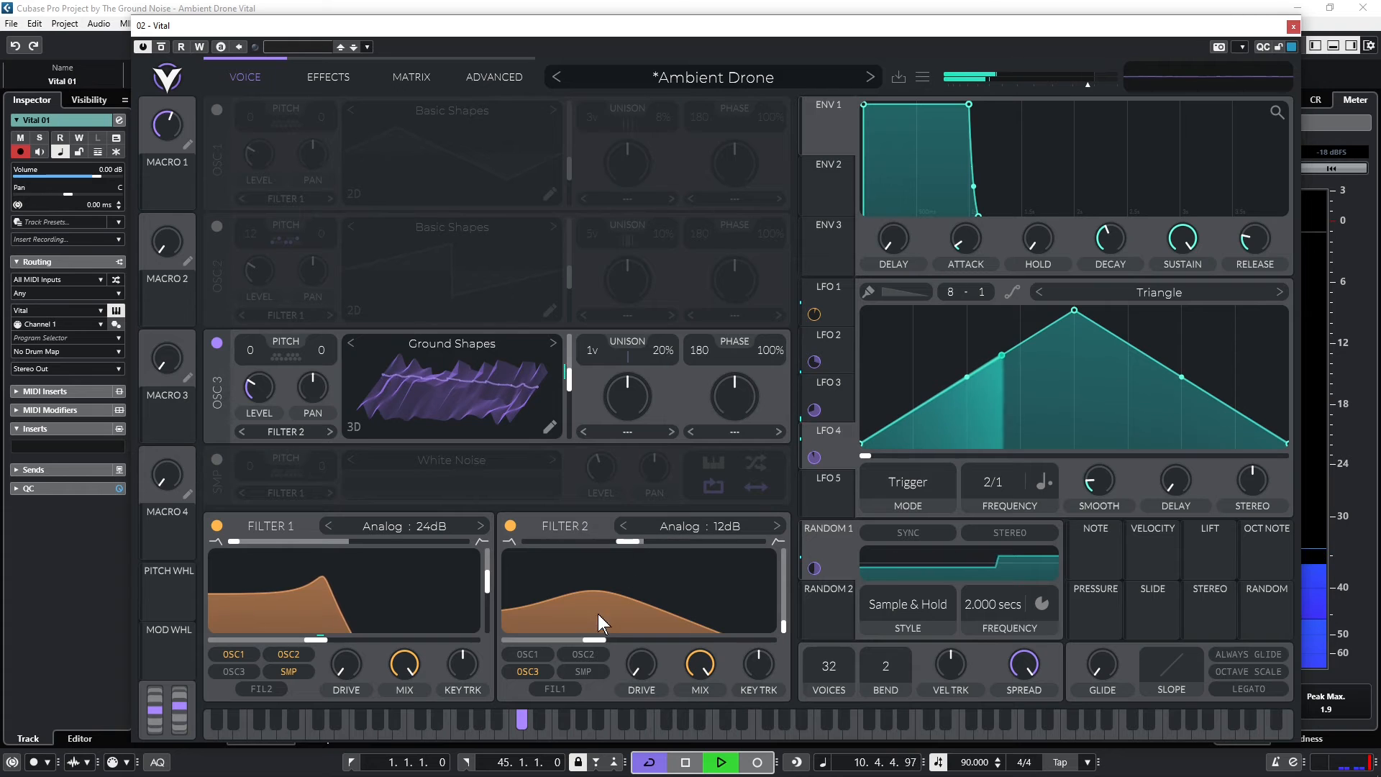
pyautogui.moveTo(591, 638)
pyautogui.mouseDown()
pyautogui.moveTo(683, 637)
pyautogui.moveTo(567, 630)
pyautogui.moveTo(692, 629)
pyautogui.moveTo(599, 631)
pyautogui.mouseUp()
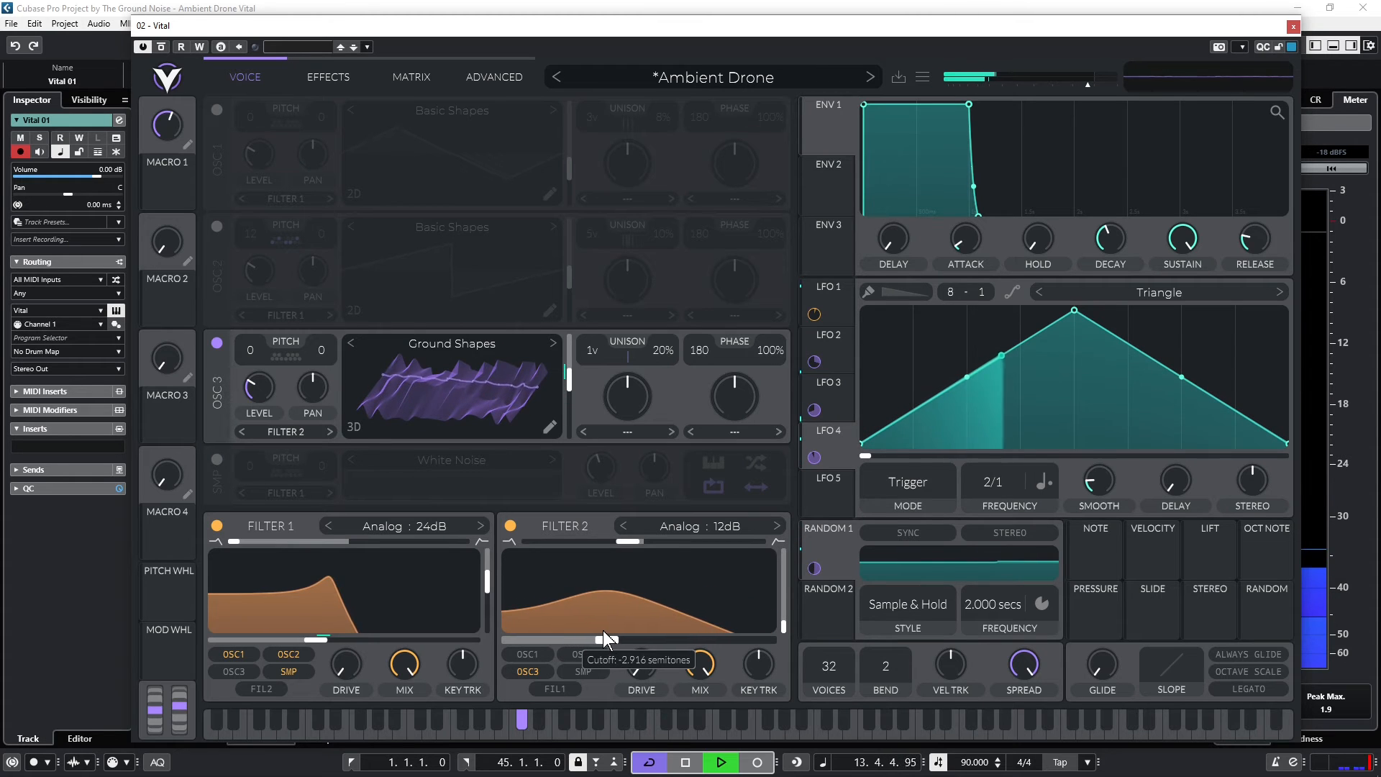
# Modulate Filter 2's cutoff with Random 2 in Perlin style and set its frequency to a dotted 1/2
pyautogui.press('space')
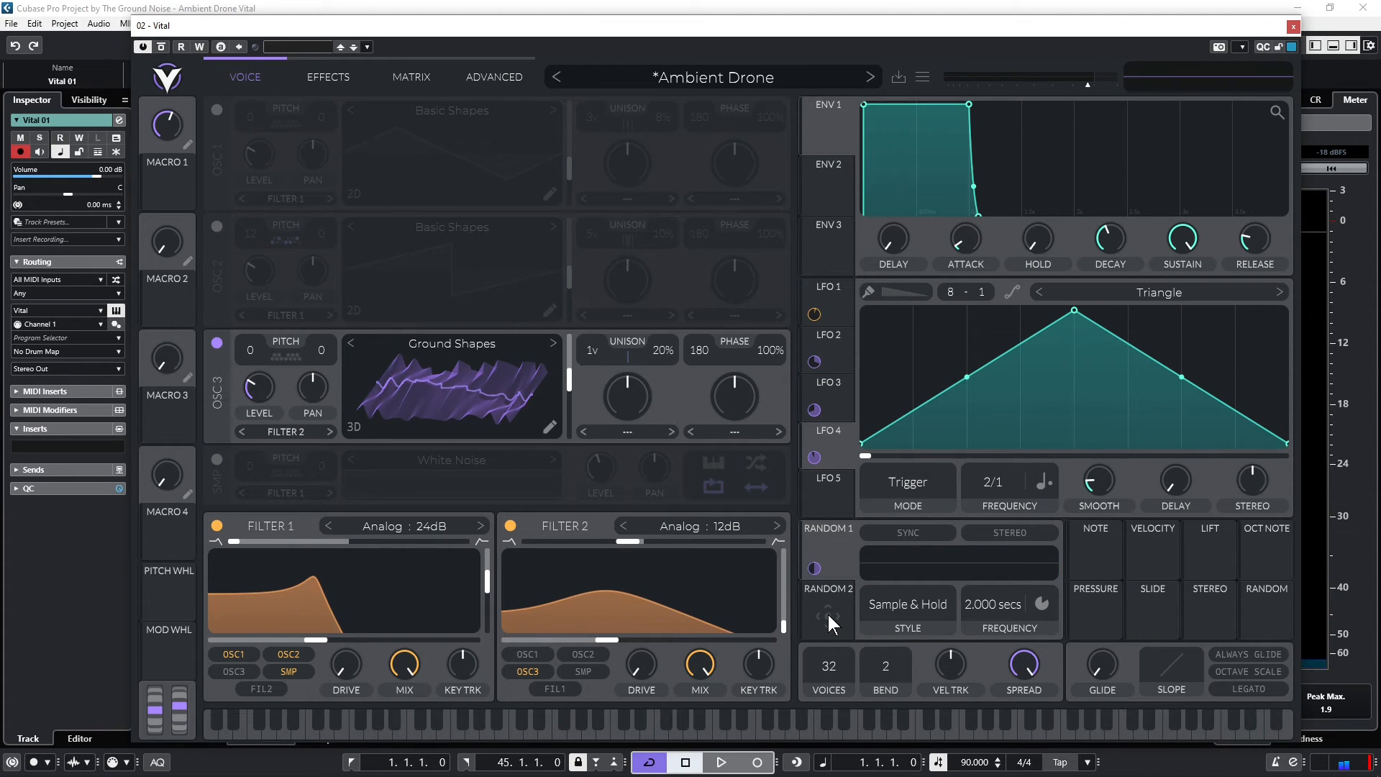
pyautogui.moveTo(828, 612); pyautogui.dragTo(603, 634)
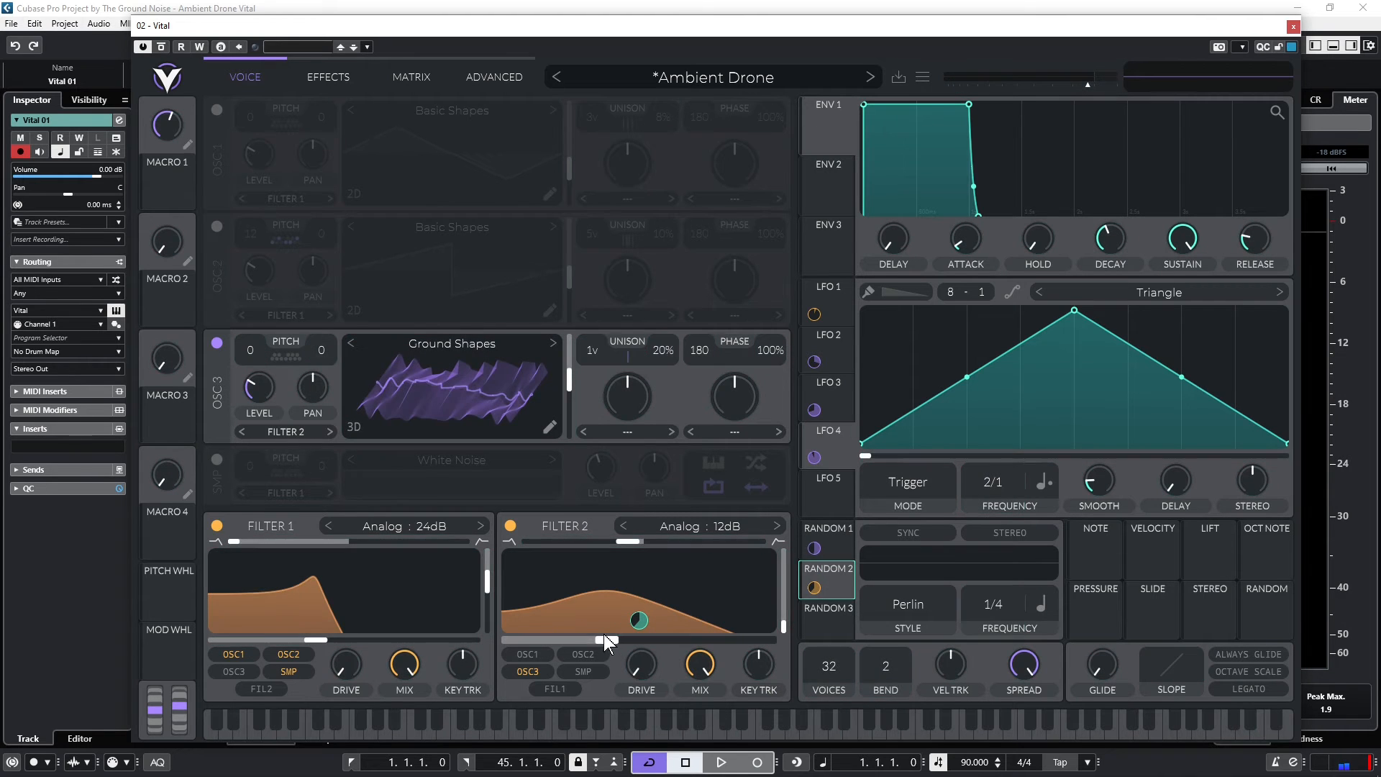
pyautogui.press('space')
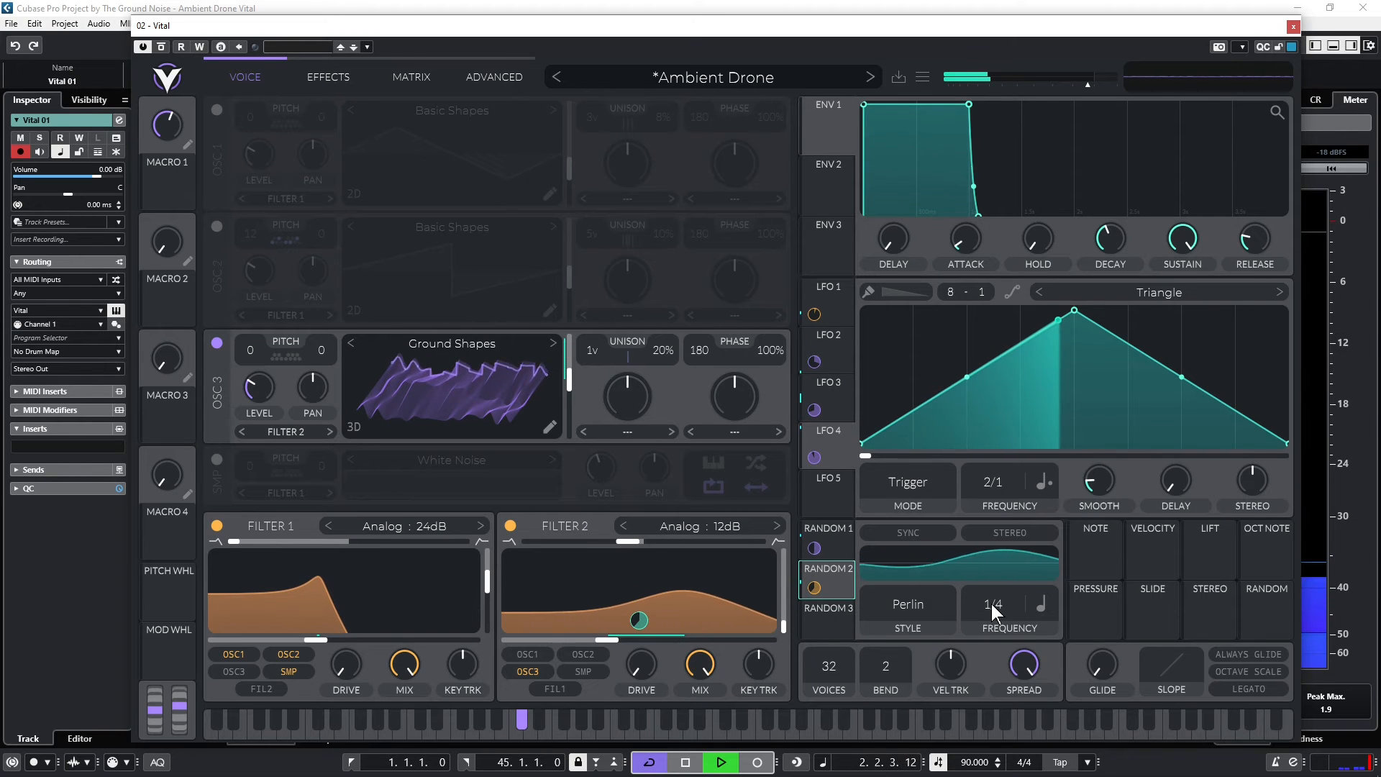
pyautogui.scroll(-1, 993, 611)
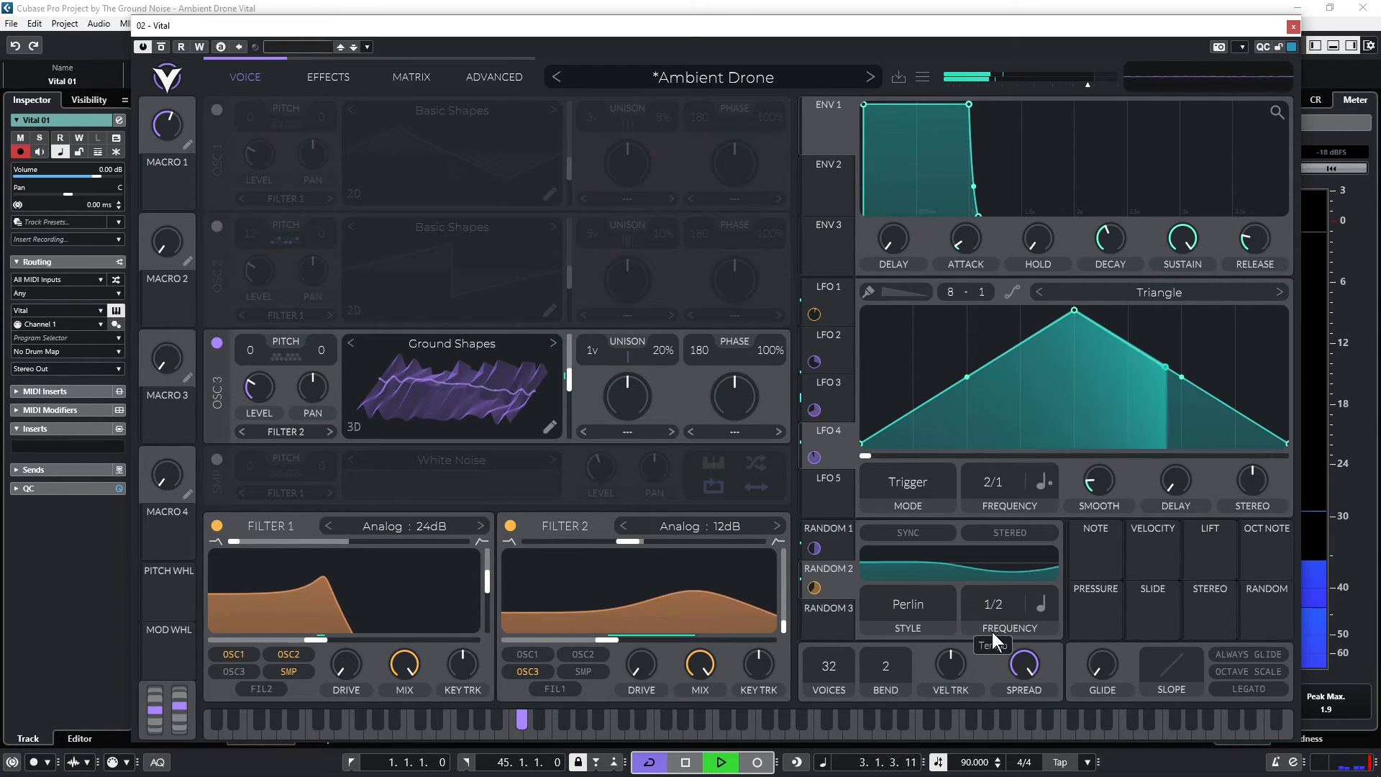
pyautogui.click(1041, 606)
pyautogui.click(1059, 671)
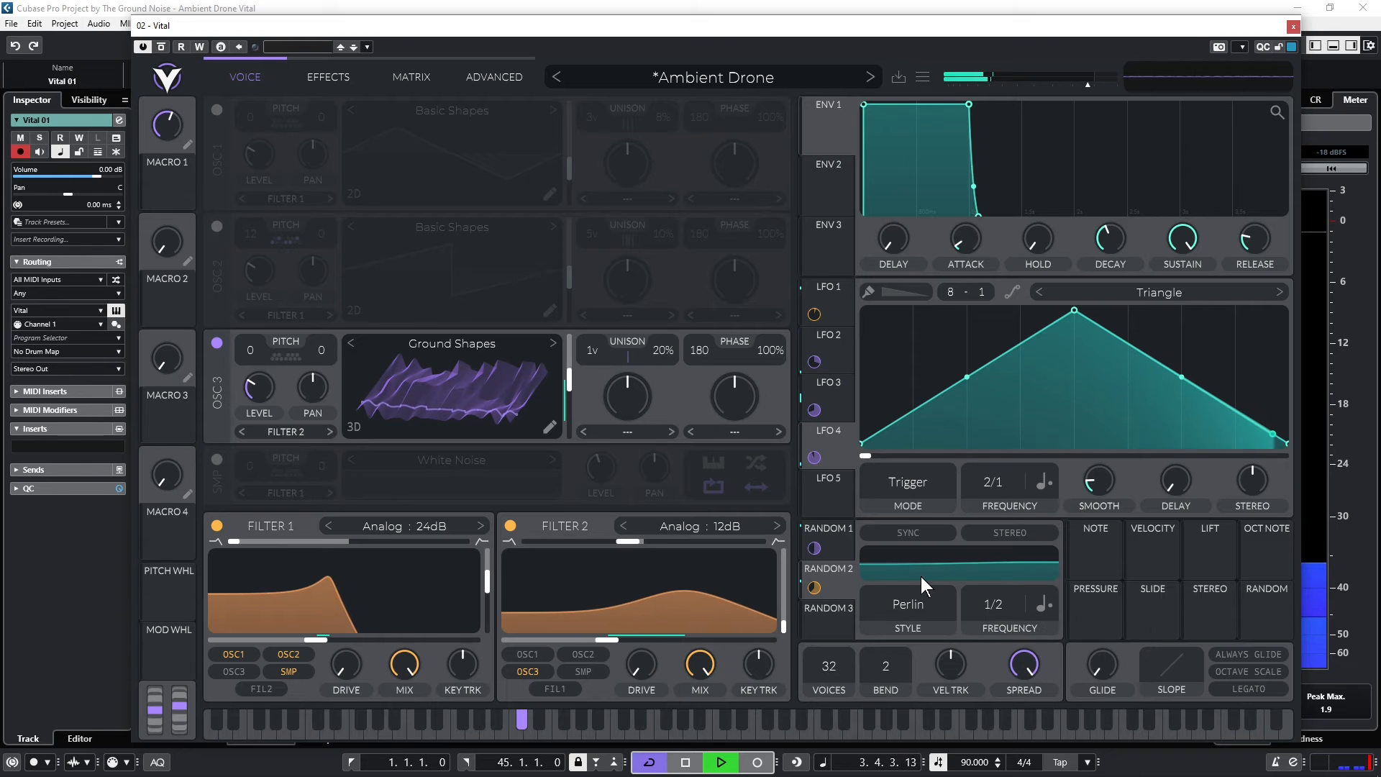
# Lower Filter 2's cutoff and adjust the Random 2 modulation amount on it
pyautogui.moveTo(607, 639); pyautogui.dragTo(560, 643)
pyautogui.moveTo(639, 621); pyautogui.dragTo(585, 640)
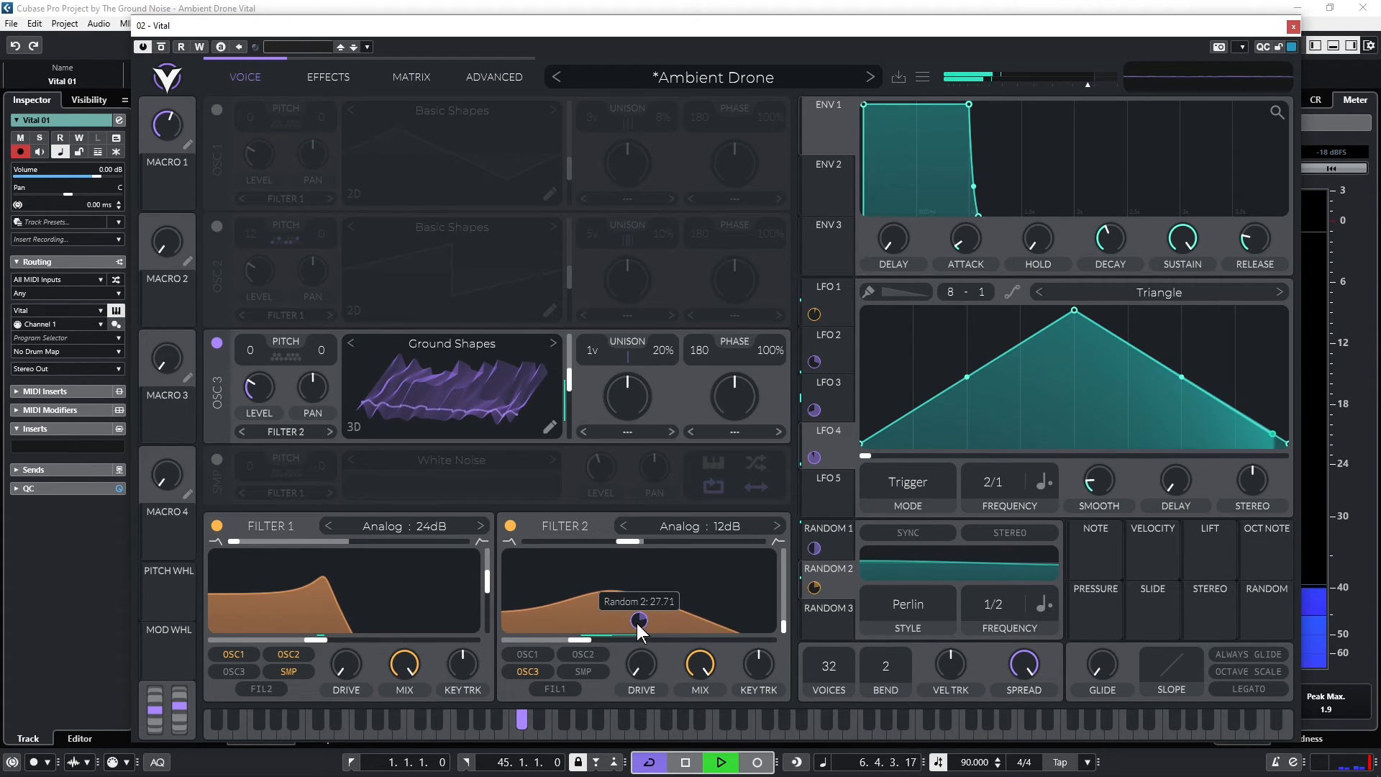
pyautogui.moveTo(640, 621); pyautogui.dragTo(638, 600)
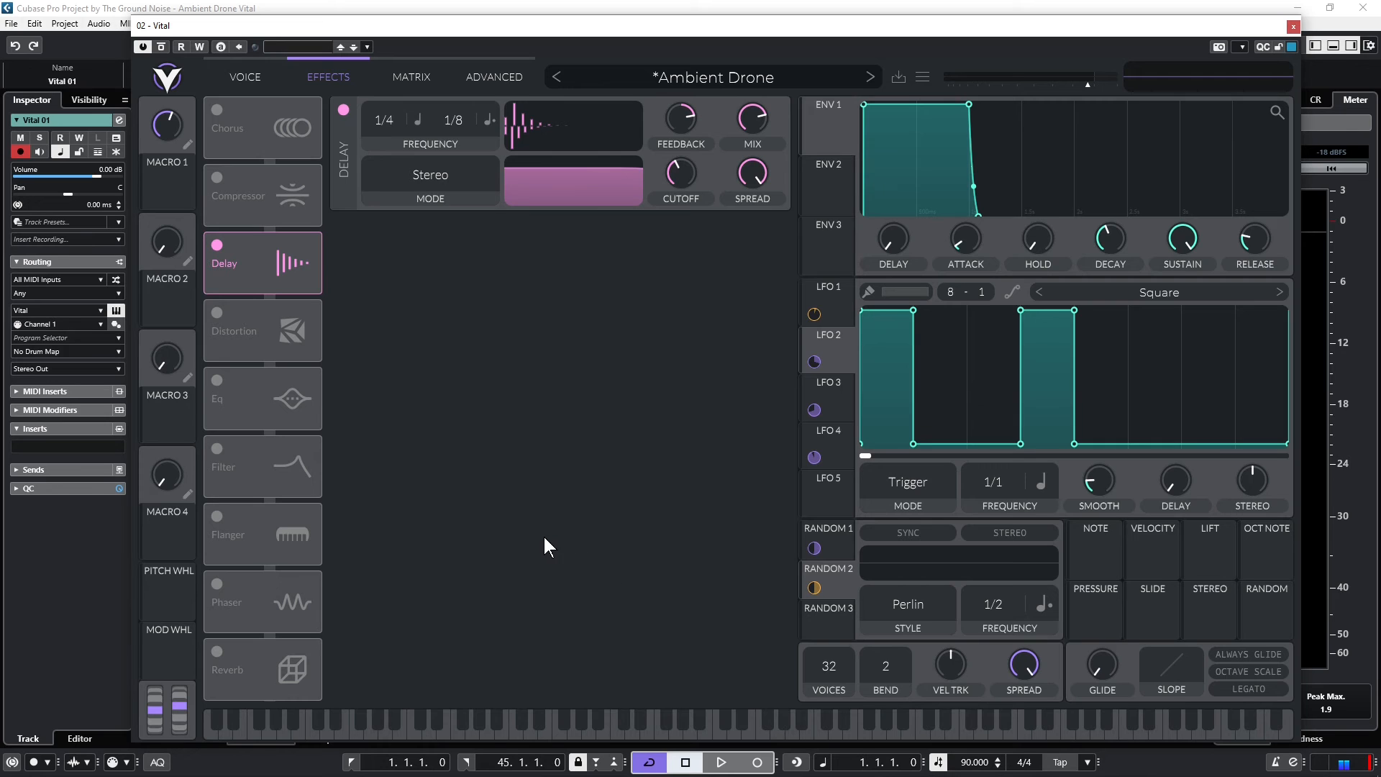
# Enable the Flanger effect and set its tempo-synced frequency to 4/1 during playback
pyautogui.click(218, 517)
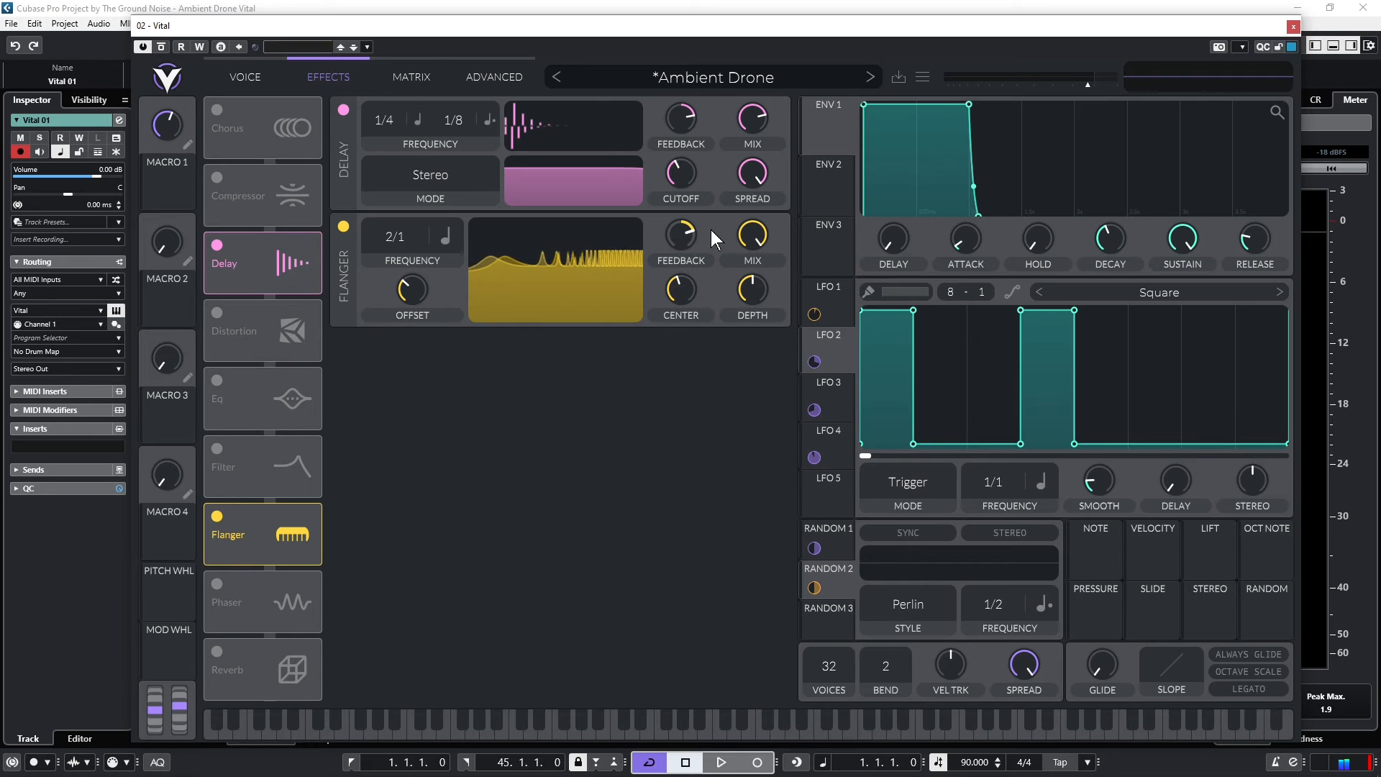
pyautogui.press('space')
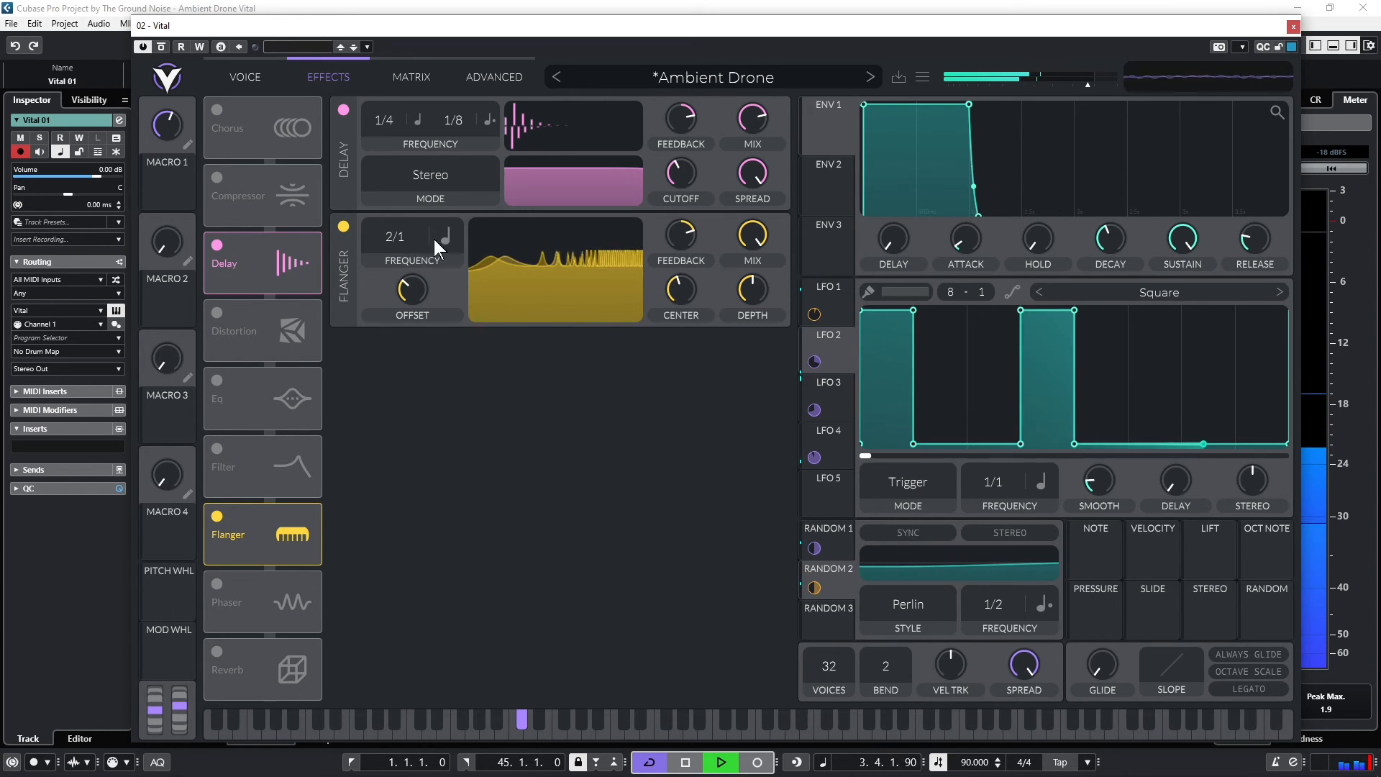
pyautogui.moveTo(407, 233); pyautogui.dragTo(418, 212)
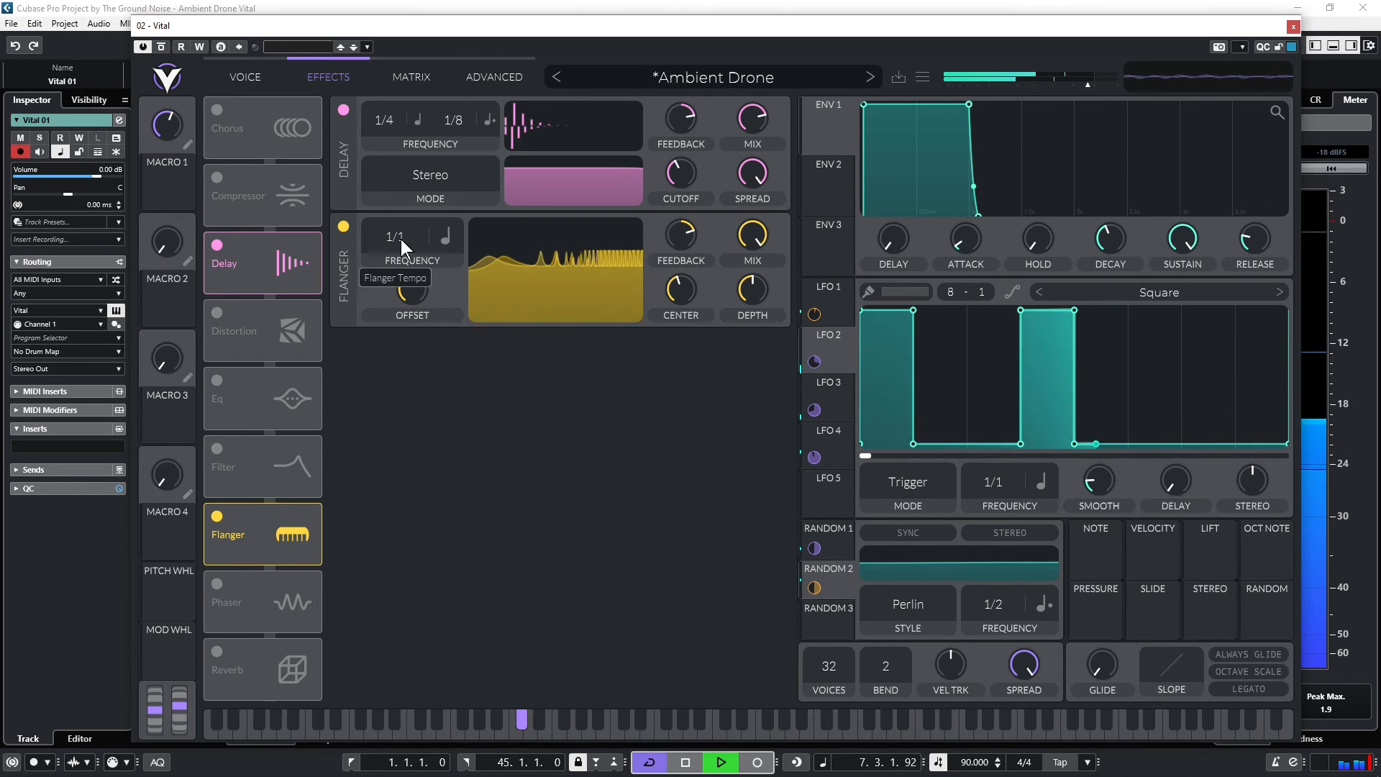
pyautogui.moveTo(400, 239)
pyautogui.mouseDown()
pyautogui.moveTo(395, 276)
pyautogui.moveTo(401, 249)
pyautogui.moveTo(399, 263)
pyautogui.mouseUp()
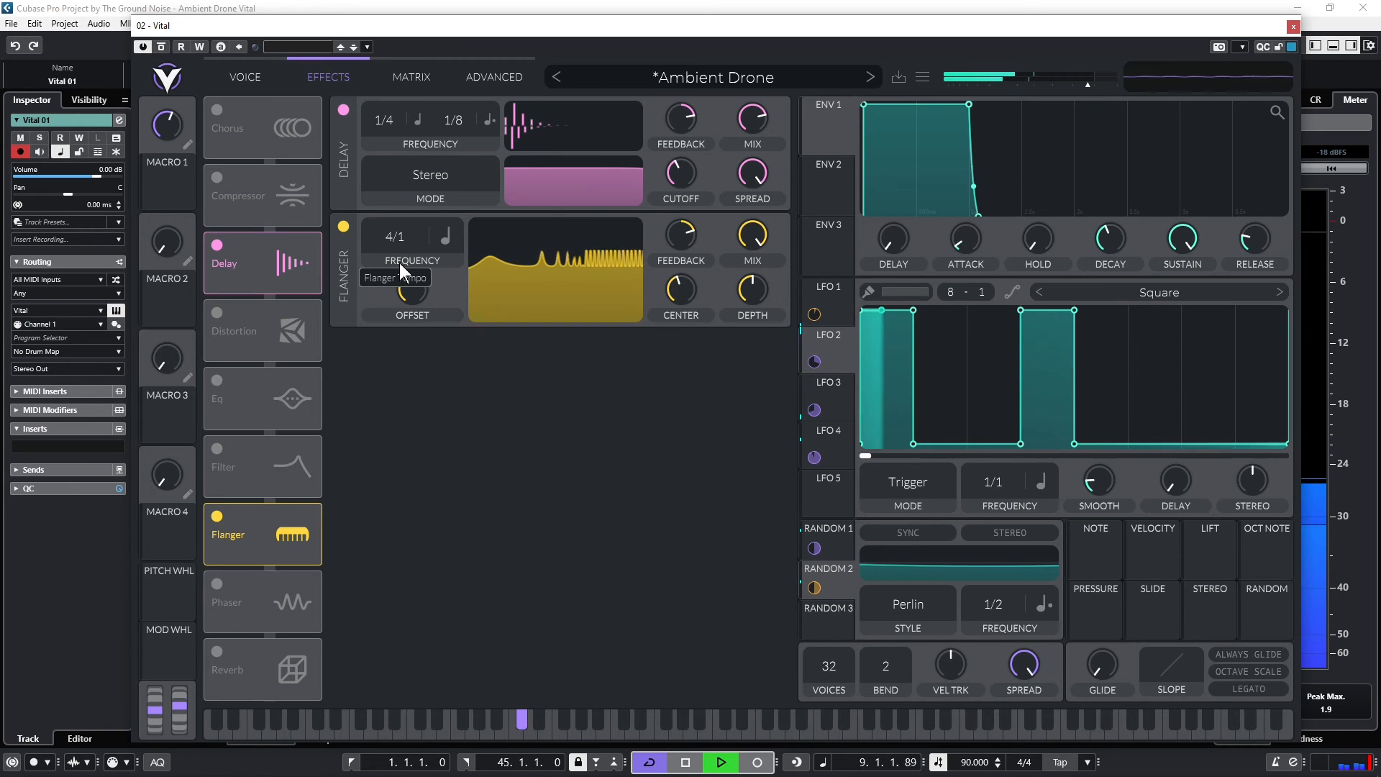